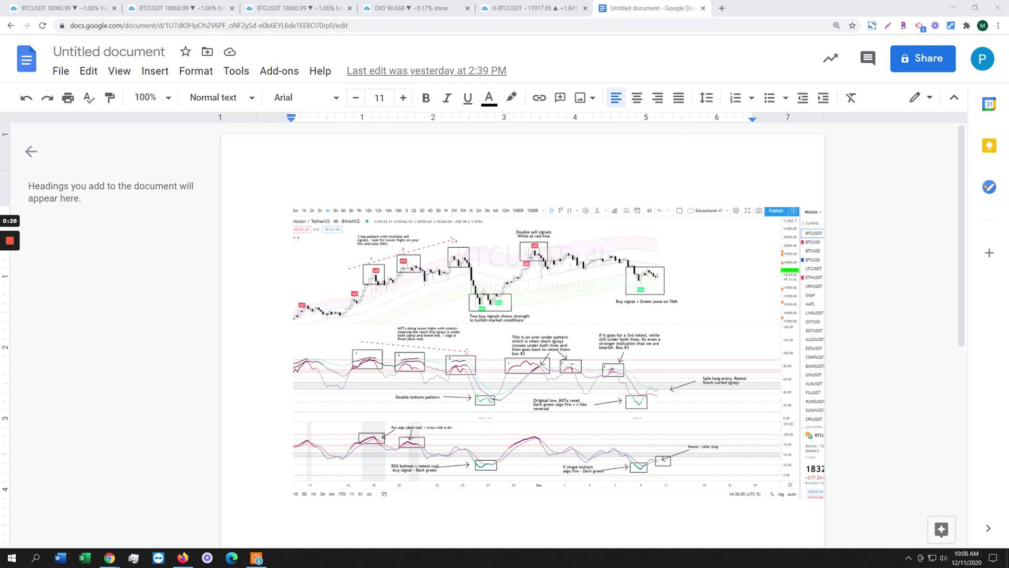
# - Switch from the document to TradingView's 6h BTCUSDT chart and remove all existing drawings from it
pyautogui.click(310, 10)
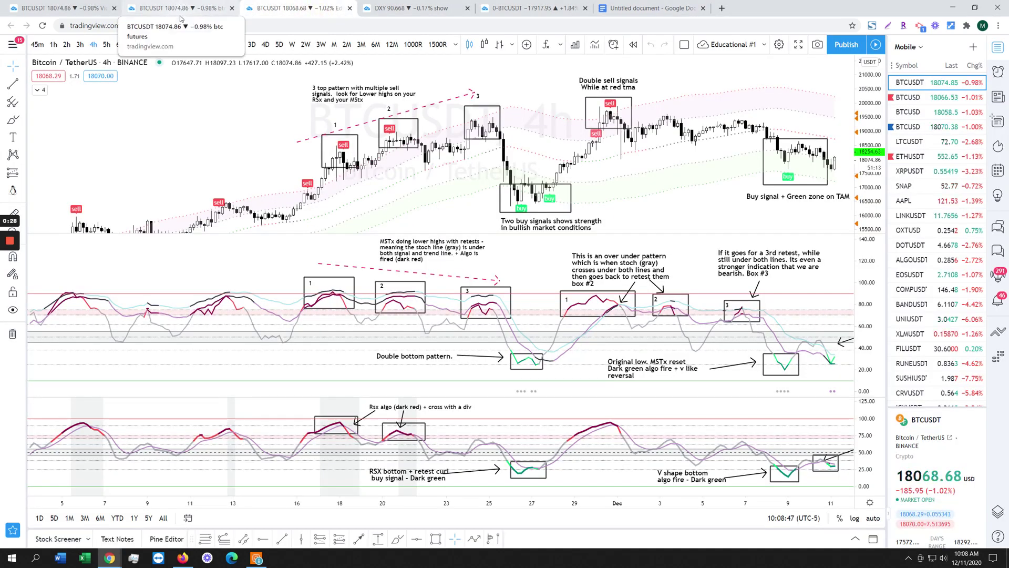
pyautogui.scroll(2, 731, 298)
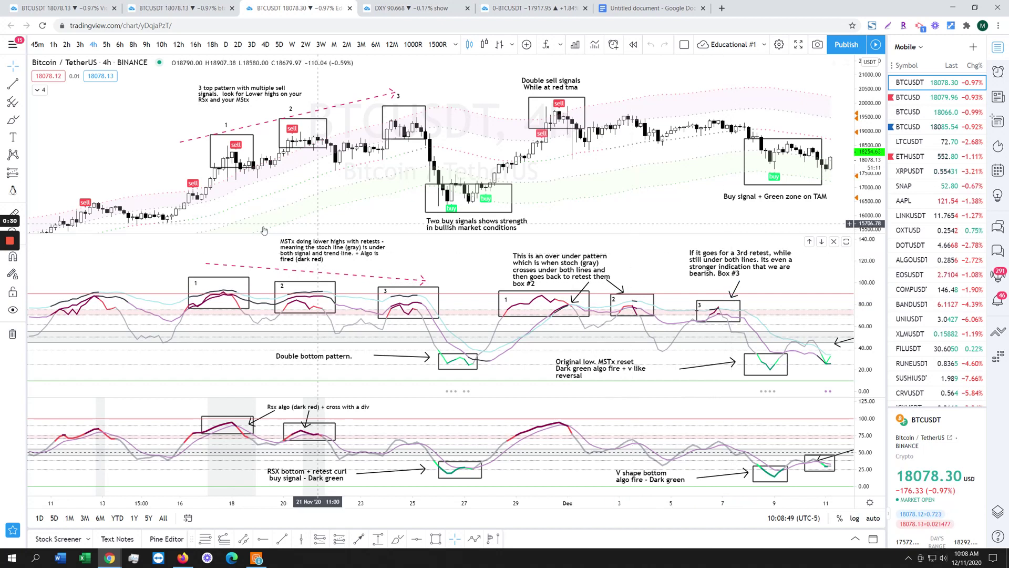
pyautogui.click(179, 8)
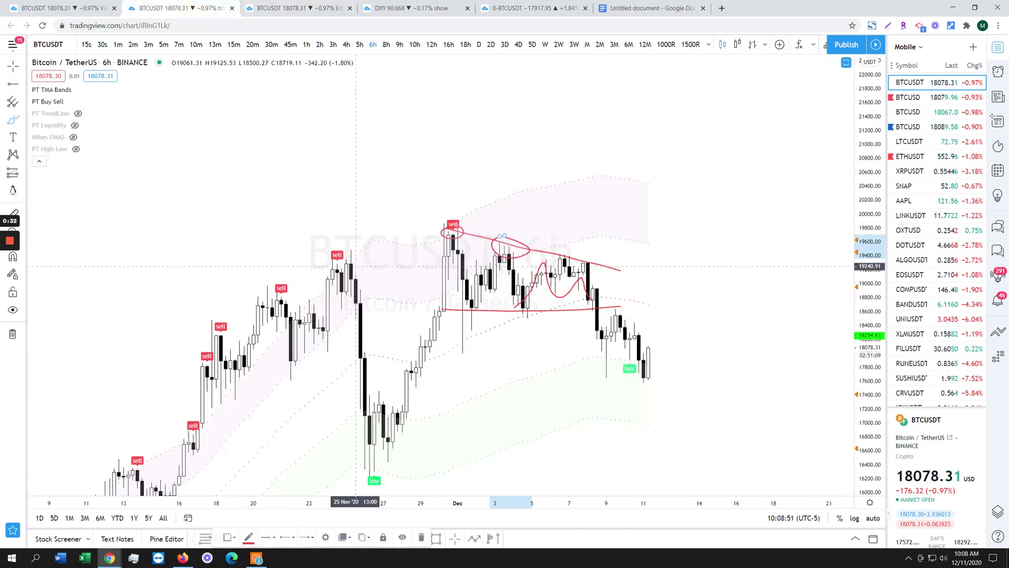
pyautogui.click(23, 334)
pyautogui.click(37, 334)
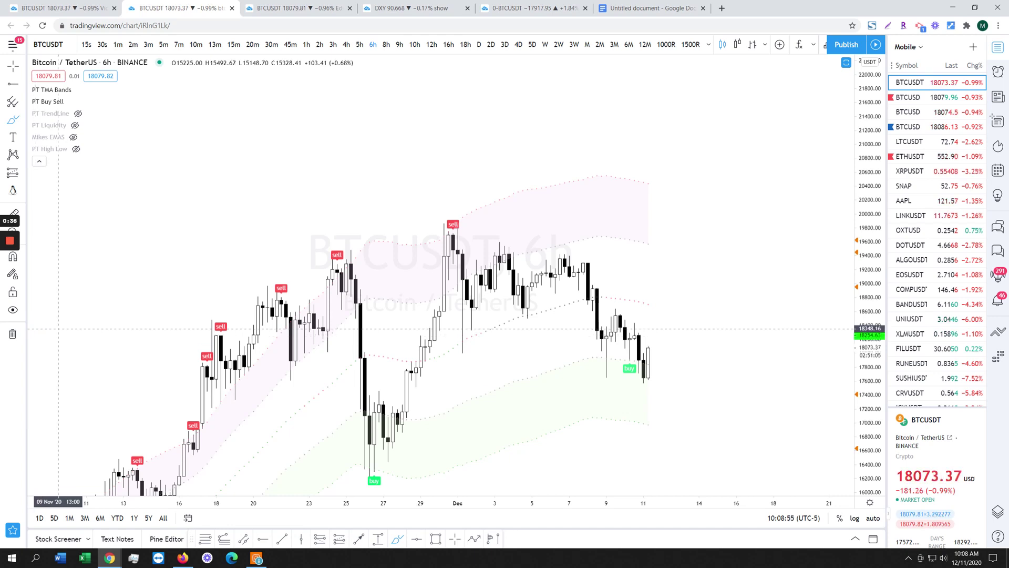
# - Brush a descending line and a flat support line around the early-December range, mark its three peaks, and clear the drawings
pyautogui.click(20, 122)
pyautogui.moveTo(443, 231); pyautogui.dragTo(607, 280)
pyautogui.moveTo(460, 319); pyautogui.dragTo(643, 319)
pyautogui.moveTo(450, 220)
pyautogui.mouseDown()
pyautogui.moveTo(439, 223)
pyautogui.moveTo(451, 239)
pyautogui.moveTo(462, 222)
pyautogui.mouseUp()
pyautogui.moveTo(490, 256)
pyautogui.mouseDown()
pyautogui.moveTo(494, 244)
pyautogui.moveTo(518, 254)
pyautogui.mouseUp()
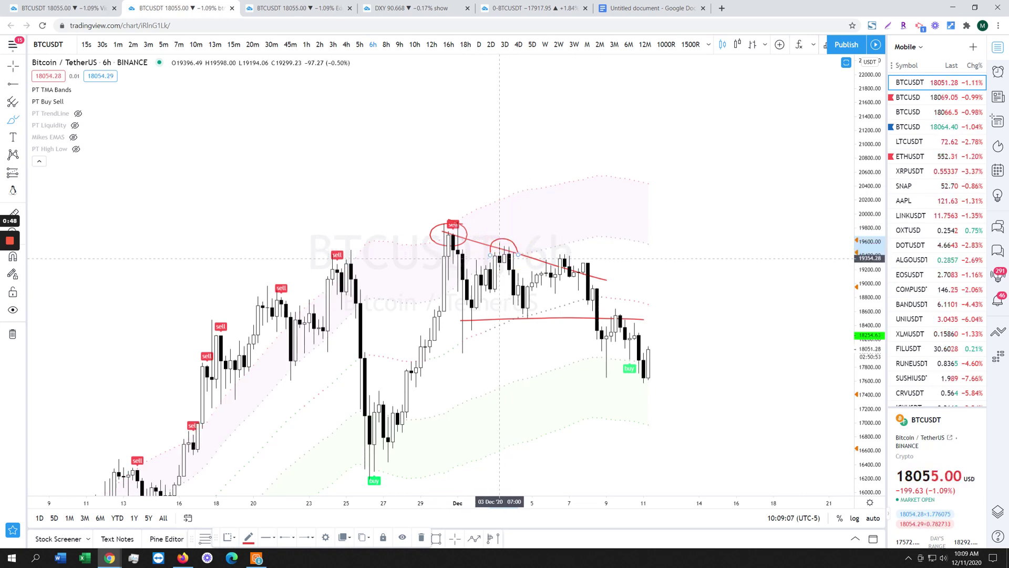
pyautogui.moveTo(545, 266)
pyautogui.mouseDown()
pyautogui.moveTo(572, 254)
pyautogui.moveTo(573, 263)
pyautogui.mouseUp()
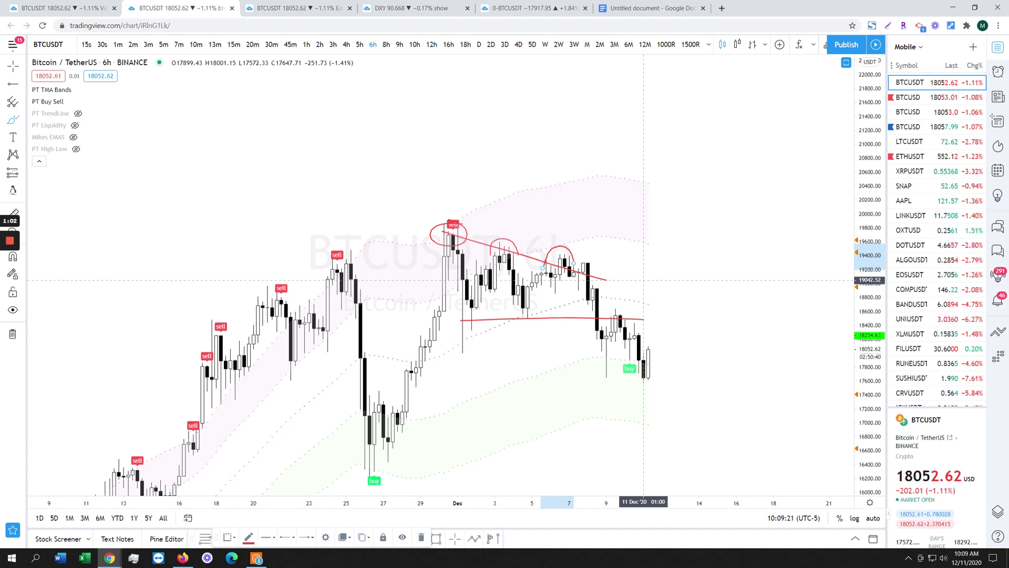
pyautogui.click(12, 334)
pyautogui.click(45, 333)
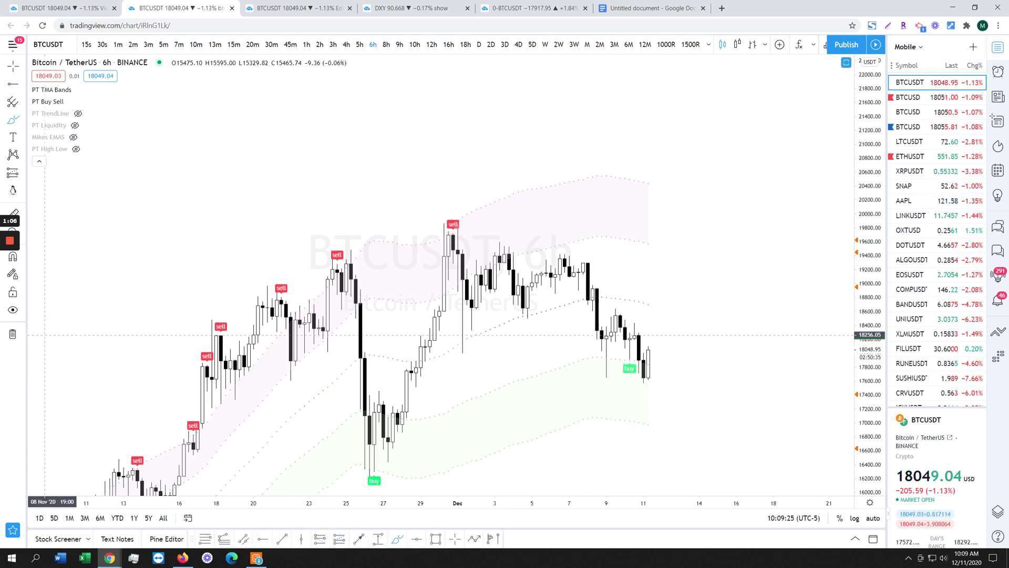
# - Brush converging support and resistance lines around the December range, circle the touch points along them, and clear the drawings
pyautogui.moveTo(434, 316); pyautogui.dragTo(677, 305)
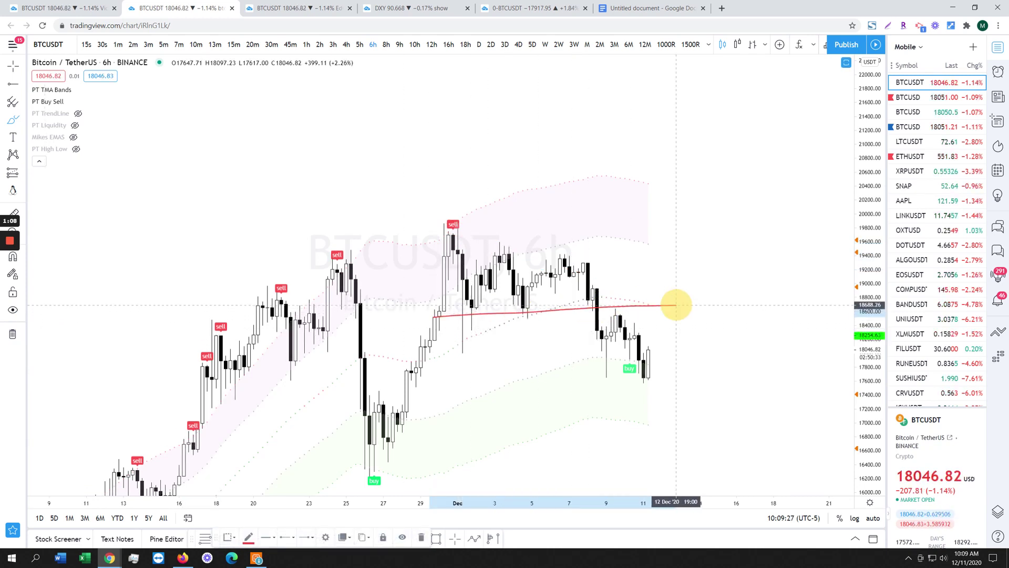
pyautogui.moveTo(436, 225); pyautogui.dragTo(638, 273)
pyautogui.moveTo(477, 301)
pyautogui.mouseDown()
pyautogui.moveTo(462, 286)
pyautogui.moveTo(477, 304)
pyautogui.mouseUp()
pyautogui.moveTo(517, 292)
pyautogui.mouseDown()
pyautogui.moveTo(507, 297)
pyautogui.moveTo(525, 287)
pyautogui.mouseUp()
pyautogui.moveTo(491, 254)
pyautogui.mouseDown()
pyautogui.moveTo(575, 261)
pyautogui.moveTo(559, 258)
pyautogui.mouseUp()
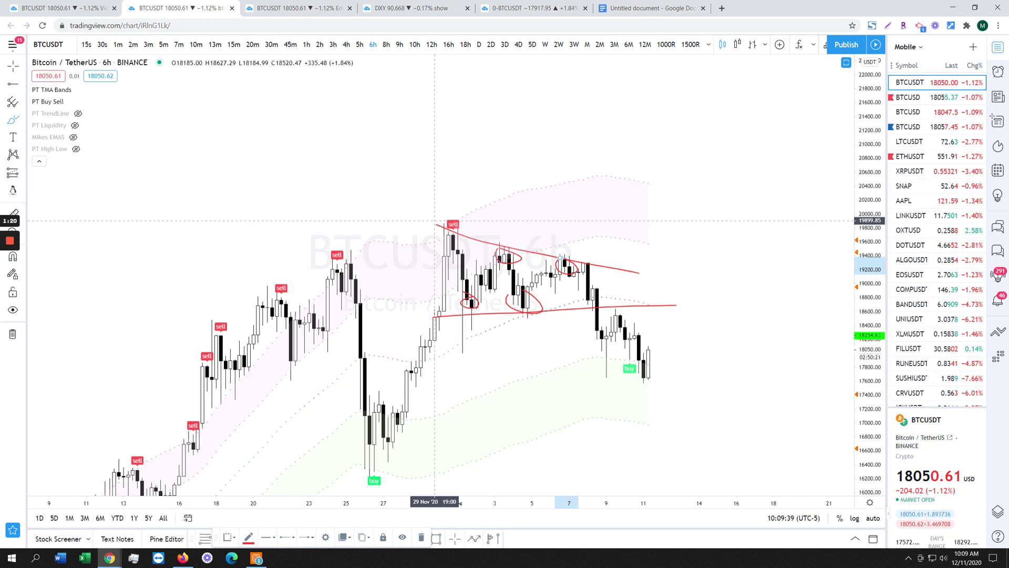
pyautogui.click(12, 333)
pyautogui.click(45, 331)
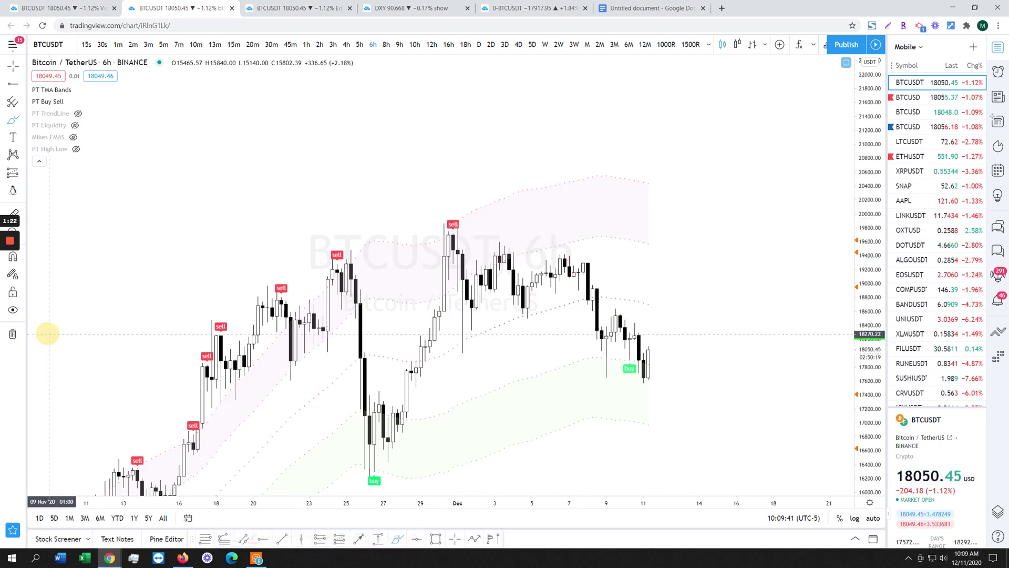
# - Place a horizontal line at about 19,380 through the late-November high, mark the December 1 peak, and clear the drawings
pyautogui.click(21, 84)
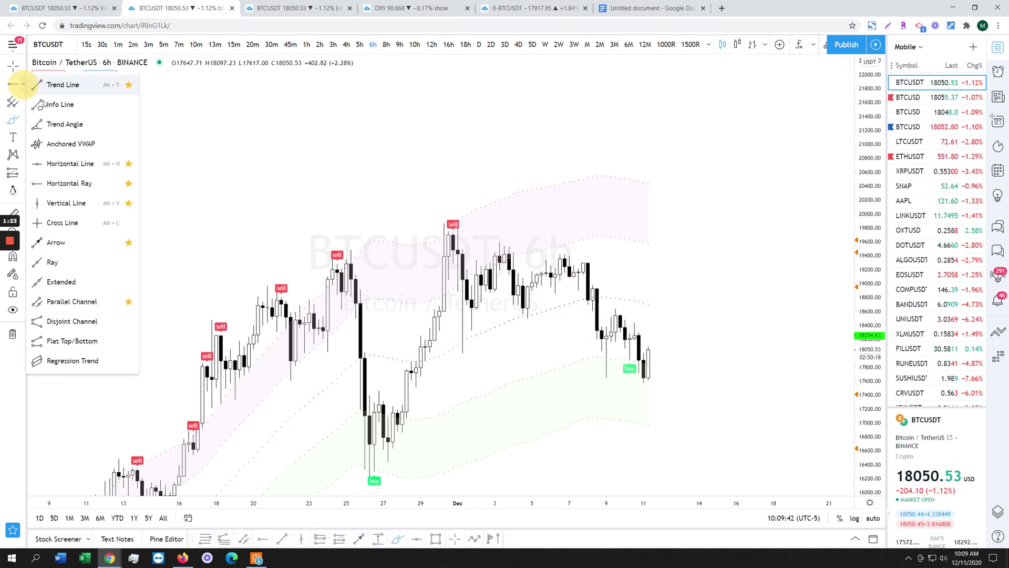
pyautogui.click(58, 163)
pyautogui.click(290, 257)
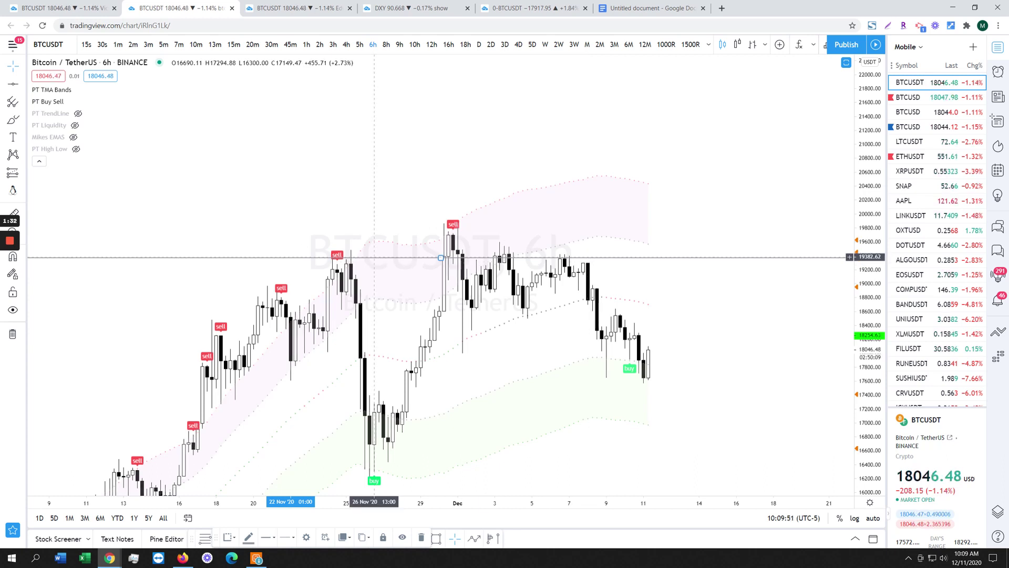
pyautogui.click(12, 121)
pyautogui.moveTo(451, 219); pyautogui.dragTo(476, 230)
pyautogui.click(12, 333)
pyautogui.click(40, 332)
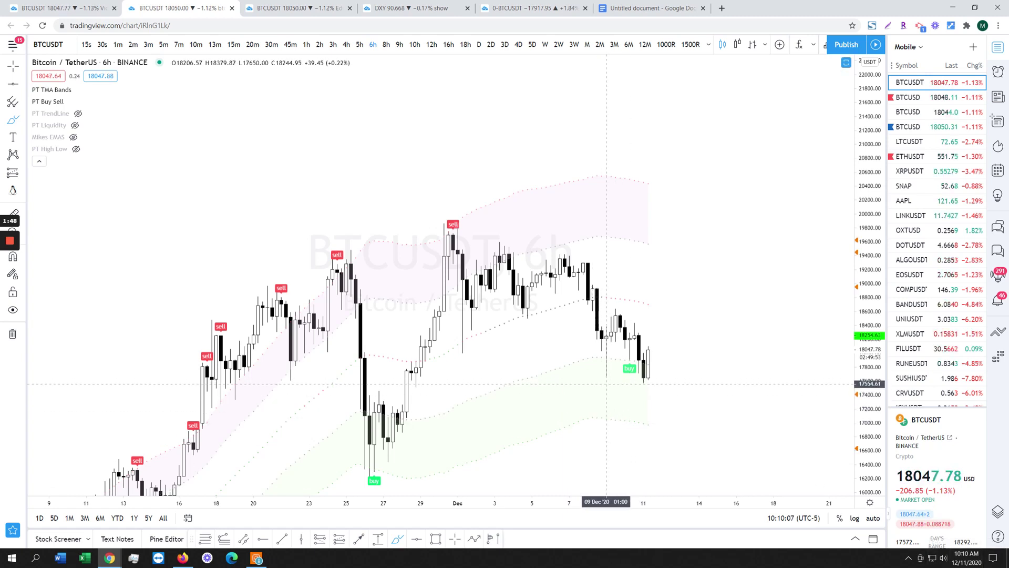
# - Place a horizontal line at about 19,375, brush circles around the three December peaks near it, and clear the drawings
pyautogui.click(15, 87)
pyautogui.click(326, 257)
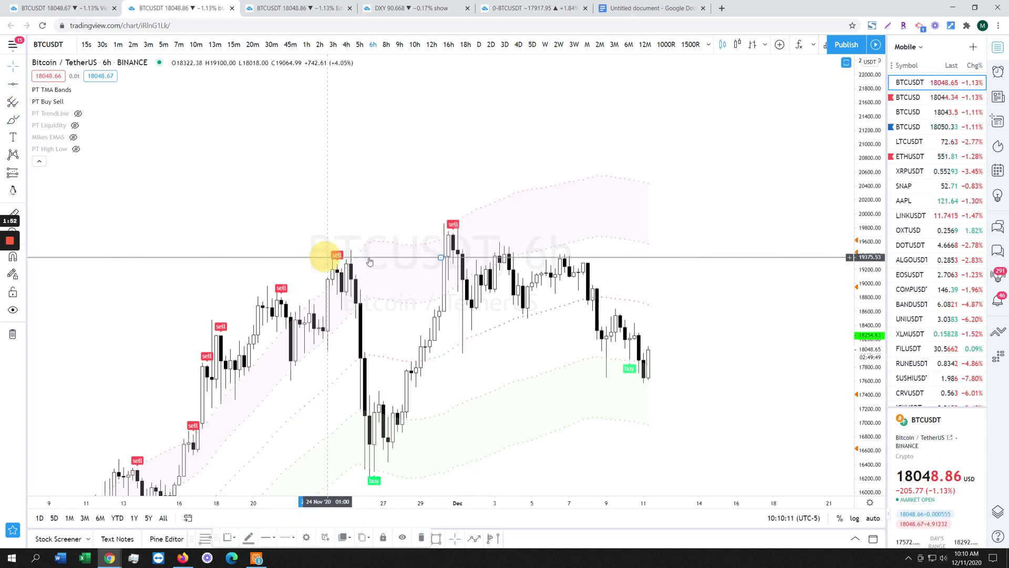
pyautogui.click(12, 119)
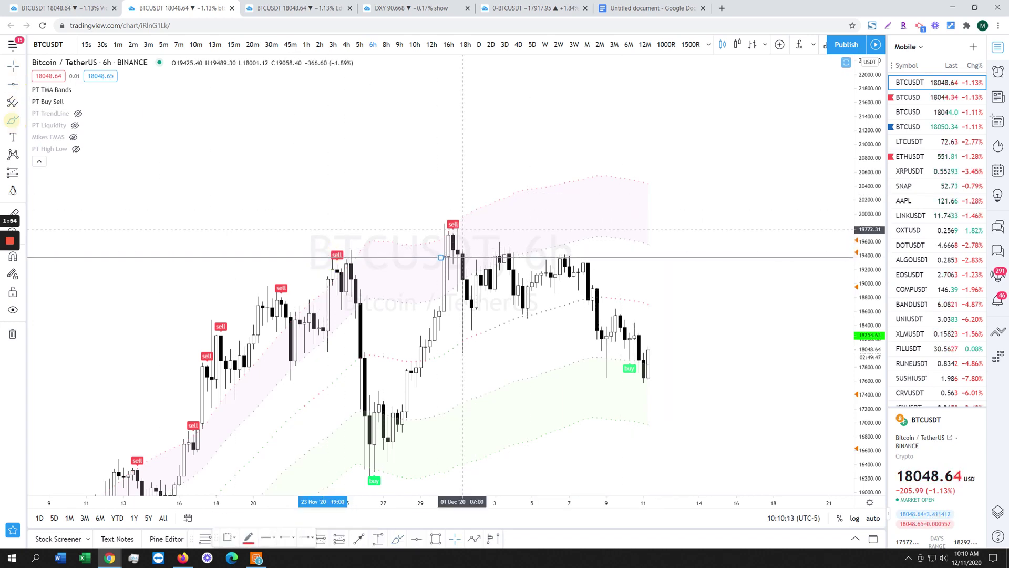
pyautogui.moveTo(503, 237)
pyautogui.mouseDown()
pyautogui.moveTo(490, 250)
pyautogui.moveTo(516, 253)
pyautogui.moveTo(507, 235)
pyautogui.moveTo(491, 240)
pyautogui.mouseUp()
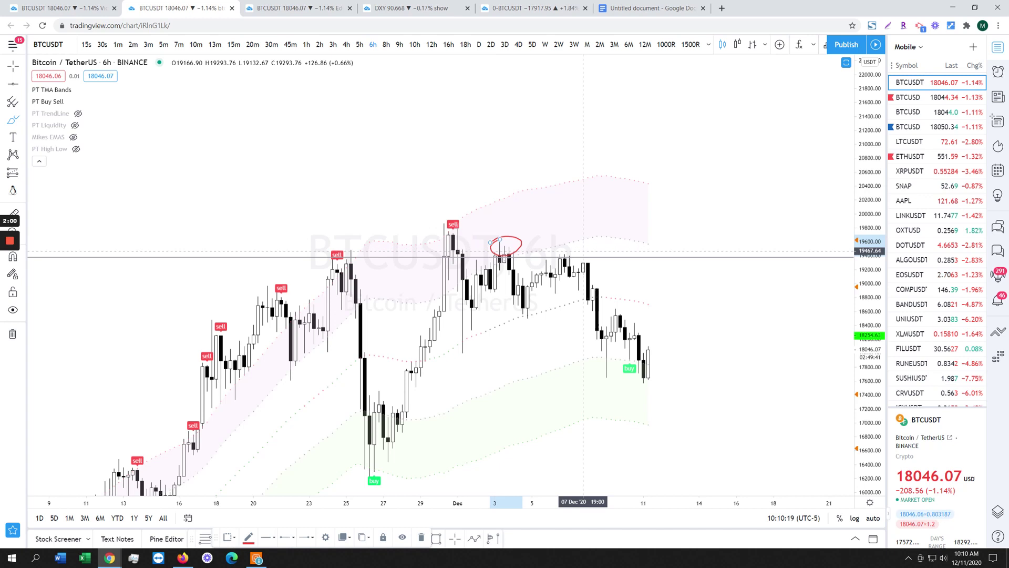
pyautogui.moveTo(569, 252)
pyautogui.mouseDown()
pyautogui.moveTo(554, 252)
pyautogui.moveTo(561, 265)
pyautogui.moveTo(562, 252)
pyautogui.mouseUp()
pyautogui.moveTo(486, 252)
pyautogui.mouseDown()
pyautogui.moveTo(522, 237)
pyautogui.moveTo(522, 255)
pyautogui.moveTo(490, 251)
pyautogui.mouseUp()
pyautogui.moveTo(459, 216)
pyautogui.mouseDown()
pyautogui.moveTo(439, 233)
pyautogui.moveTo(453, 217)
pyautogui.mouseUp()
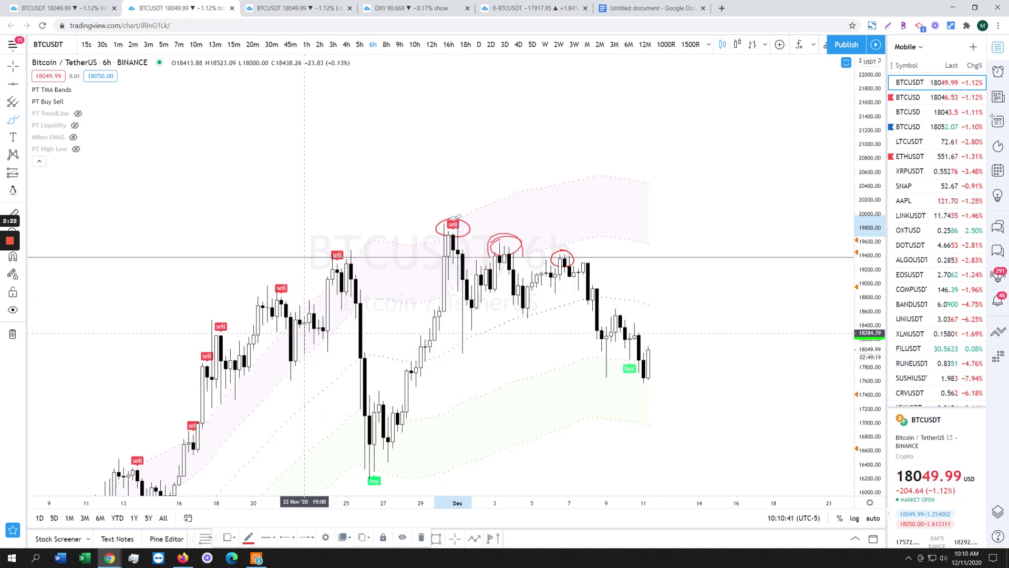
pyautogui.click(22, 334)
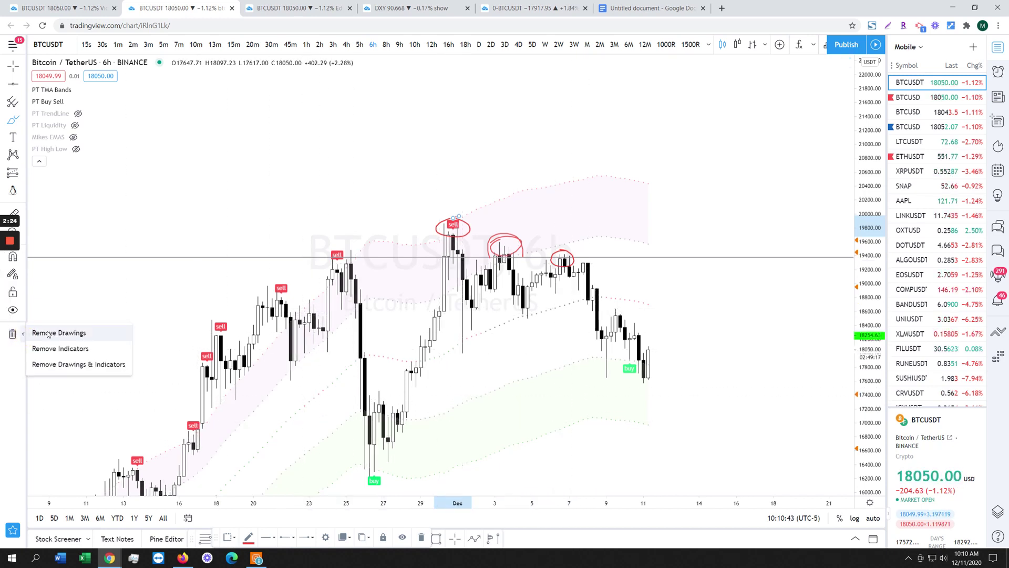
pyautogui.click(47, 331)
# - Circle the two buy signals in the green zone and brush a near-horizontal support line at about 17,600 under the December lows
pyautogui.scroll(1, 481, 326)
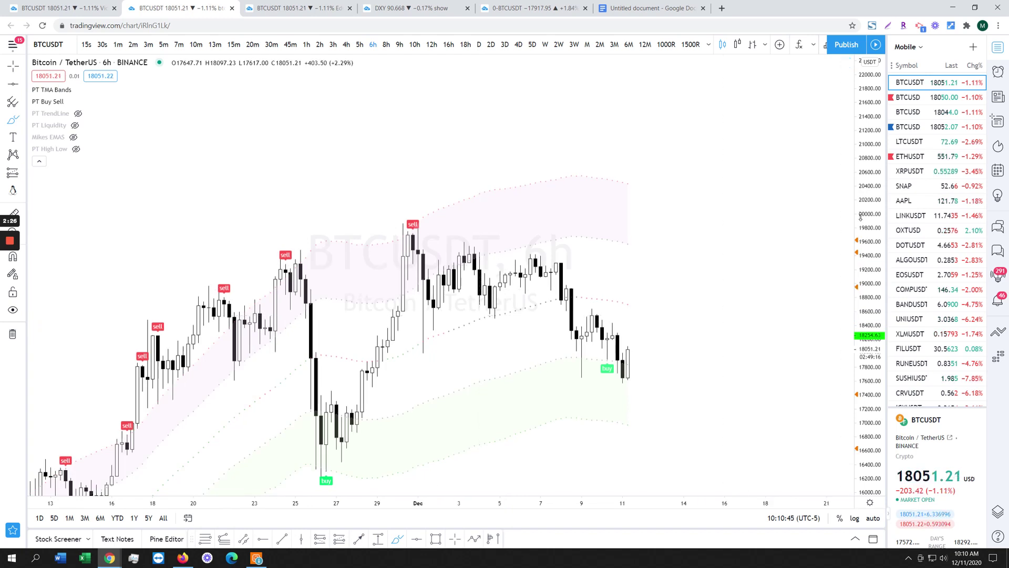
pyautogui.moveTo(865, 220); pyautogui.dragTo(862, 347)
pyautogui.moveTo(613, 342); pyautogui.dragTo(589, 319)
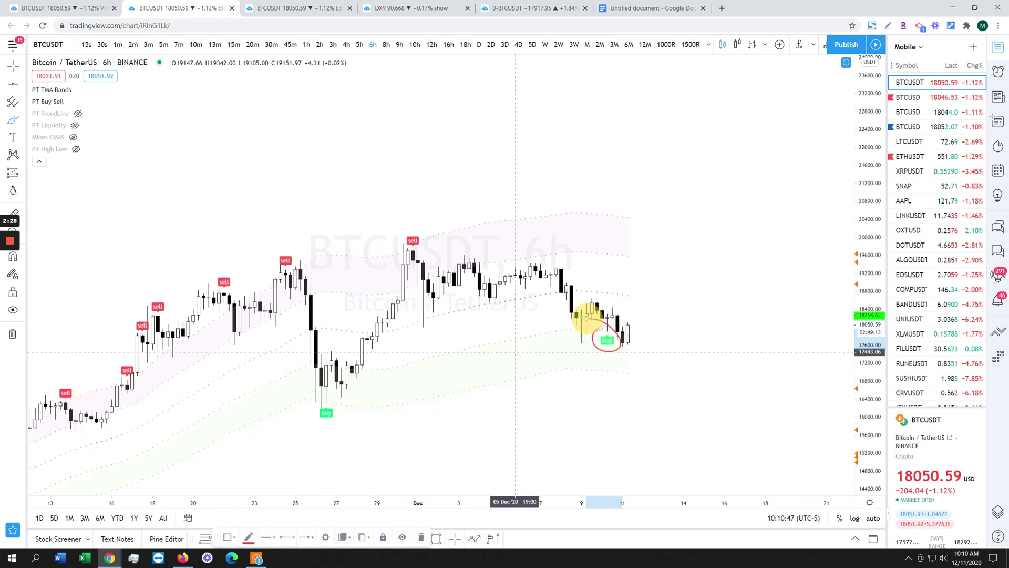
pyautogui.moveTo(301, 389); pyautogui.dragTo(318, 399)
pyautogui.moveTo(597, 345)
pyautogui.mouseDown()
pyautogui.moveTo(632, 362)
pyautogui.moveTo(694, 338)
pyautogui.mouseUp()
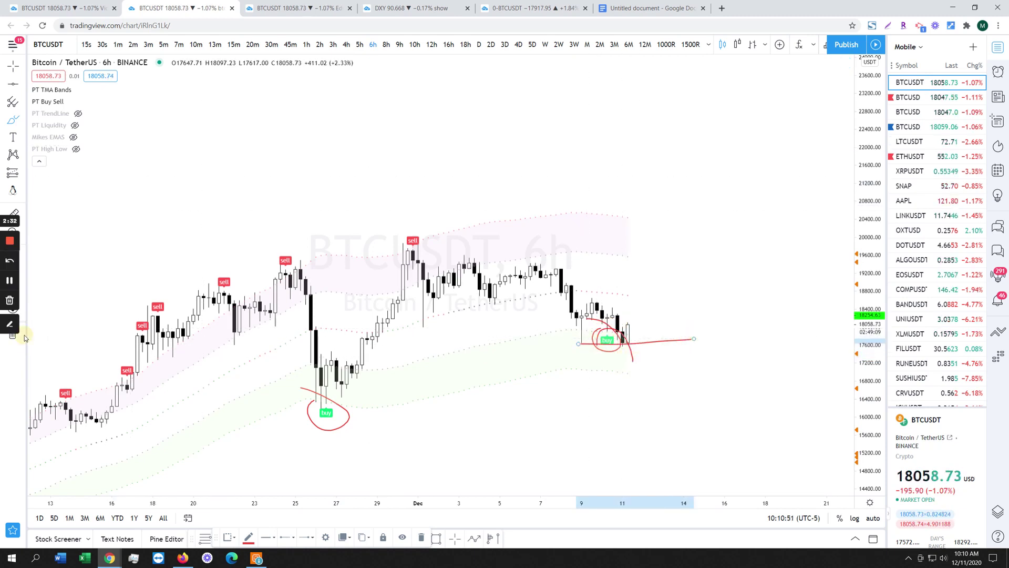
# - Show the Mikes EMAS indicator and change the chart timeframe to 4h
pyautogui.click(11, 310)
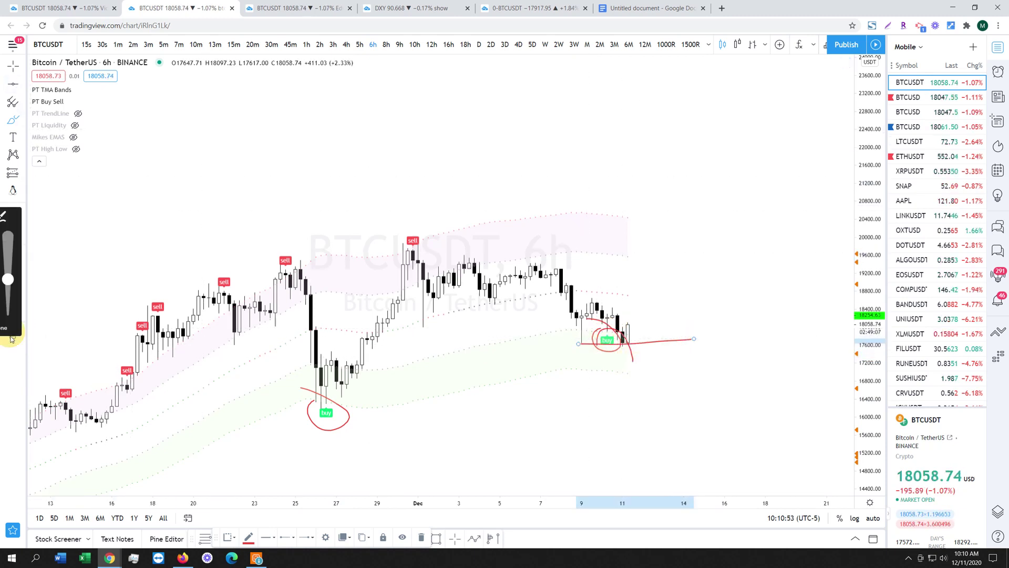
pyautogui.click(48, 103)
pyautogui.click(22, 327)
pyautogui.click(73, 137)
pyautogui.click(347, 45)
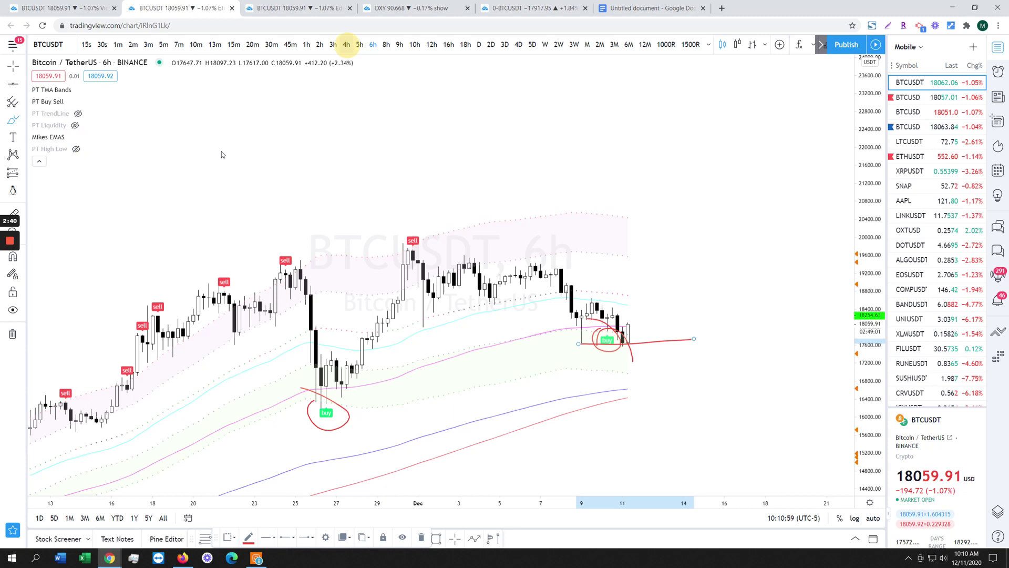
# - Remove the old drawings and circle the latest low where price meets the lower blue and red EMAs
pyautogui.click(20, 339)
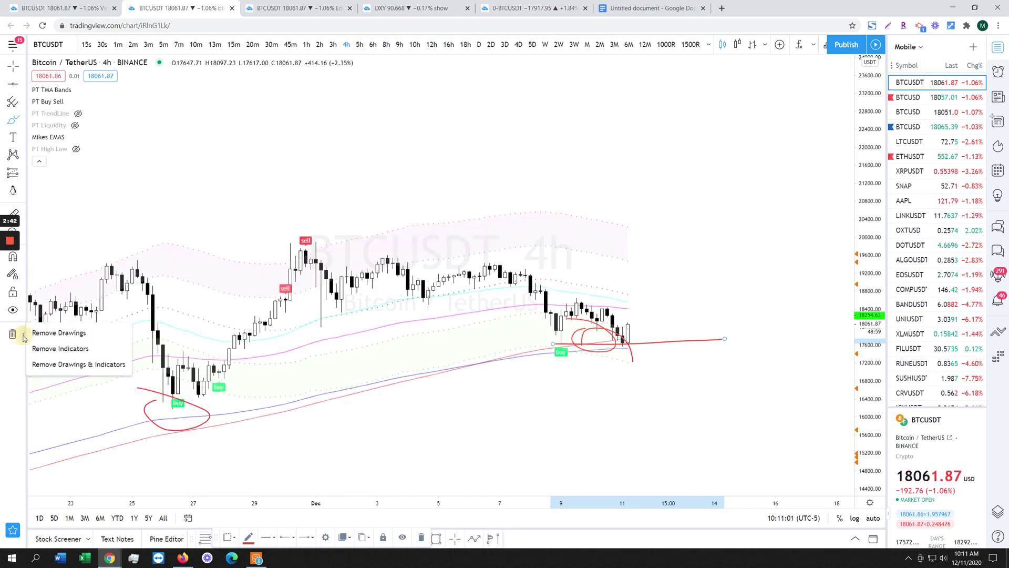
pyautogui.click(45, 334)
pyautogui.scroll(-3, 667, 339)
pyautogui.moveTo(869, 384); pyautogui.dragTo(854, 300)
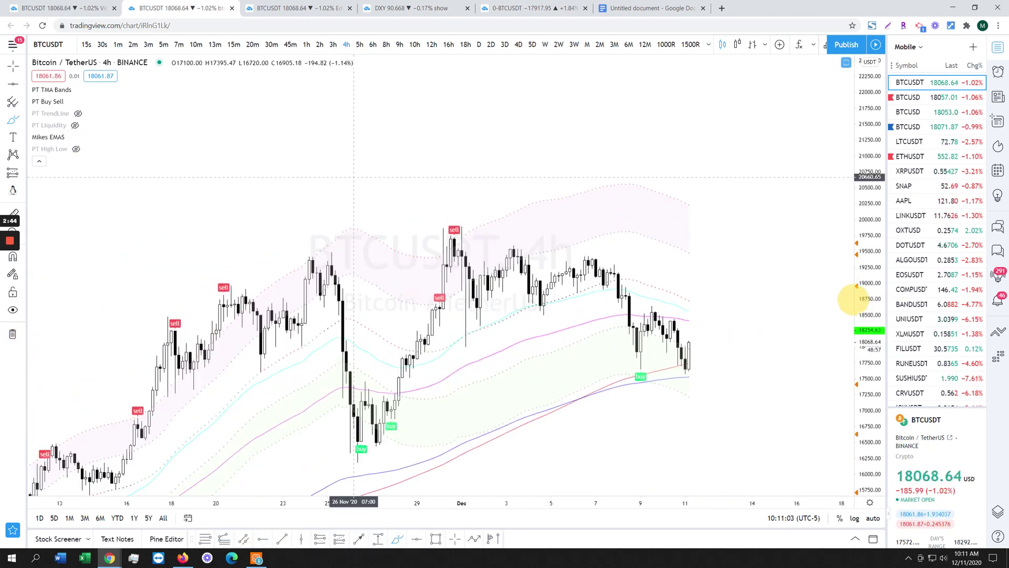
pyautogui.click(12, 62)
pyautogui.moveTo(726, 293); pyautogui.dragTo(689, 178)
pyautogui.scroll(-2, 746, 266)
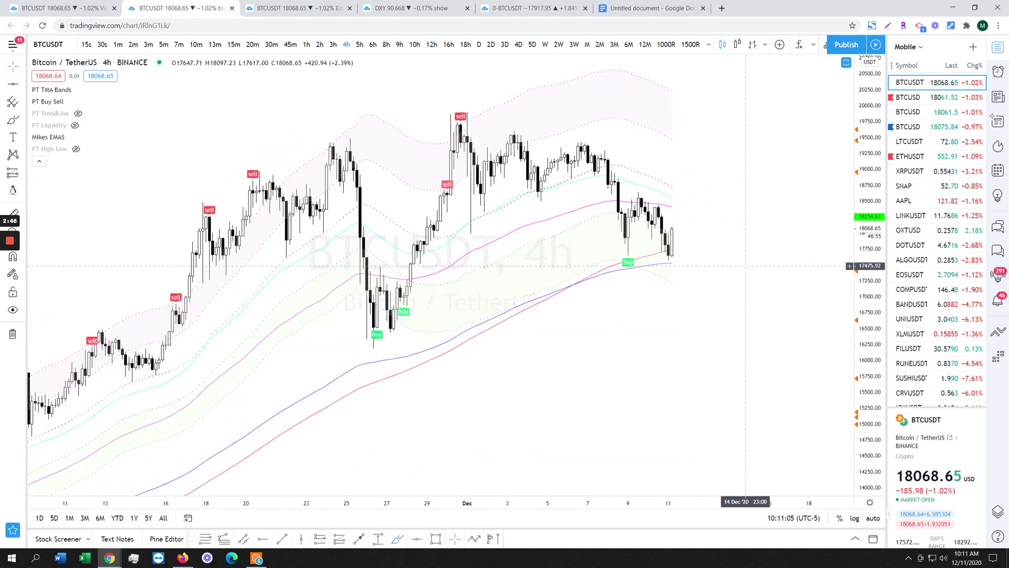
pyautogui.moveTo(868, 232); pyautogui.dragTo(868, 280)
pyautogui.moveTo(786, 266); pyautogui.dragTo(702, 315)
pyautogui.click(12, 120)
pyautogui.moveTo(605, 302)
pyautogui.mouseDown()
pyautogui.moveTo(612, 326)
pyautogui.moveTo(594, 292)
pyautogui.mouseUp()
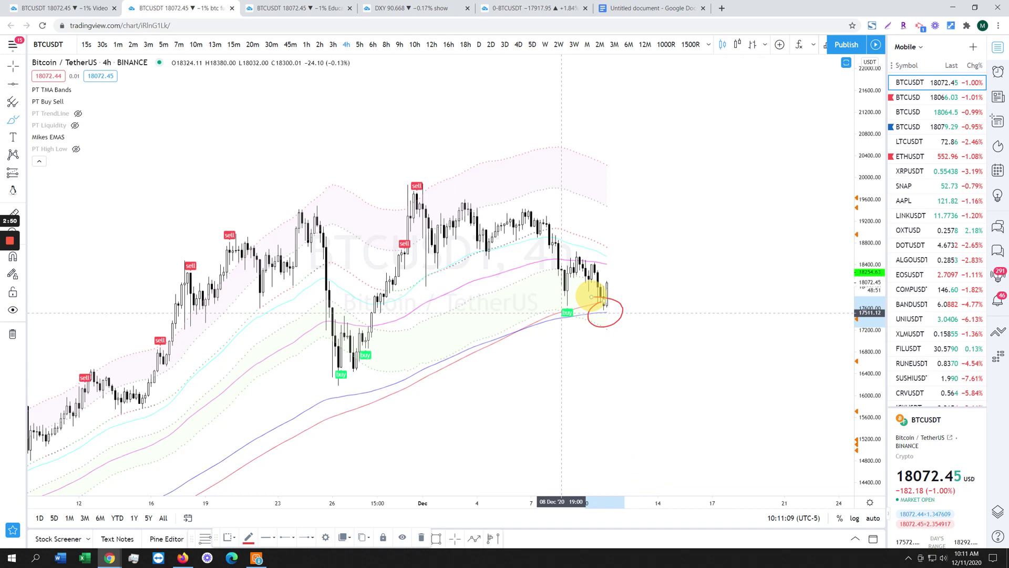
# - Open the BYBIT BTCUSD perpetual contract from the watchlist and circle its latest low at the lower EMAs
pyautogui.click(919, 127)
pyautogui.click(908, 112)
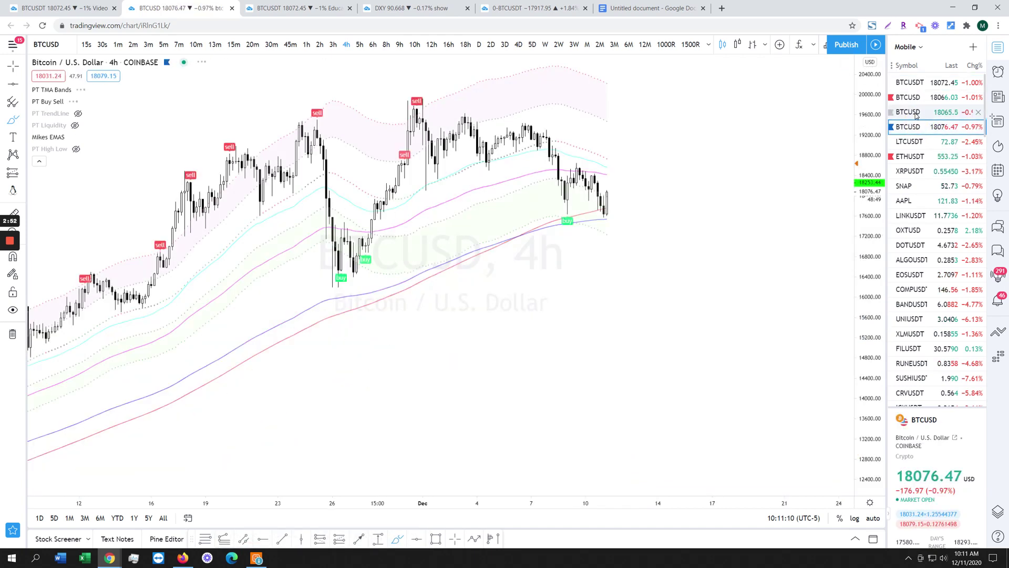
pyautogui.moveTo(590, 223); pyautogui.dragTo(611, 212)
pyautogui.scroll(2, 683, 258)
pyautogui.moveTo(876, 344); pyautogui.dragTo(863, 229)
# - Brush downward strokes beside and below the latest candles and remove all drawings from the BTCUSD chart
pyautogui.click(20, 68)
pyautogui.moveTo(698, 155); pyautogui.dragTo(708, 289)
pyautogui.click(12, 333)
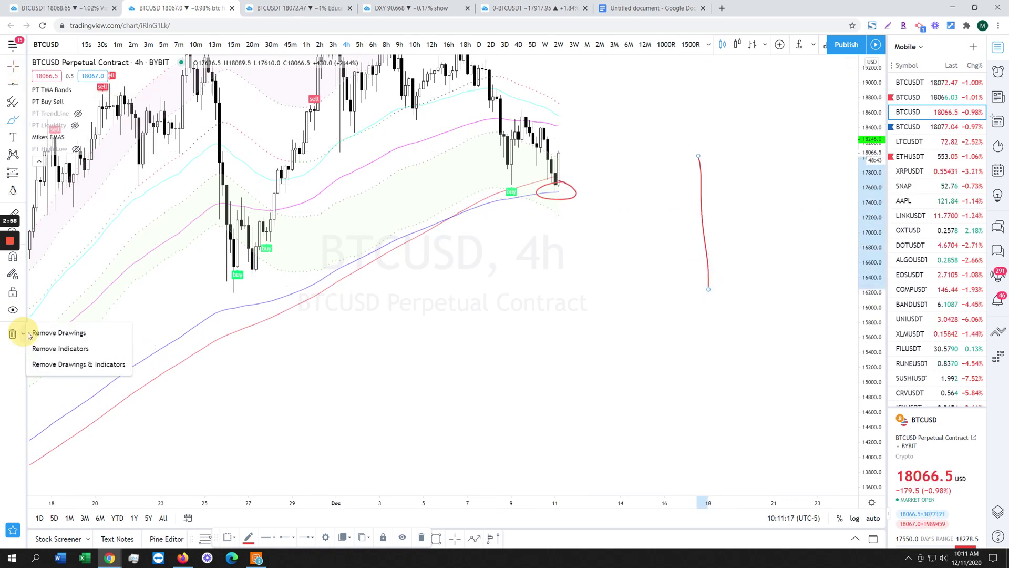
pyautogui.click(38, 332)
pyautogui.moveTo(553, 203); pyautogui.dragTo(588, 295)
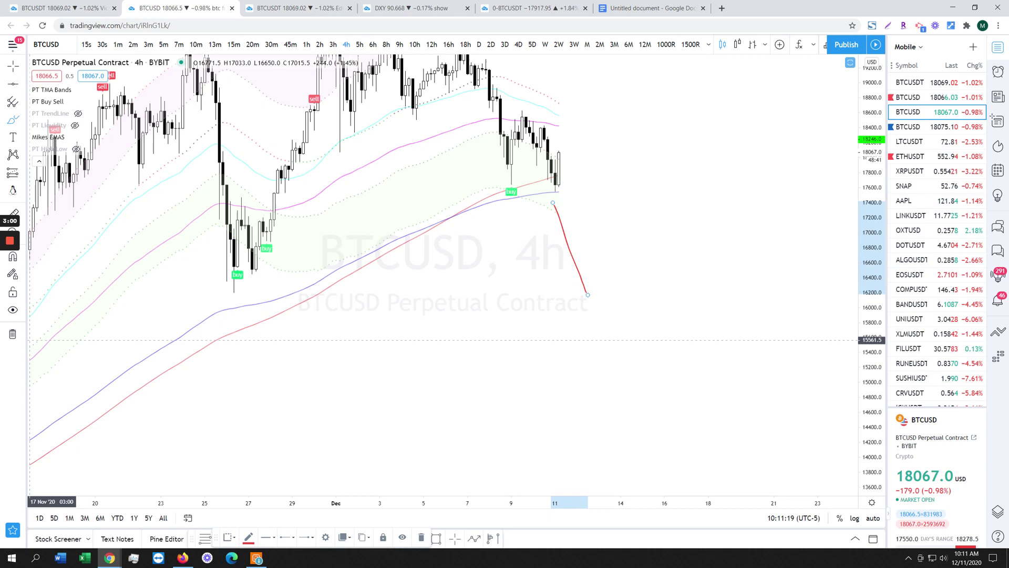
pyautogui.click(13, 333)
pyautogui.click(31, 333)
# - Return to cursor mode and reopen the Binance BTCUSDT chart, framing the circled latest low
pyautogui.click(14, 69)
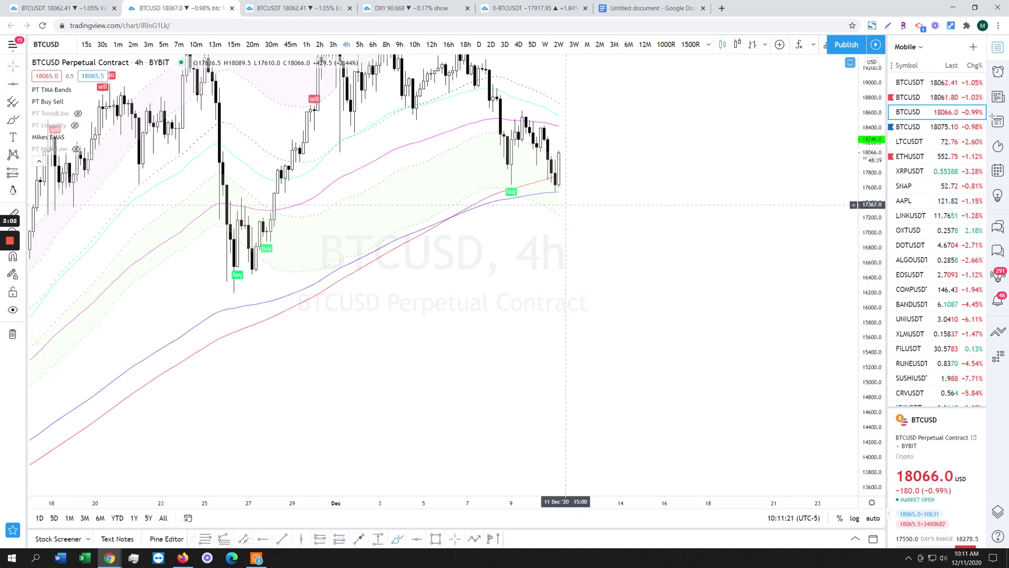
pyautogui.moveTo(573, 214); pyautogui.dragTo(632, 309)
pyautogui.scroll(-1, 633, 309)
pyautogui.click(940, 82)
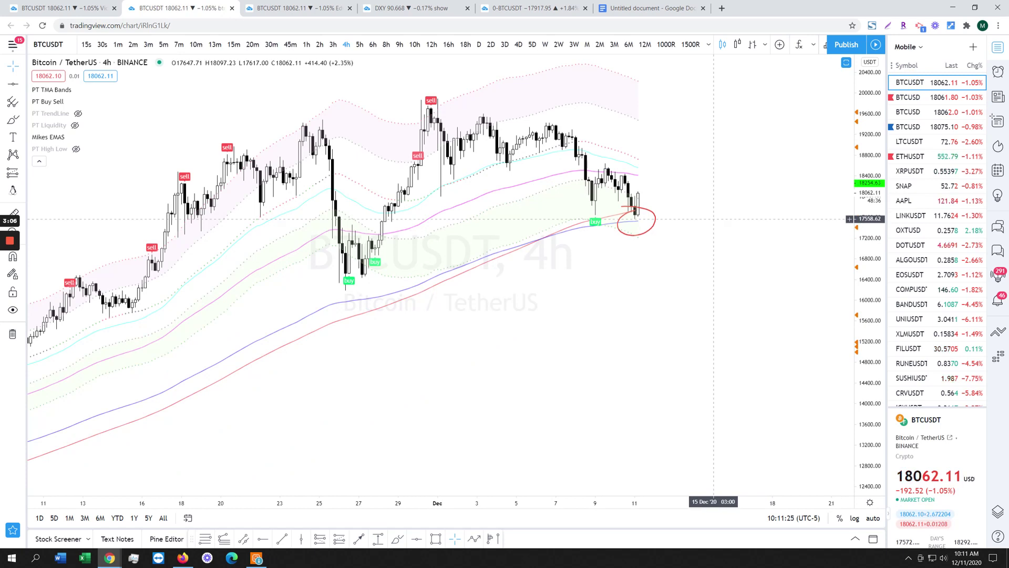
pyautogui.scroll(6, 713, 218)
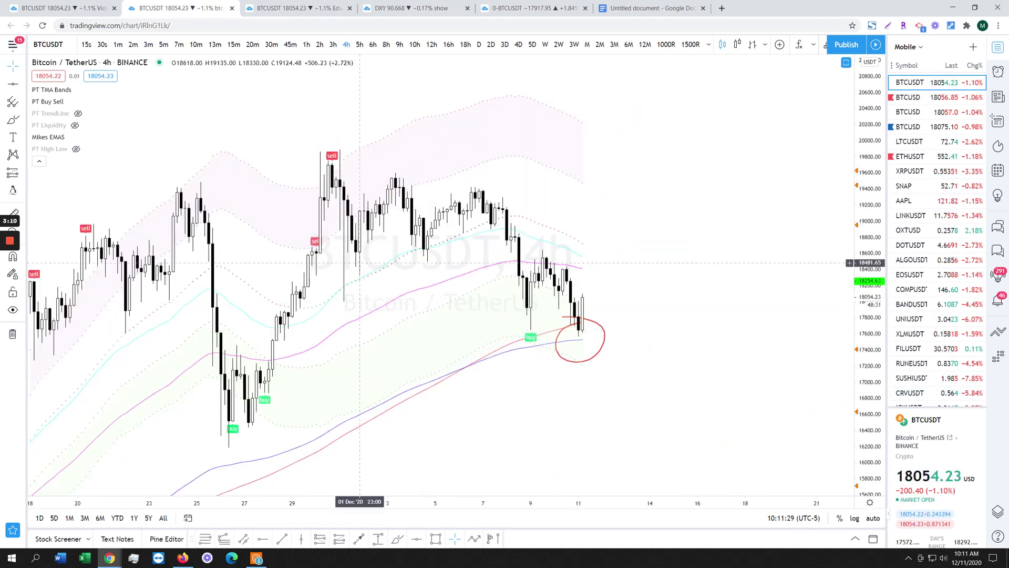
# - Brush a support line from the low at the December 9 buy signal across the latest low, and mark the EMA touch beneath
pyautogui.click(12, 119)
pyautogui.moveTo(535, 327)
pyautogui.mouseDown()
pyautogui.moveTo(527, 330)
pyautogui.moveTo(634, 333)
pyautogui.mouseUp()
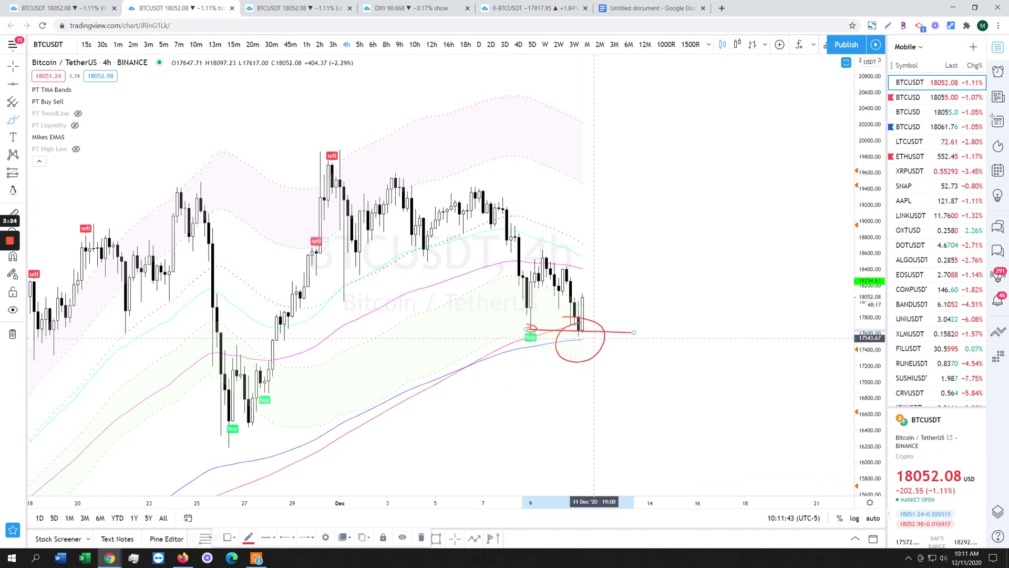
pyautogui.click(563, 340)
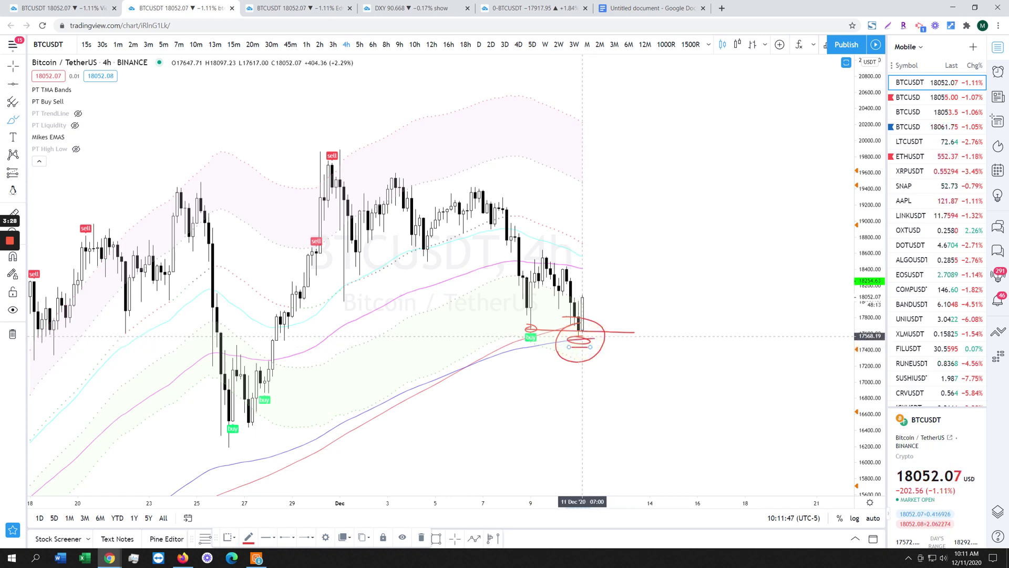
# - Remove all drawings from the chart, switch briefly to BTCUSD in the watchlist, and return to Binance BTCUSDT
pyautogui.click(23, 337)
pyautogui.click(52, 331)
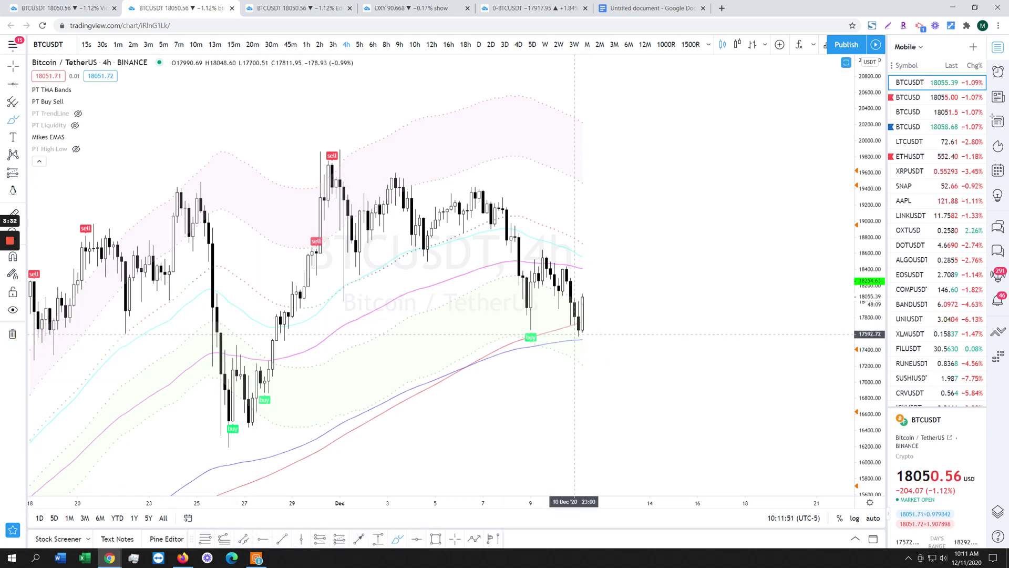
pyautogui.click(916, 111)
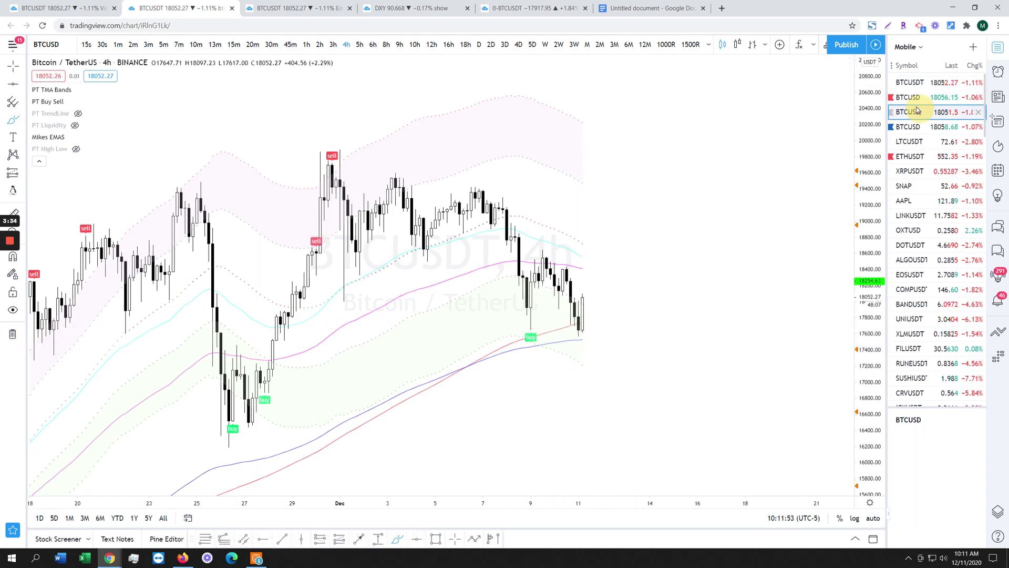
pyautogui.click(908, 84)
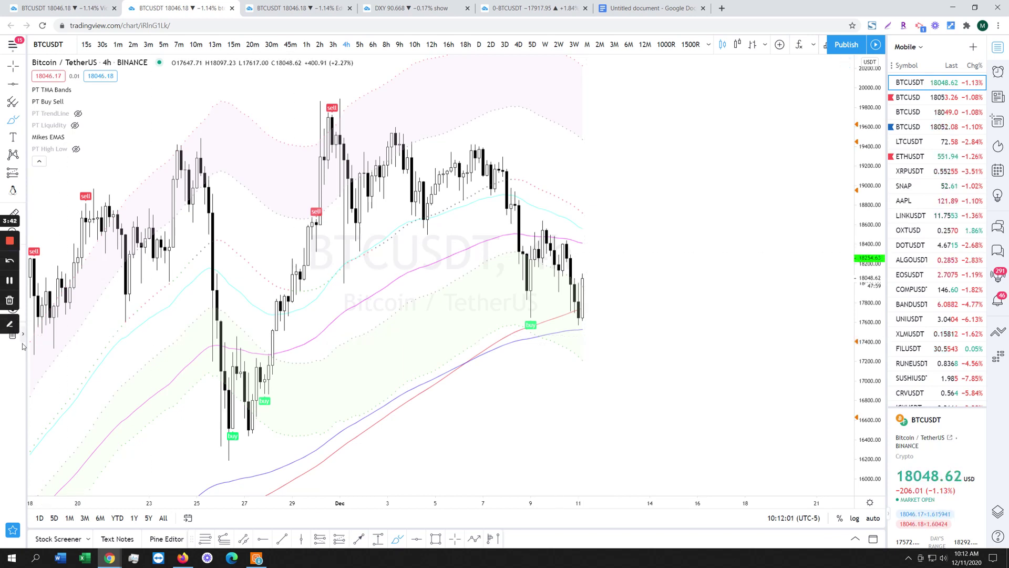
pyautogui.scroll(-2, 363, 210)
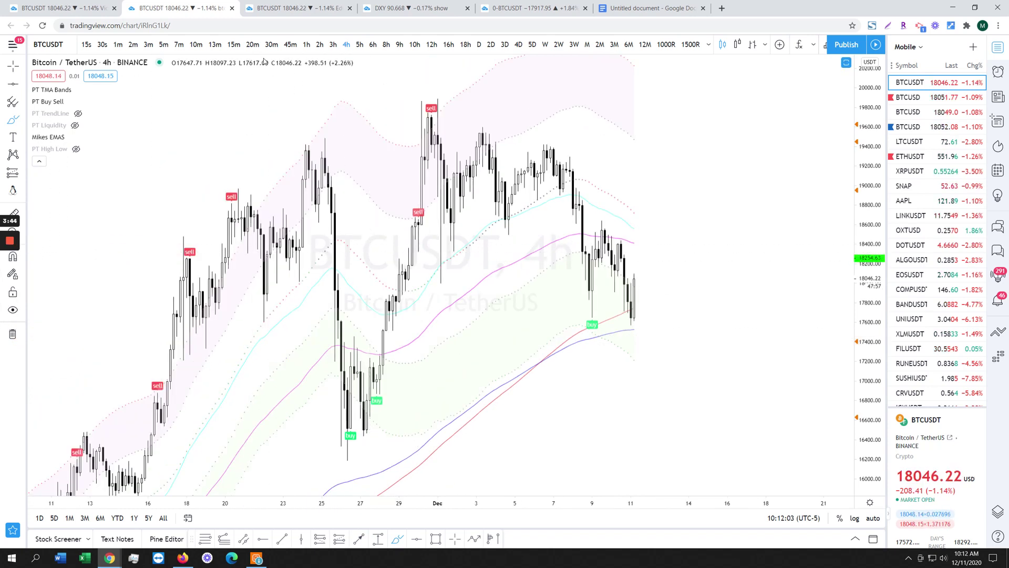
# - Hide the PT Buy Sell, PT TMA Bands and Mikes EMAS indicators and show PT High Low
pyautogui.click(72, 101)
pyautogui.click(80, 90)
pyautogui.click(74, 137)
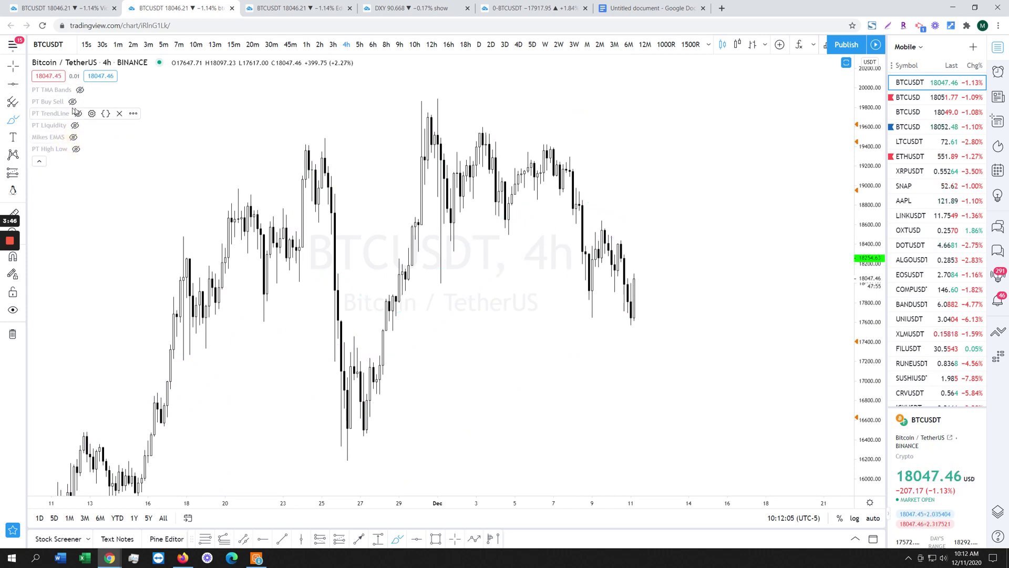
pyautogui.click(75, 149)
pyautogui.scroll(2, 578, 236)
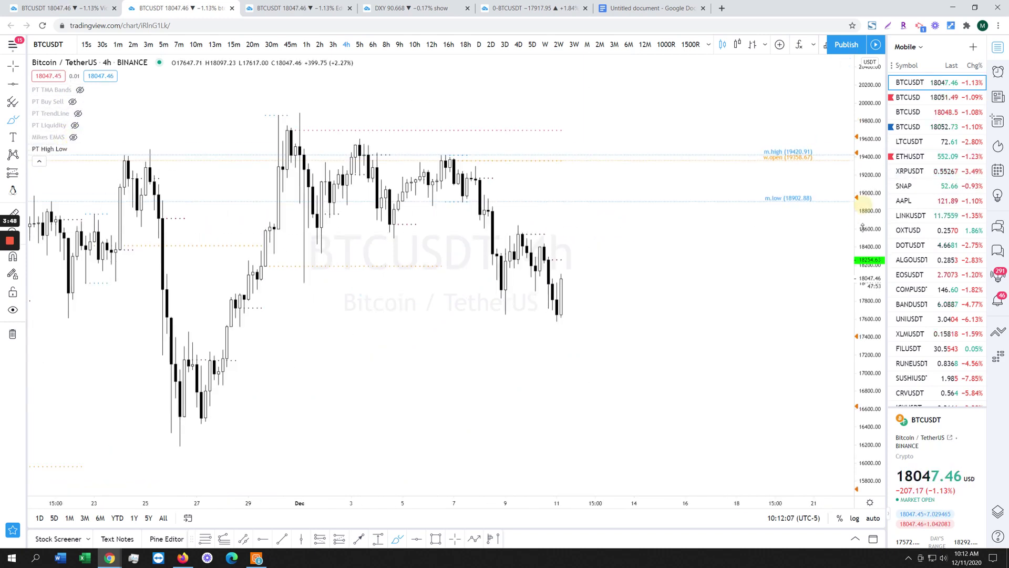
pyautogui.scroll(-1, 783, 232)
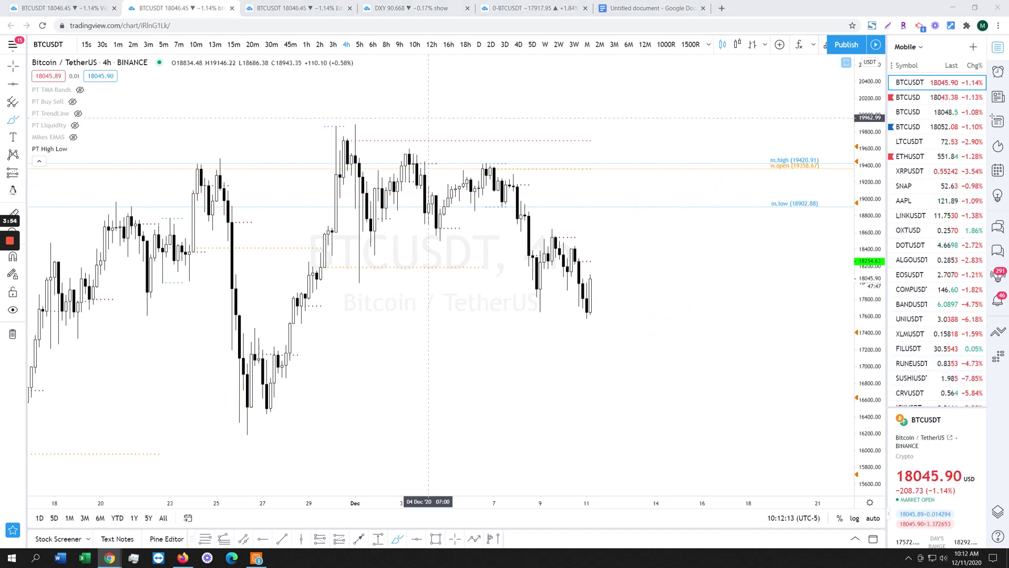
pyautogui.scroll(1, 587, 366)
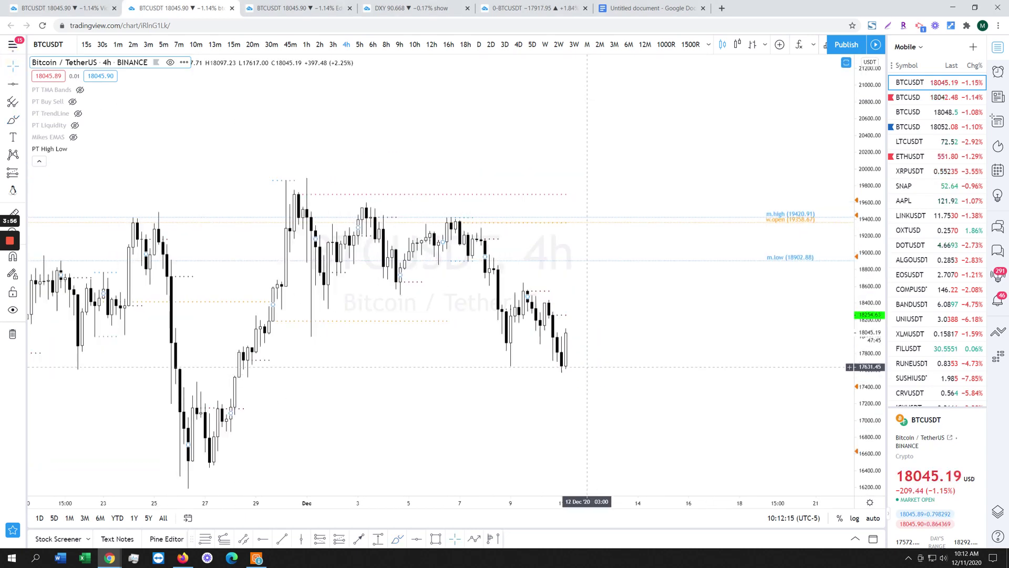
# - Return to cursor mode and restore the PT MSTx Stoch and PT RSx Rsi panes below the price chart
pyautogui.click(23, 122)
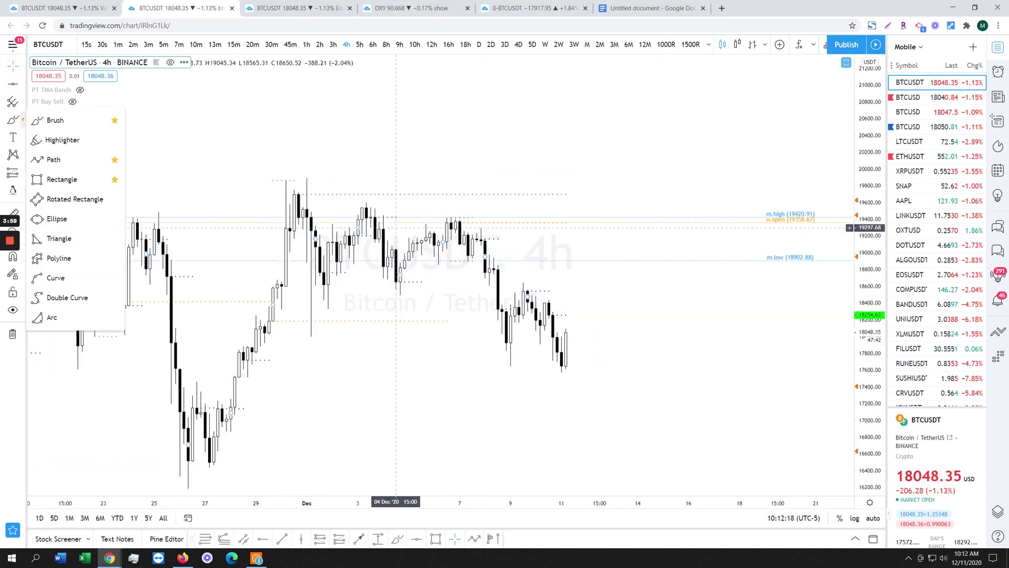
pyautogui.click(13, 84)
pyautogui.click(18, 69)
pyautogui.doubleClick(683, 327)
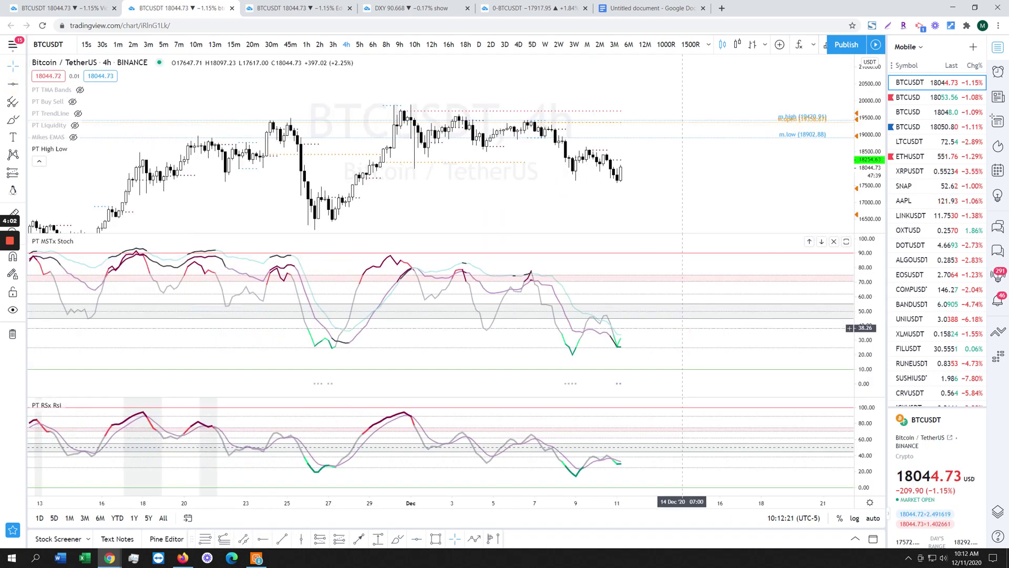
pyautogui.scroll(4, 687, 332)
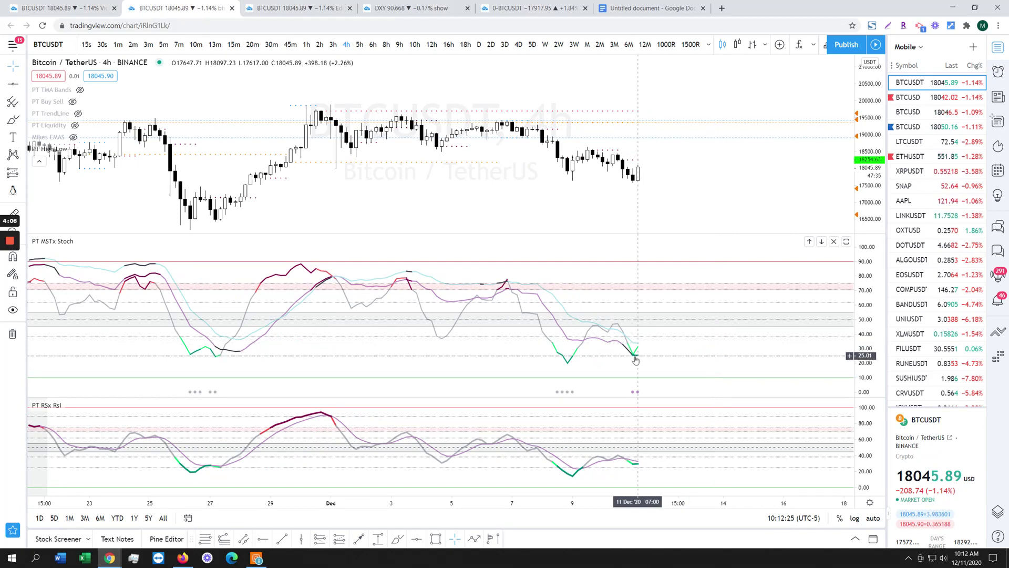
# - Draw a falling trend line beneath the two December price lows and a rising one beneath the matching MSTx Stoch lows
pyautogui.click(24, 86)
pyautogui.click(58, 84)
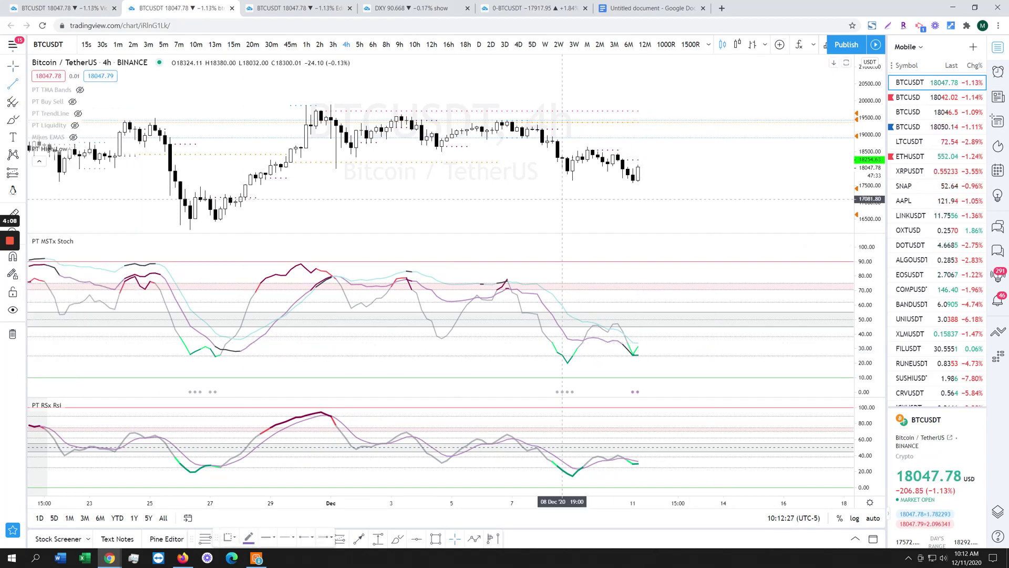
pyautogui.click(552, 167)
pyautogui.click(668, 192)
pyautogui.click(13, 85)
pyautogui.click(562, 371)
pyautogui.click(708, 344)
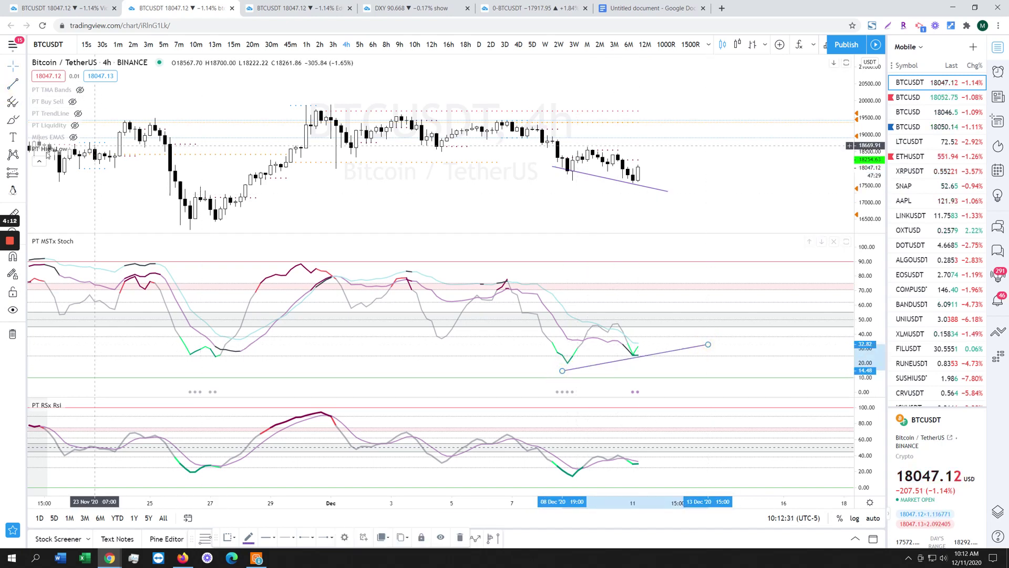
# - Brush circles around the latest MSTx Stoch low and the latest price low, with a short horizontal support stroke beneath the candles
pyautogui.click(22, 118)
pyautogui.click(12, 117)
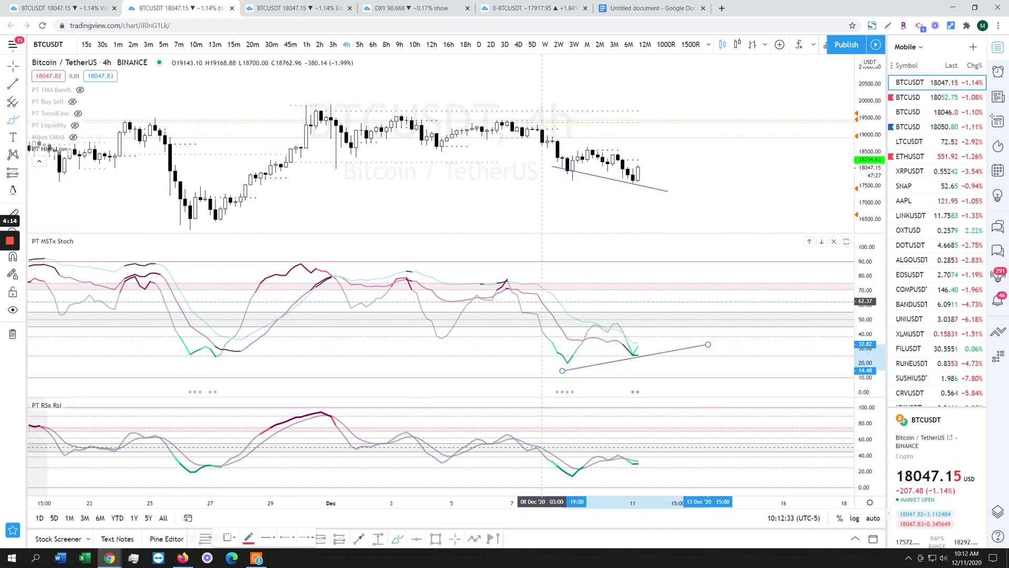
pyautogui.moveTo(635, 343)
pyautogui.mouseDown()
pyautogui.moveTo(620, 349)
pyautogui.moveTo(633, 357)
pyautogui.moveTo(642, 343)
pyautogui.moveTo(633, 342)
pyautogui.mouseUp()
pyautogui.scroll(1, 636, 342)
pyautogui.moveTo(605, 170)
pyautogui.mouseDown()
pyautogui.moveTo(617, 164)
pyautogui.moveTo(607, 183)
pyautogui.moveTo(617, 164)
pyautogui.moveTo(655, 181)
pyautogui.mouseUp()
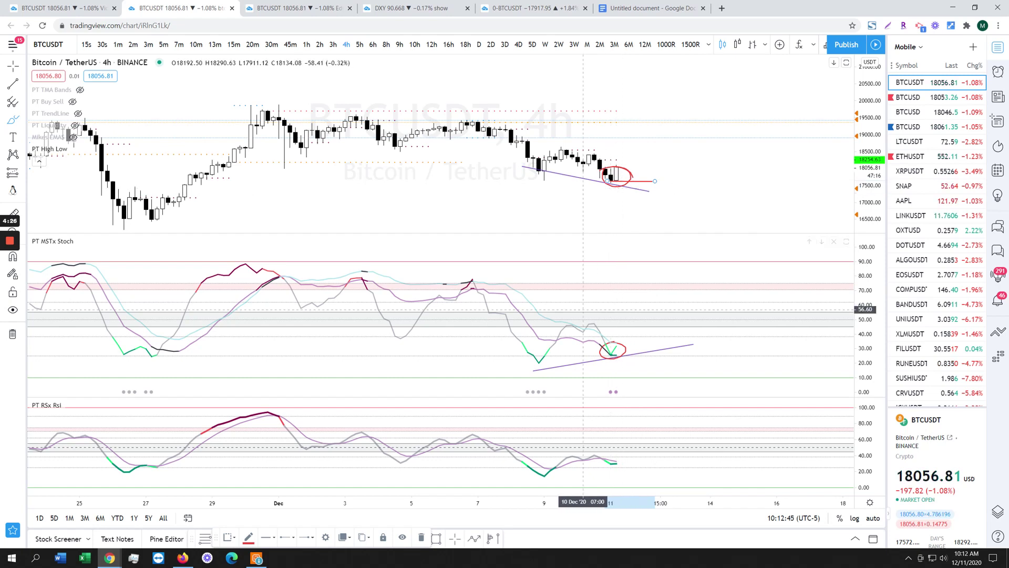
# - Circle the late-November and December RSx Rsi lows, brush an arc between the two December ones, and remove all drawings
pyautogui.scroll(-5, 583, 309)
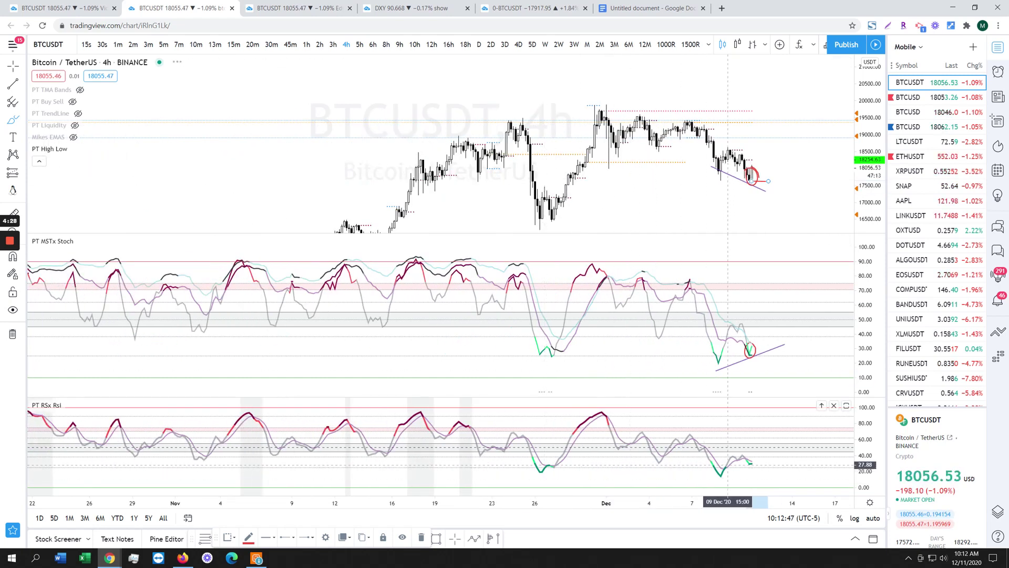
pyautogui.moveTo(749, 455)
pyautogui.mouseDown()
pyautogui.moveTo(743, 462)
pyautogui.moveTo(761, 462)
pyautogui.moveTo(752, 458)
pyautogui.mouseUp()
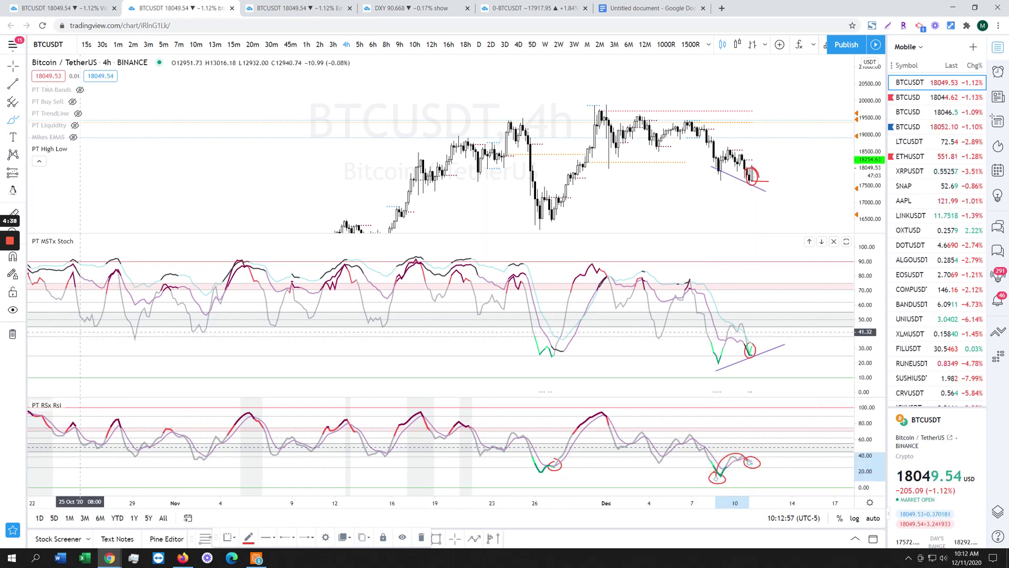
pyautogui.click(23, 336)
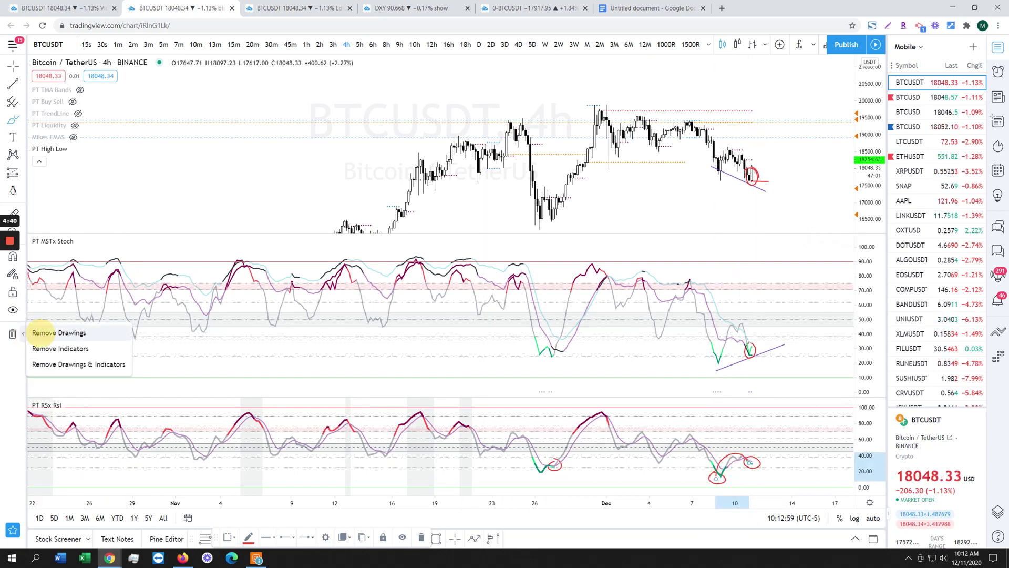
pyautogui.click(42, 332)
# - Circle the latest RSx Rsi reading and its first late-November low, and clear the drawings
pyautogui.moveTo(759, 457); pyautogui.dragTo(745, 464)
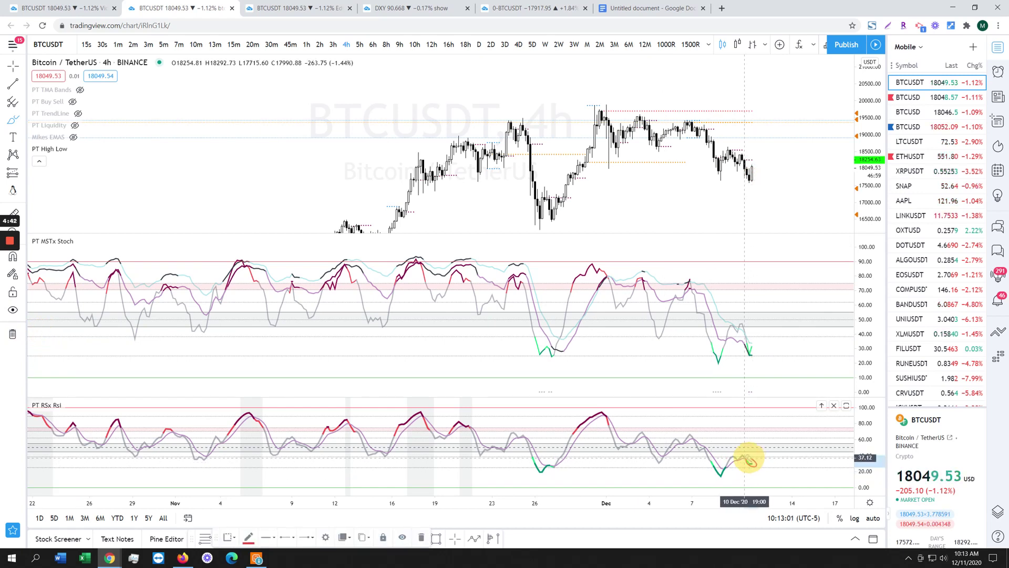
pyautogui.moveTo(625, 501); pyautogui.dragTo(557, 495)
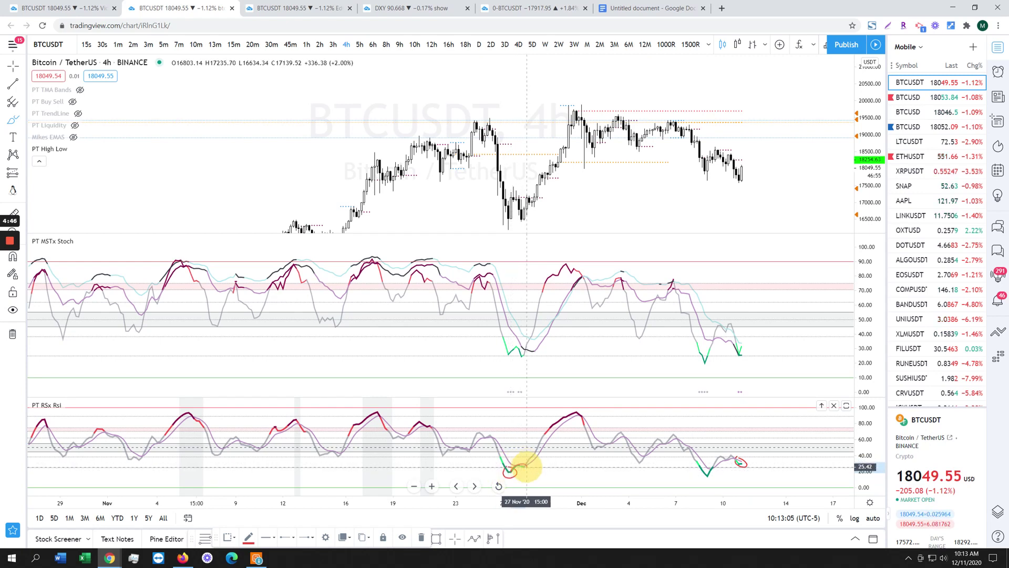
pyautogui.click(23, 337)
pyautogui.click(42, 329)
# - Circle the whole late-November and December double-bottom areas on RSx Rsi, and delete both circles
pyautogui.moveTo(527, 466)
pyautogui.mouseDown()
pyautogui.moveTo(511, 461)
pyautogui.moveTo(527, 461)
pyautogui.mouseUp()
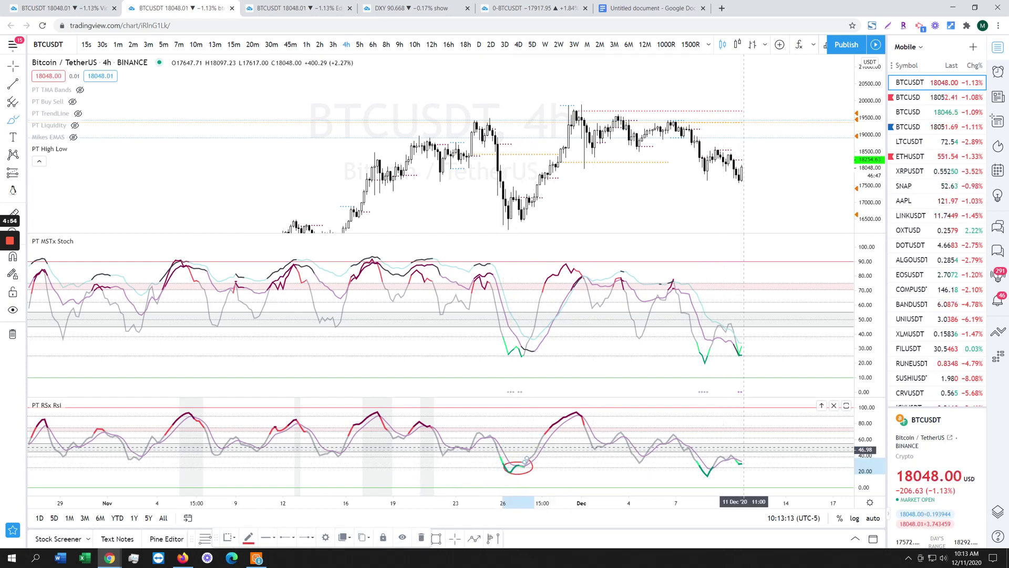
pyautogui.moveTo(741, 450)
pyautogui.mouseDown()
pyautogui.moveTo(739, 480)
pyautogui.moveTo(731, 449)
pyautogui.mouseUp()
pyautogui.click(12, 334)
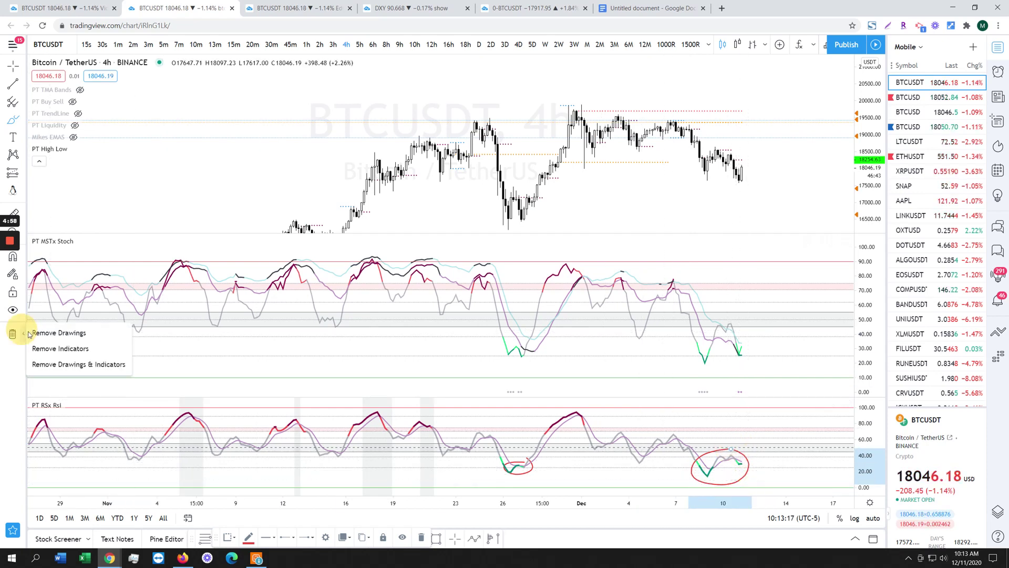
pyautogui.click(57, 332)
# - Brush circles around the late-November and the latest December double bottoms on the price candles
pyautogui.scroll(2, 536, 221)
pyautogui.moveTo(492, 187)
pyautogui.mouseDown()
pyautogui.moveTo(518, 199)
pyautogui.moveTo(503, 187)
pyautogui.mouseUp()
pyautogui.moveTo(725, 152)
pyautogui.mouseDown()
pyautogui.moveTo(682, 154)
pyautogui.moveTo(726, 152)
pyautogui.mouseUp()
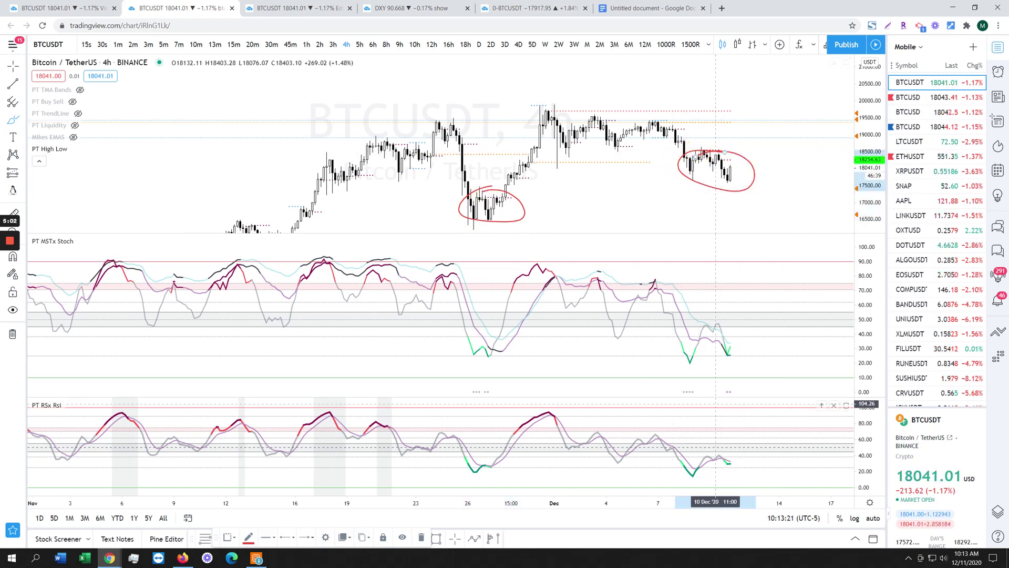
# - Brush divergence strokes beneath the December and late-November lows on price and RSx Rsi, and remove all drawings
pyautogui.moveTo(672, 168); pyautogui.dragTo(752, 183)
pyautogui.moveTo(694, 478); pyautogui.dragTo(736, 465)
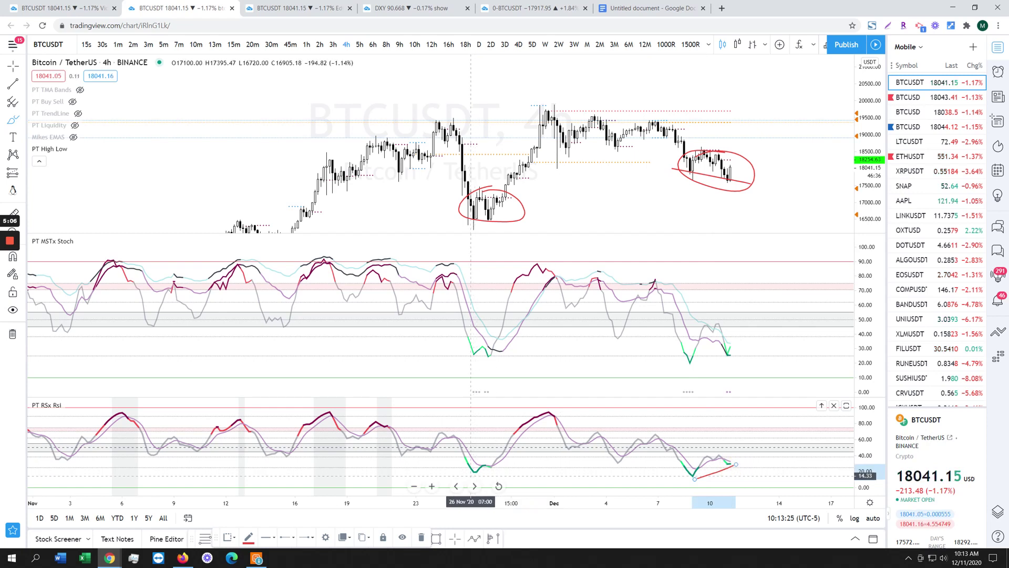
pyautogui.click(497, 213)
pyautogui.moveTo(476, 475); pyautogui.dragTo(492, 470)
pyautogui.moveTo(473, 221); pyautogui.dragTo(493, 218)
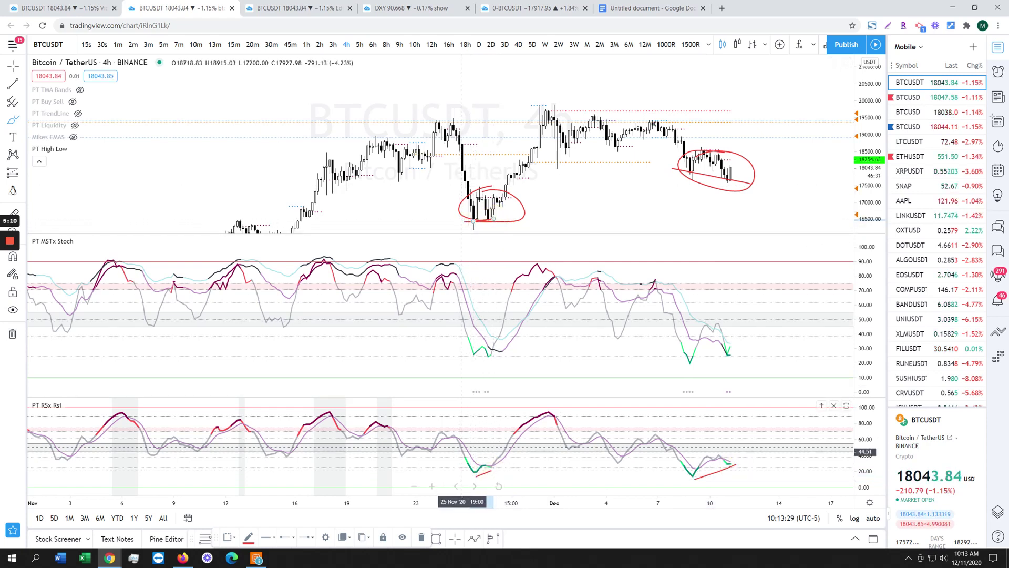
pyautogui.click(24, 336)
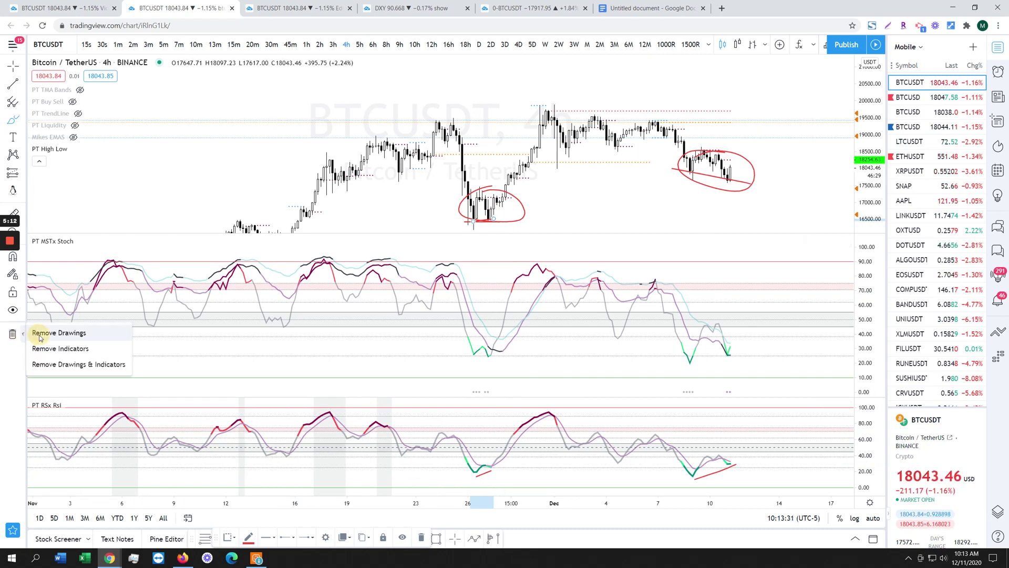
pyautogui.click(53, 332)
# - Circle the late-November low and the small December 10 bump on MSTx Stoch, and invert that pane's scale
pyautogui.scroll(2, 416, 347)
pyautogui.moveTo(383, 356)
pyautogui.mouseDown()
pyautogui.moveTo(408, 349)
pyautogui.moveTo(401, 340)
pyautogui.mouseUp()
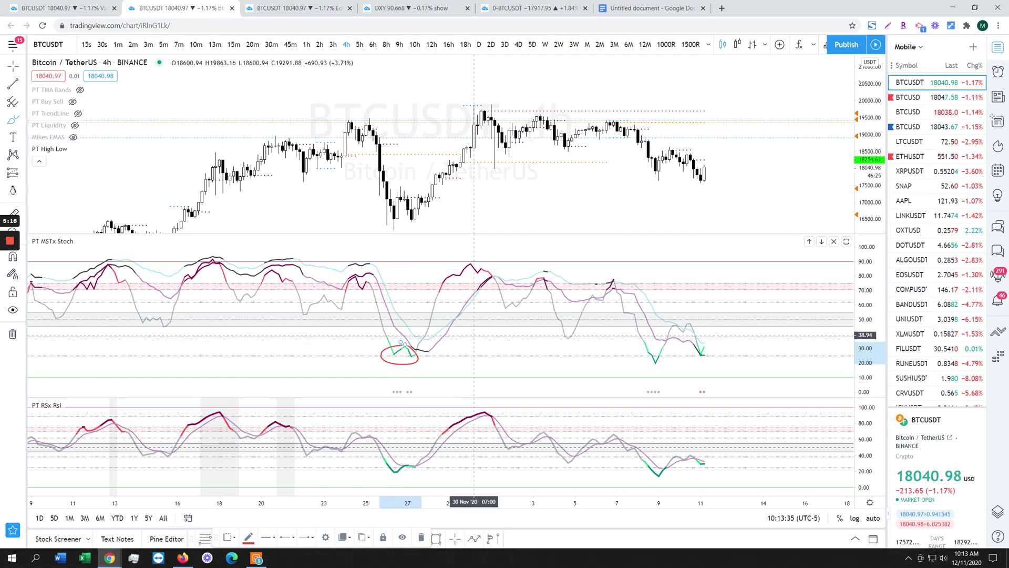
pyautogui.scroll(1, 736, 334)
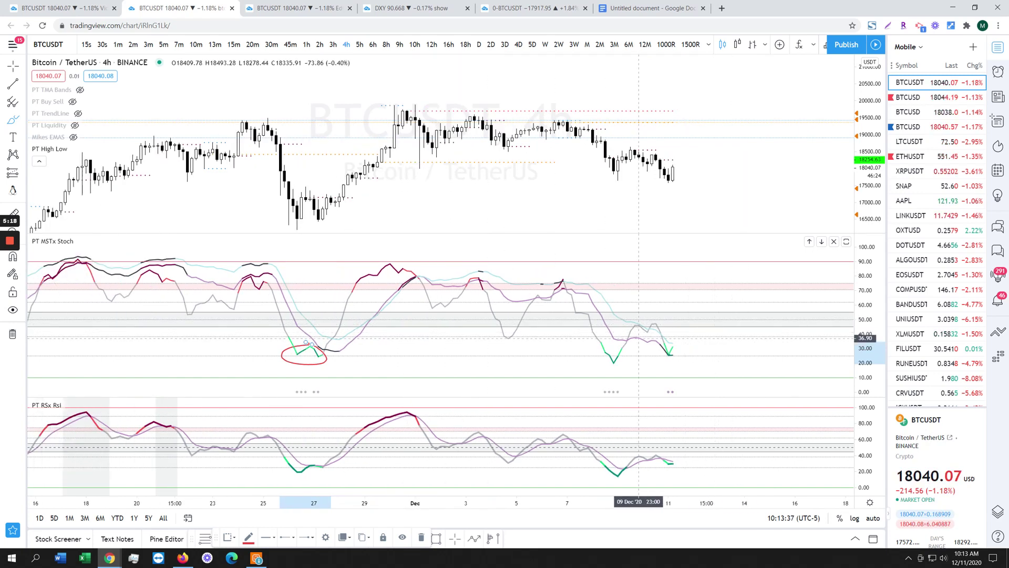
pyautogui.moveTo(644, 325)
pyautogui.mouseDown()
pyautogui.moveTo(648, 333)
pyautogui.moveTo(647, 322)
pyautogui.mouseUp()
pyautogui.rightClick(863, 297)
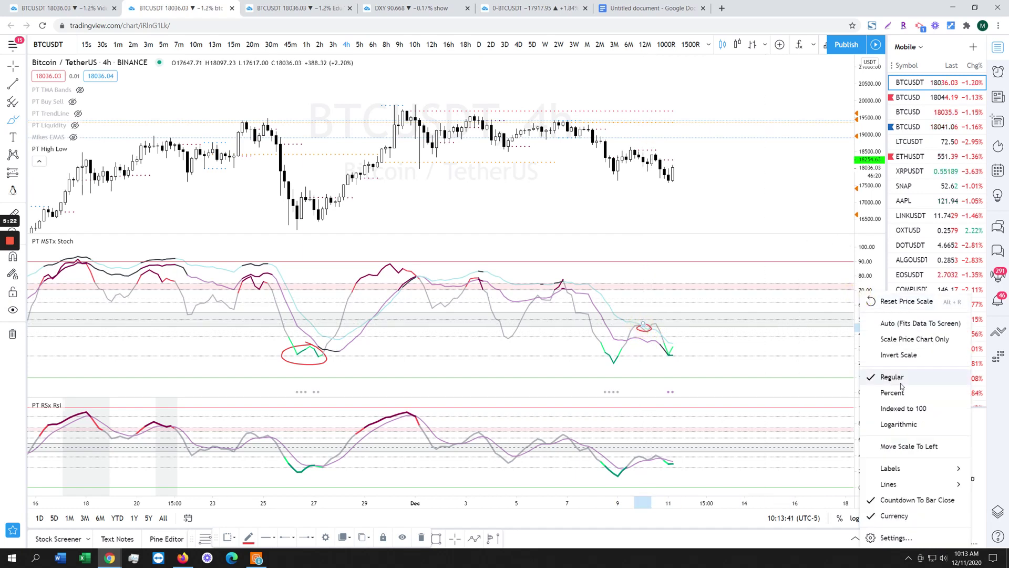
pyautogui.click(899, 355)
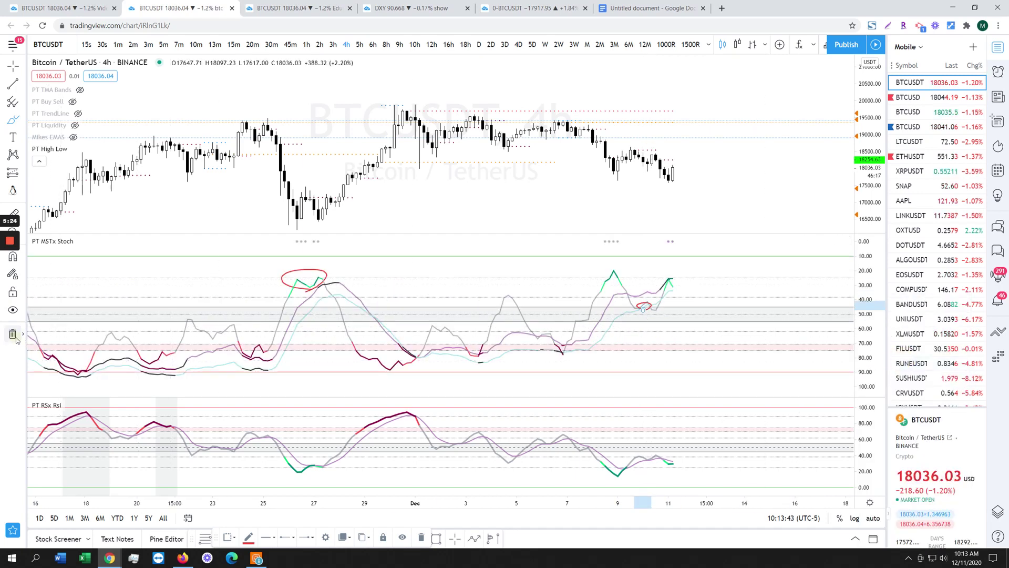
# - Replace the circles with one around the December 10 dip, and brush divergence strokes on price and stochastic plus a downward projection
pyautogui.moveTo(650, 297)
pyautogui.mouseDown()
pyautogui.moveTo(638, 308)
pyautogui.moveTo(646, 298)
pyautogui.mouseUp()
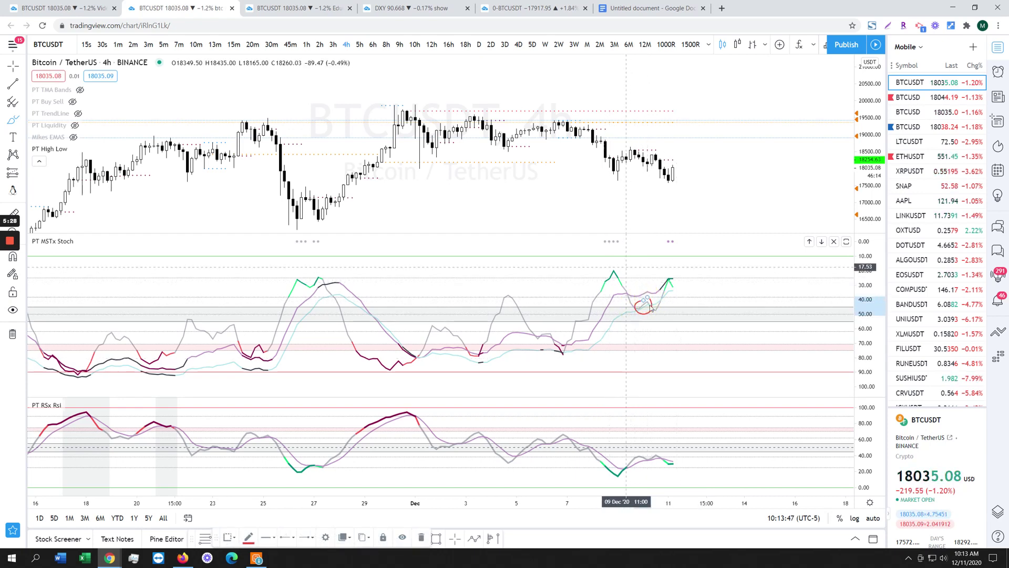
pyautogui.moveTo(608, 173); pyautogui.dragTo(681, 190)
pyautogui.moveTo(603, 267)
pyautogui.mouseDown()
pyautogui.moveTo(682, 274)
pyautogui.moveTo(694, 346)
pyautogui.mouseUp()
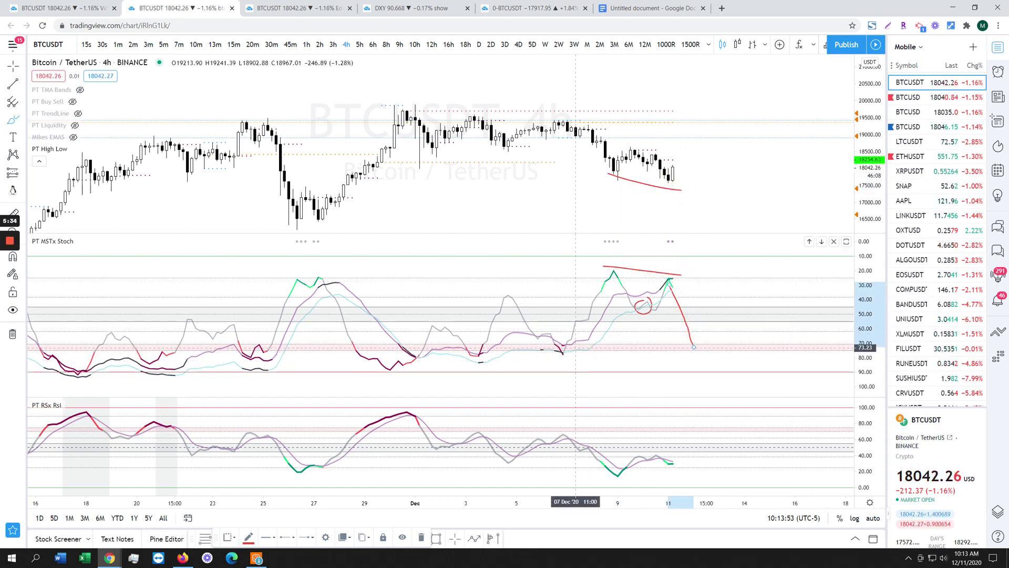
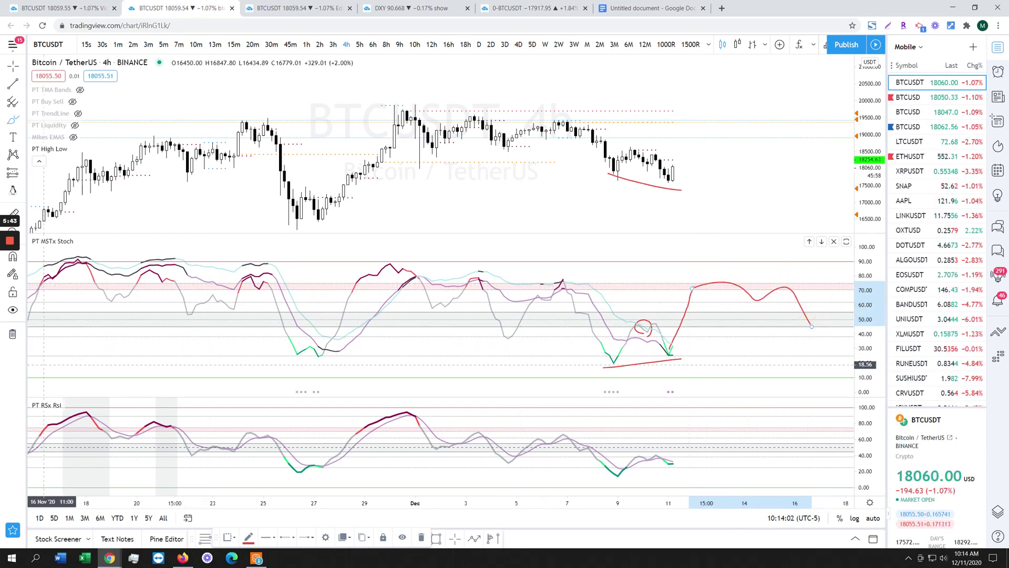
# - Remove all brush drawings from the 4h chart
pyautogui.click(13, 334)
pyautogui.click(53, 331)
pyautogui.scroll(1, 668, 200)
pyautogui.scroll(-1, 668, 200)
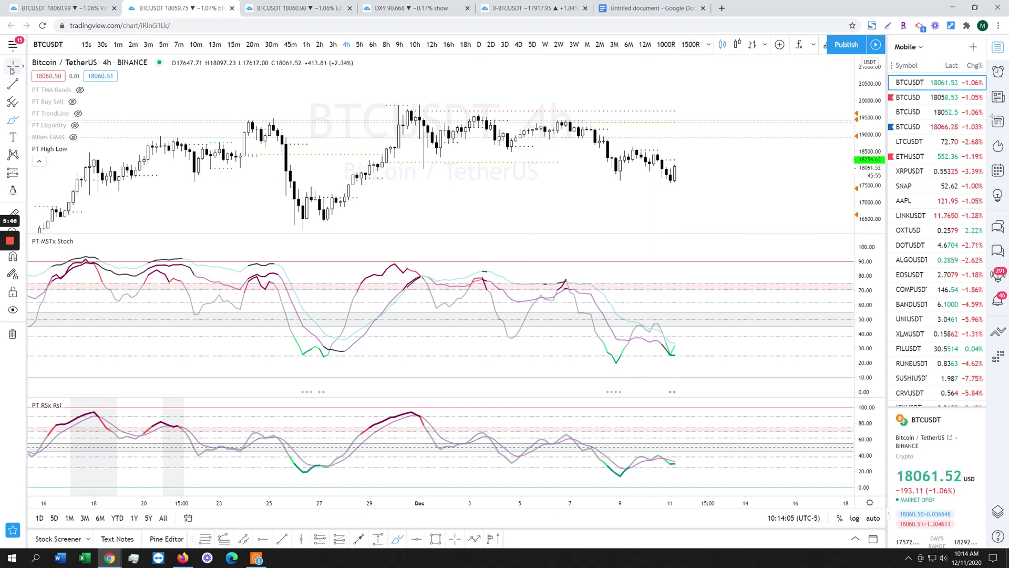
# - Switch the chart to the 12h timeframe and compress the price scale to show price and indicator history back to July
pyautogui.doubleClick(570, 211)
pyautogui.scroll(1, 691, 366)
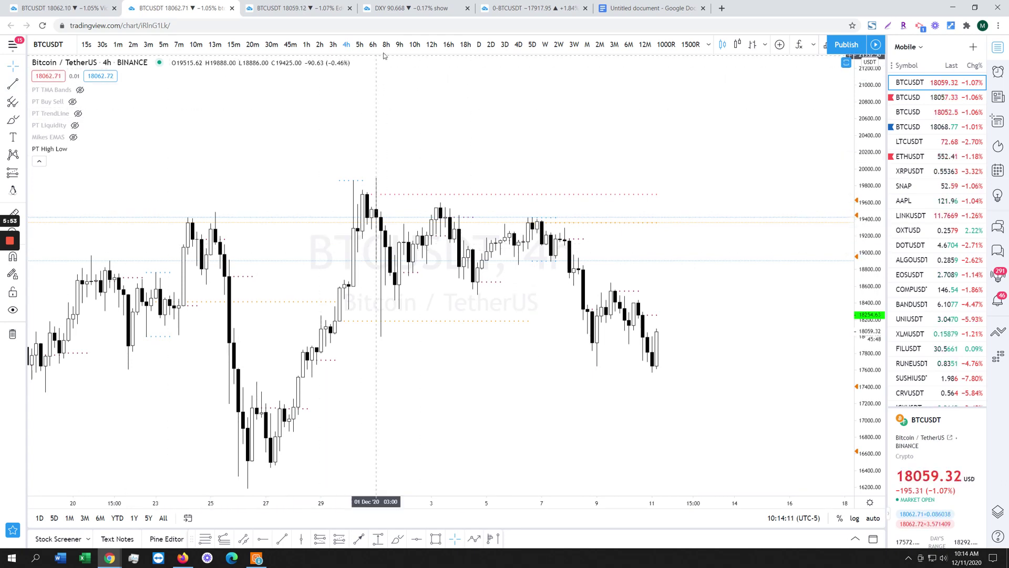
pyautogui.click(432, 45)
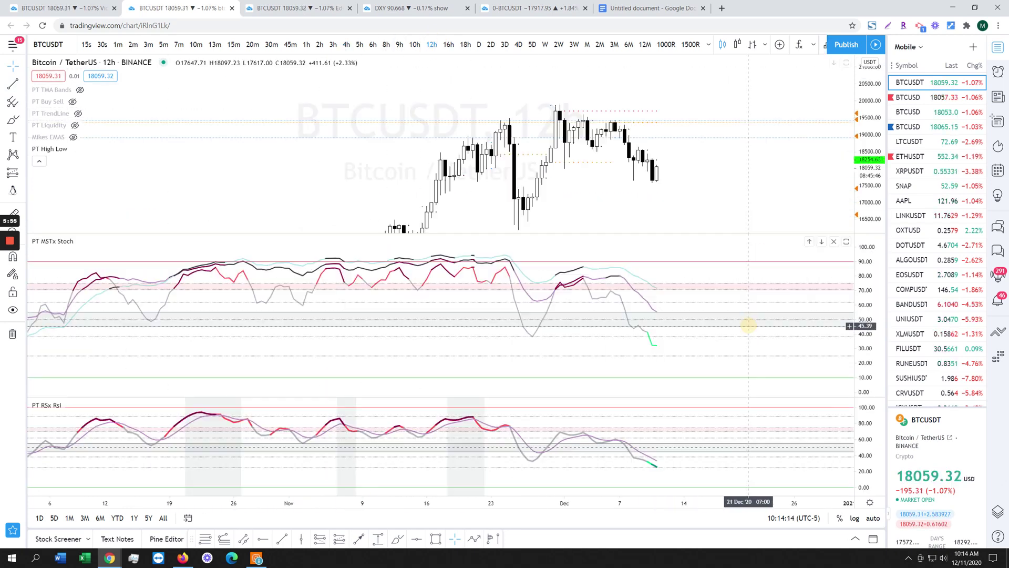
pyautogui.scroll(-4, 749, 326)
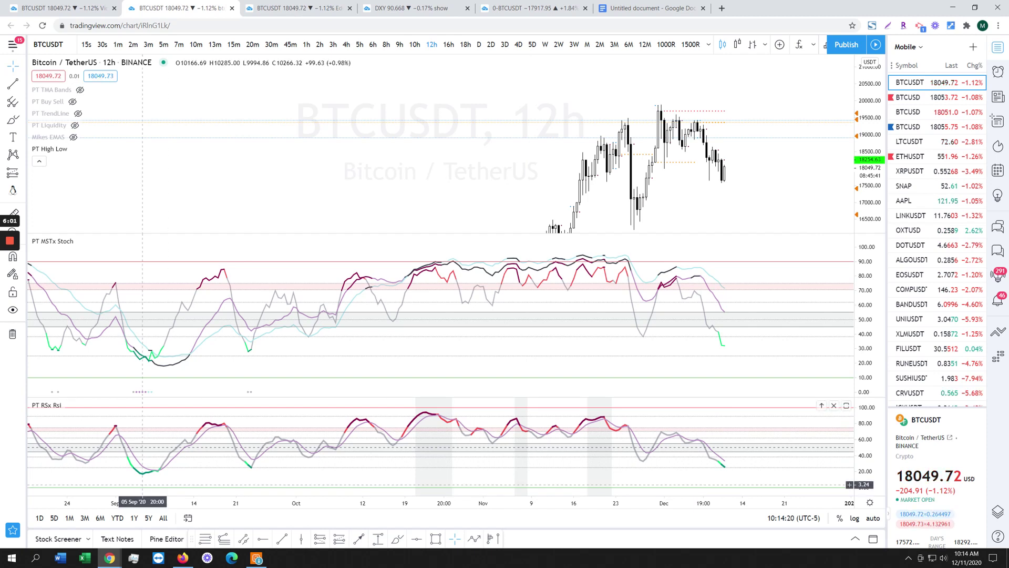
pyautogui.doubleClick(869, 179)
pyautogui.scroll(-3, 308, 174)
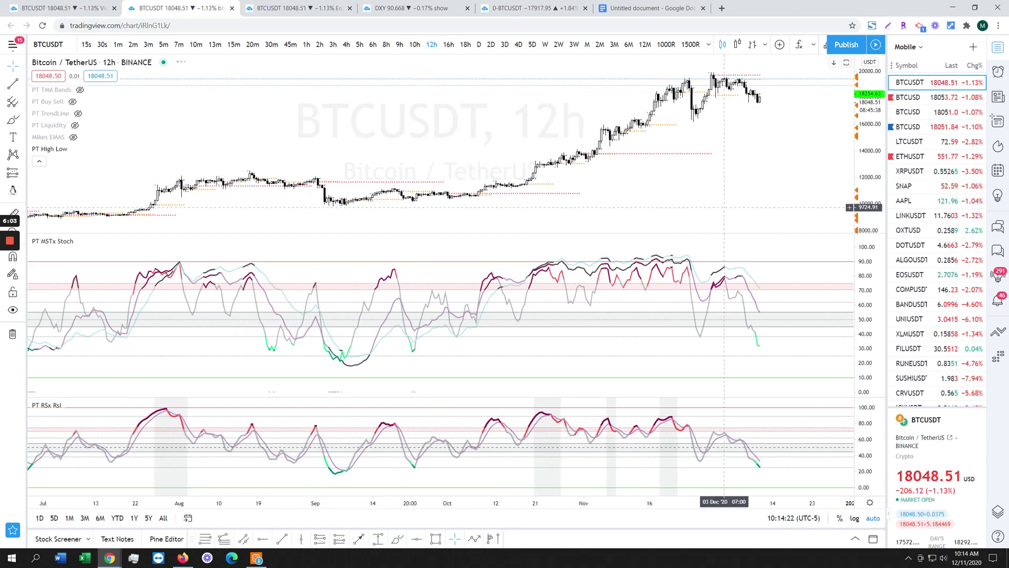
pyautogui.moveTo(866, 189); pyautogui.dragTo(865, 142)
pyautogui.scroll(-2, 732, 175)
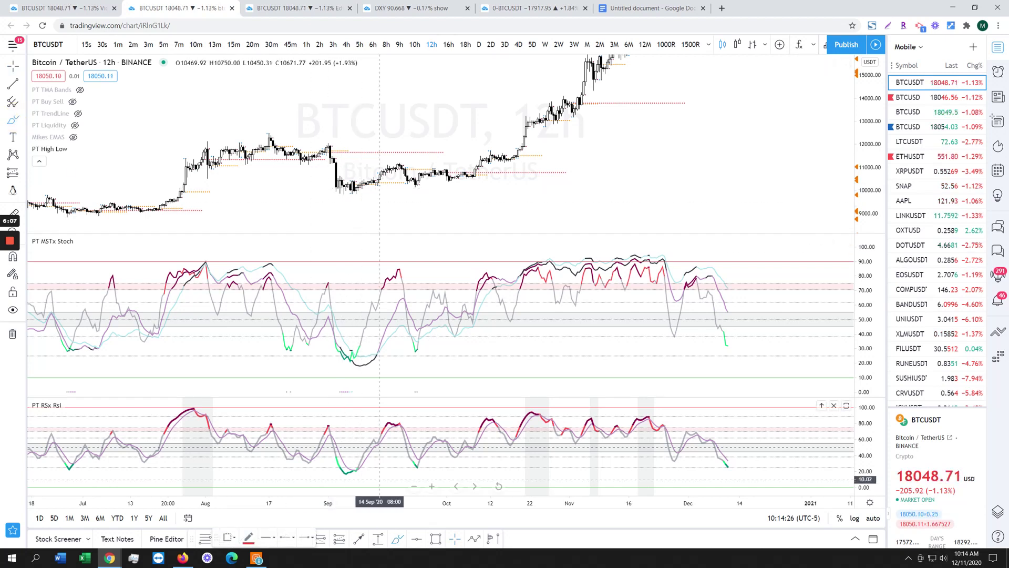
# - Brush circles around the early and late September lows on RSx Rsi, and join them with an arc
pyautogui.moveTo(366, 455)
pyautogui.mouseDown()
pyautogui.moveTo(362, 462)
pyautogui.moveTo(415, 462)
pyautogui.mouseUp()
pyautogui.moveTo(352, 469)
pyautogui.mouseDown()
pyautogui.moveTo(401, 421)
pyautogui.moveTo(416, 464)
pyautogui.mouseUp()
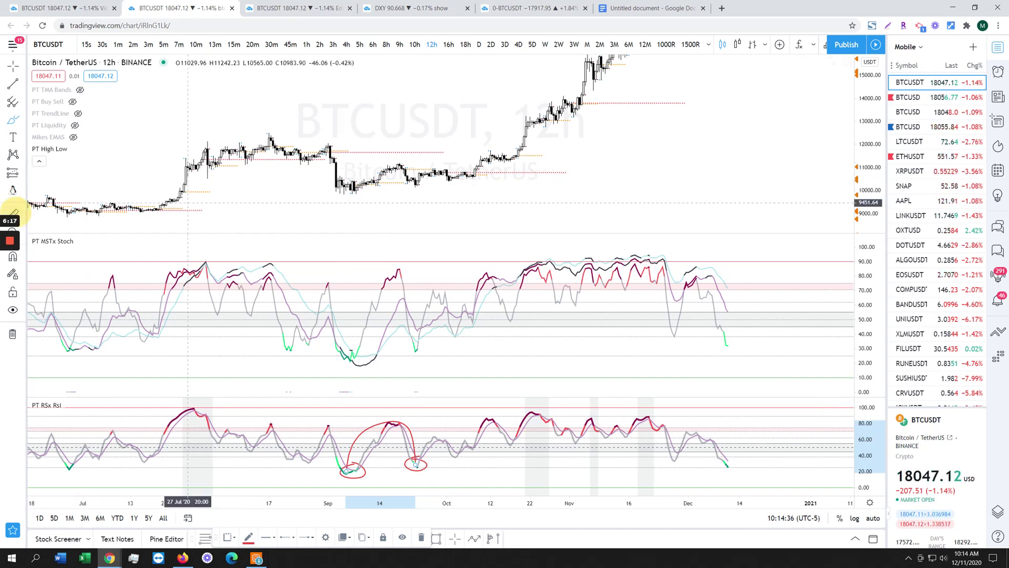
pyautogui.click(349, 187)
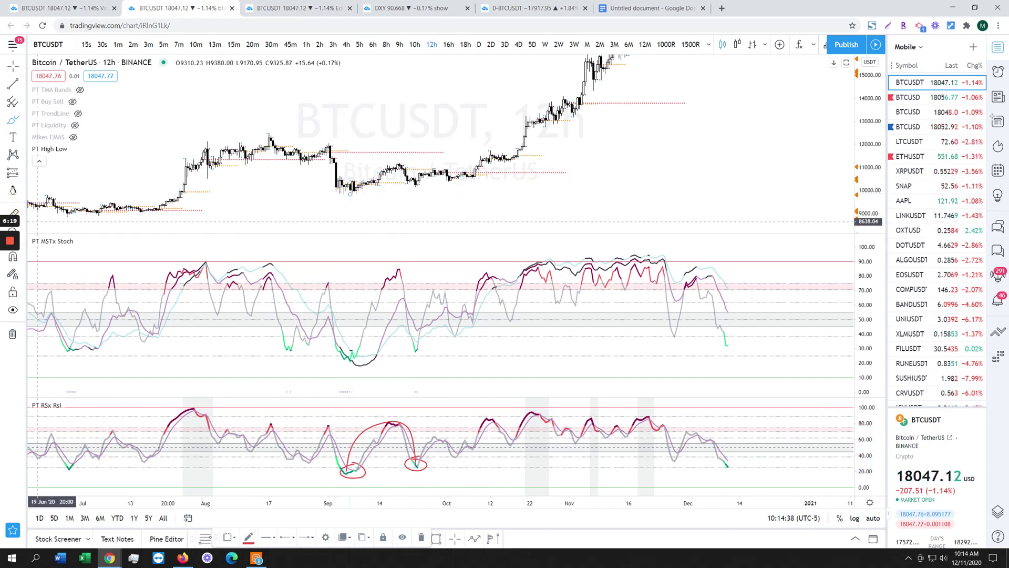
# - Measure the date range on price between the September 6 and September 23 lows
pyautogui.click(23, 174)
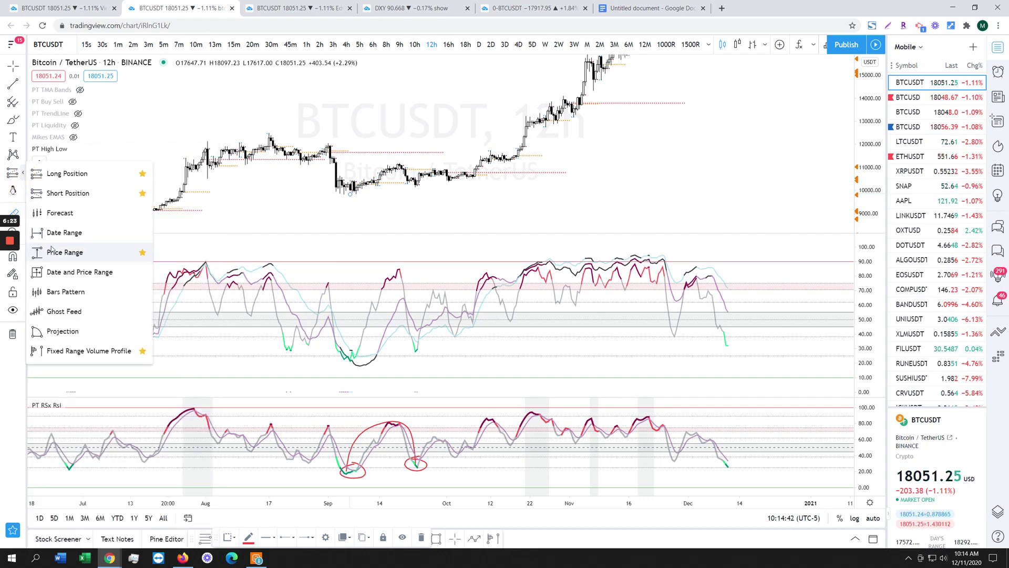
pyautogui.click(61, 233)
pyautogui.click(347, 194)
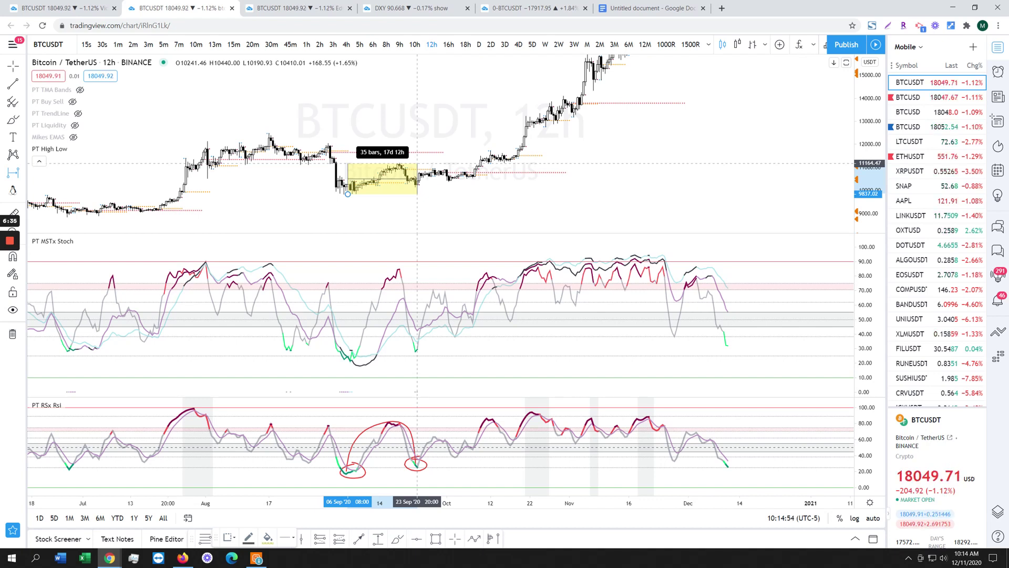
pyautogui.click(417, 163)
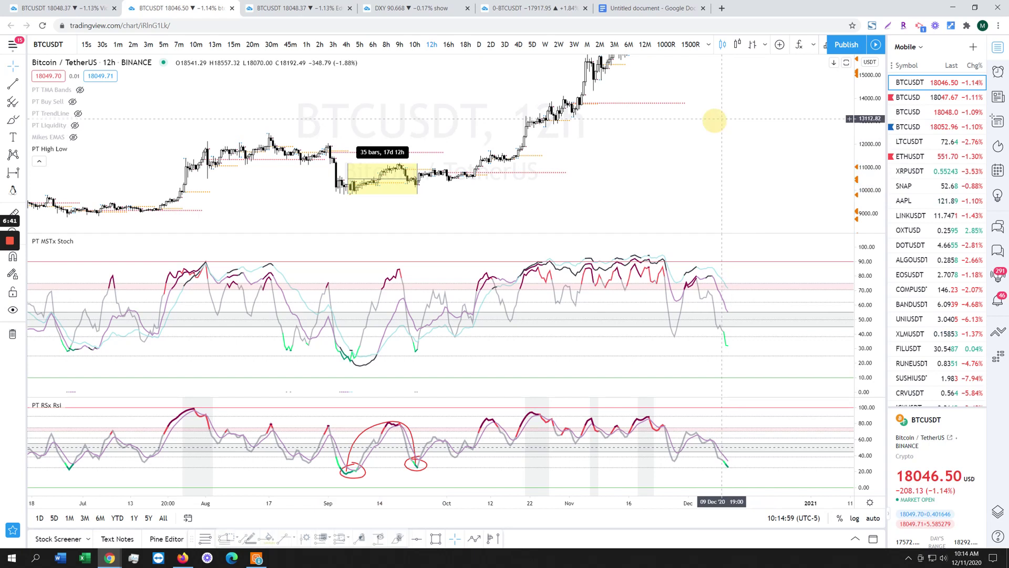
# - Remove the circles, arc and date range measurement from the 12h chart
pyautogui.moveTo(712, 117); pyautogui.dragTo(663, 159)
pyautogui.scroll(2, 663, 159)
pyautogui.moveTo(719, 105); pyautogui.dragTo(724, 167)
pyautogui.scroll(1, 724, 166)
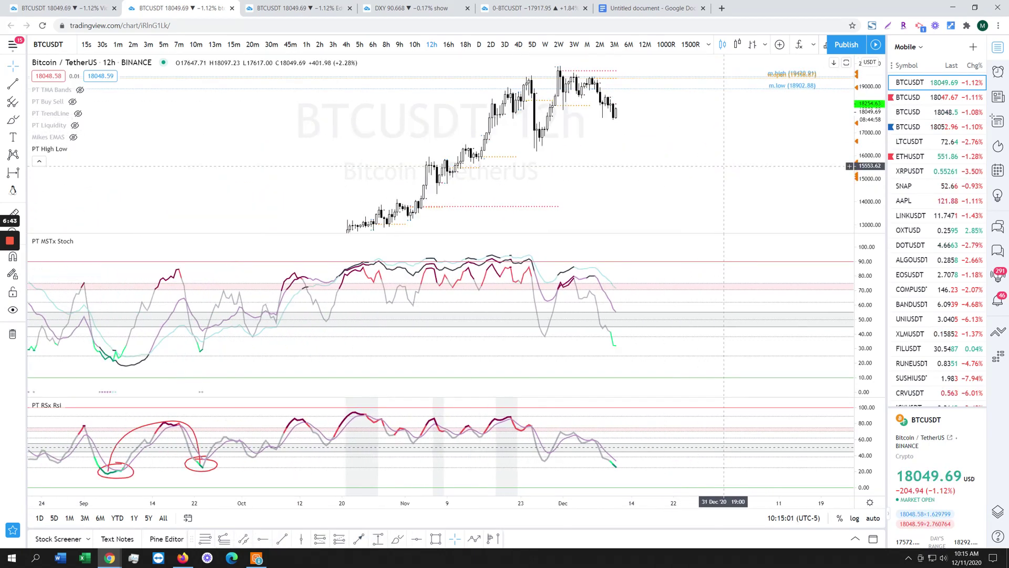
pyautogui.moveTo(736, 129); pyautogui.dragTo(697, 150)
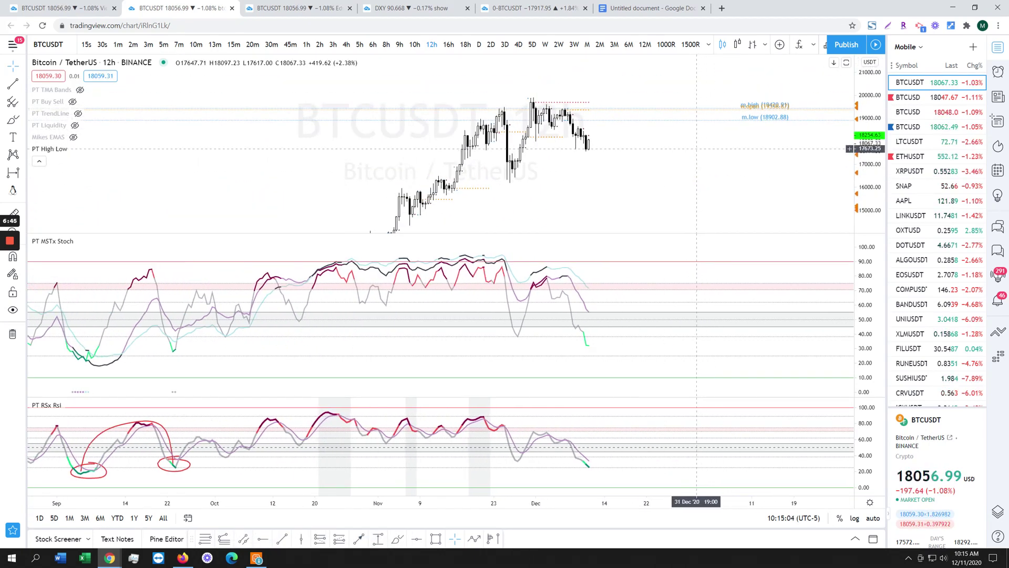
pyautogui.click(13, 334)
pyautogui.click(53, 332)
# - Switch the chart to the daily timeframe and maximize the price pane
pyautogui.click(479, 45)
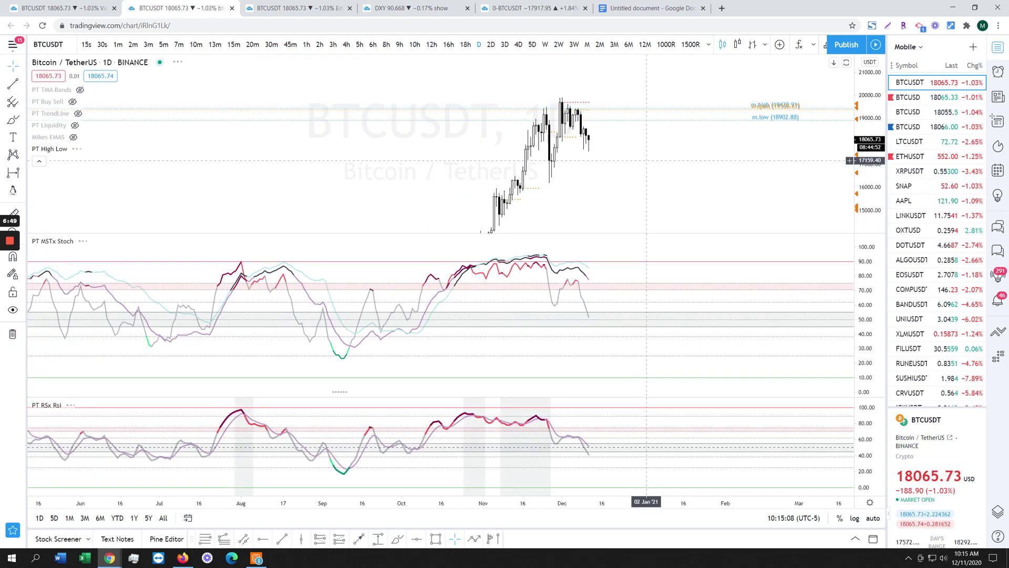
pyautogui.scroll(1, 646, 161)
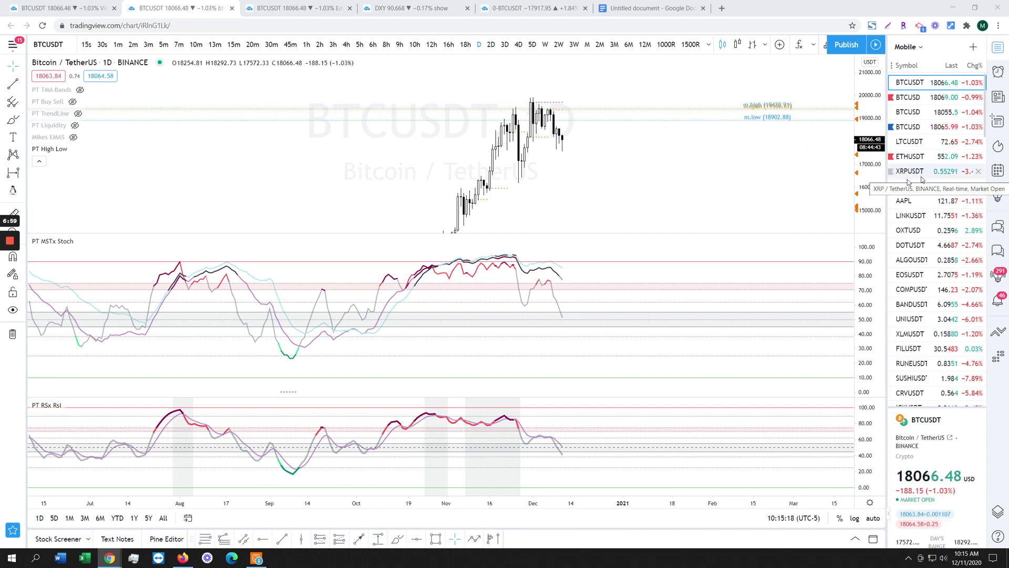
pyautogui.doubleClick(615, 177)
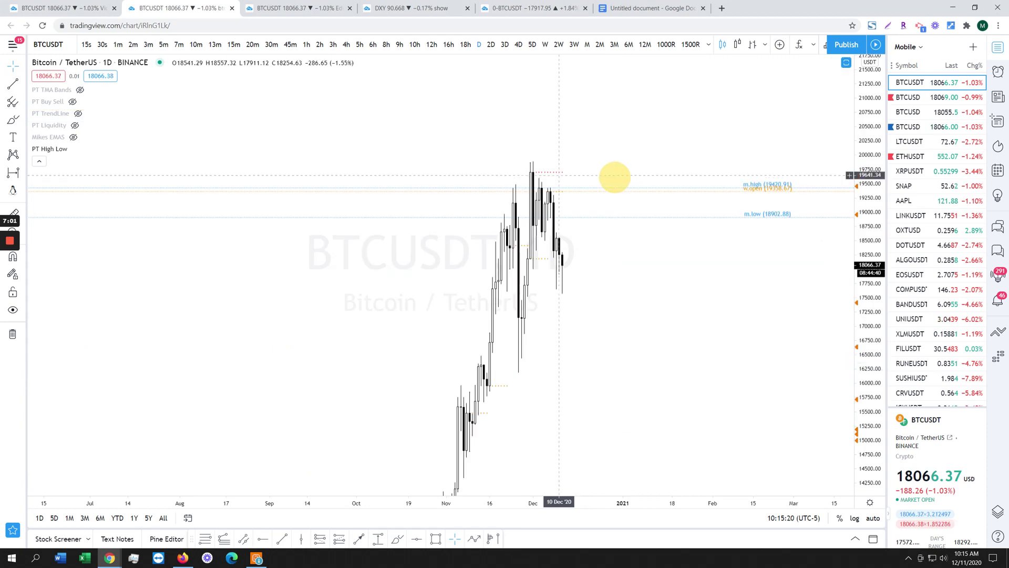
# - Step through the lower timeframes and set the chart to 2h
pyautogui.click(271, 44)
pyautogui.click(288, 45)
pyautogui.click(319, 44)
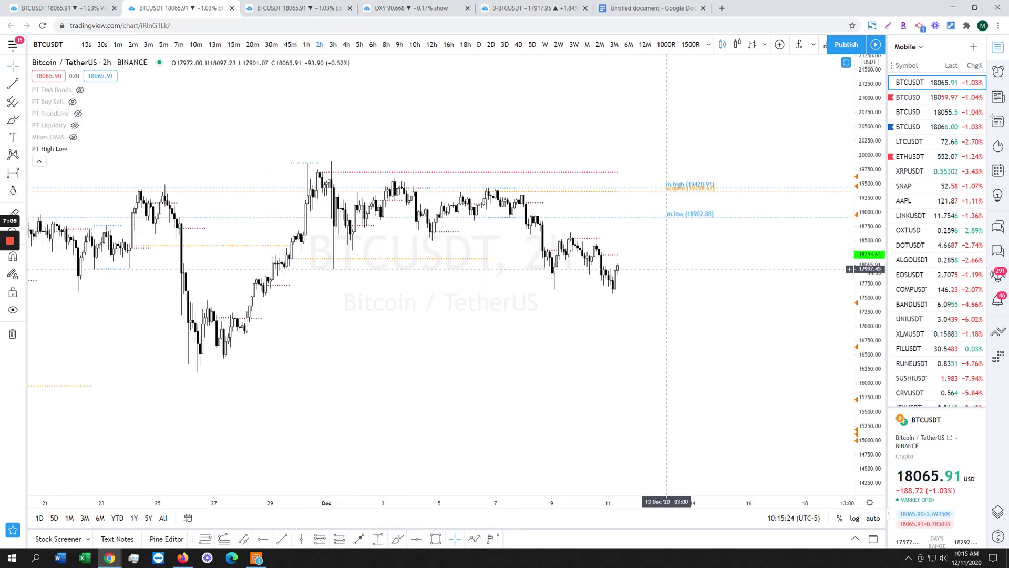
# - Draw a descending trend line beneath the December 8 to 11 lows, from about 17,954 to 17,566
pyautogui.scroll(2, 666, 269)
pyautogui.moveTo(870, 322); pyautogui.dragTo(863, 180)
pyautogui.moveTo(457, 221); pyautogui.dragTo(449, 263)
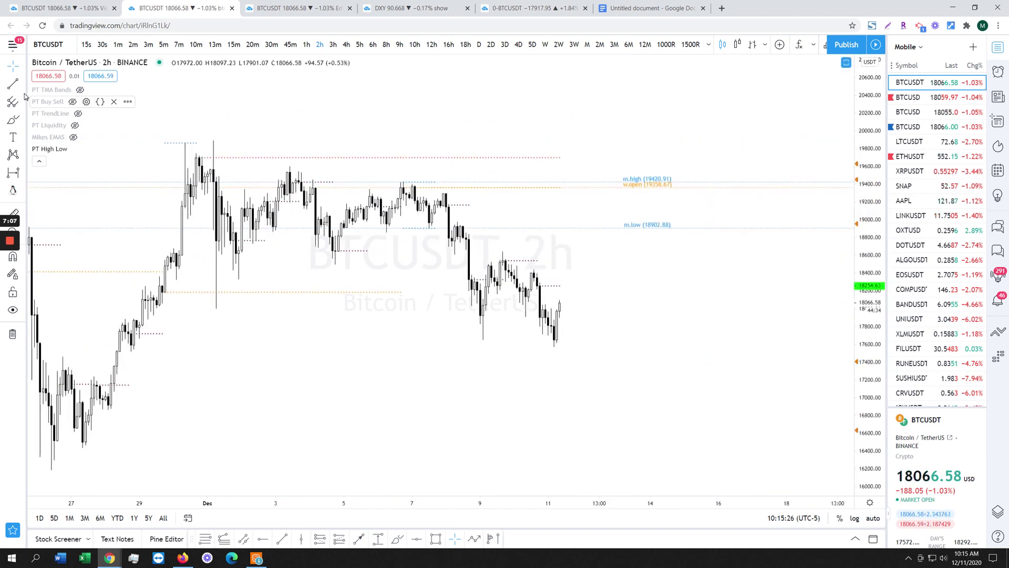
pyautogui.click(474, 313)
pyautogui.click(571, 347)
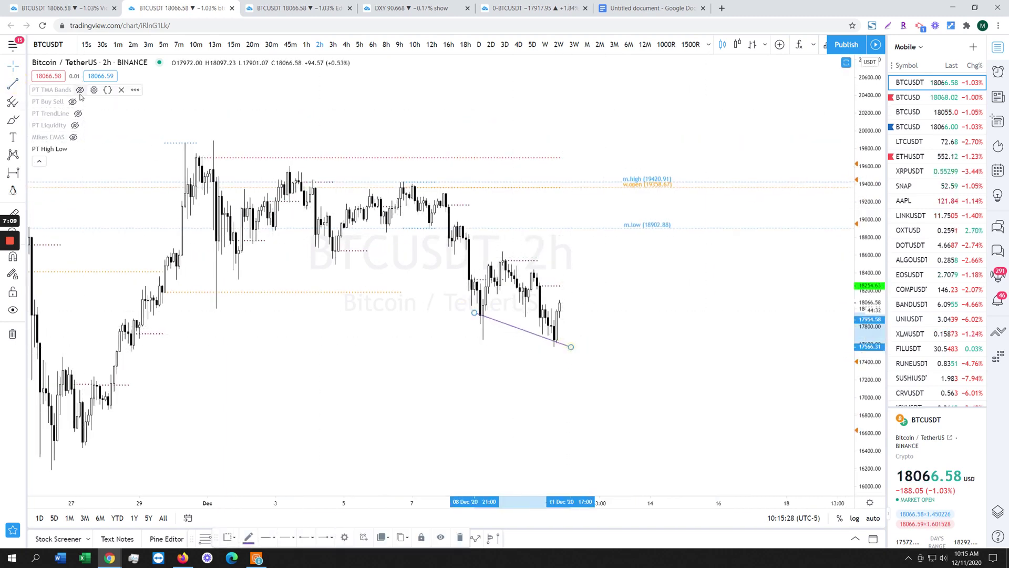
# - Draw a descending trend line along the December 9 to 11 highs, and raise its starting point slightly
pyautogui.click(13, 84)
pyautogui.click(497, 250)
pyautogui.click(585, 316)
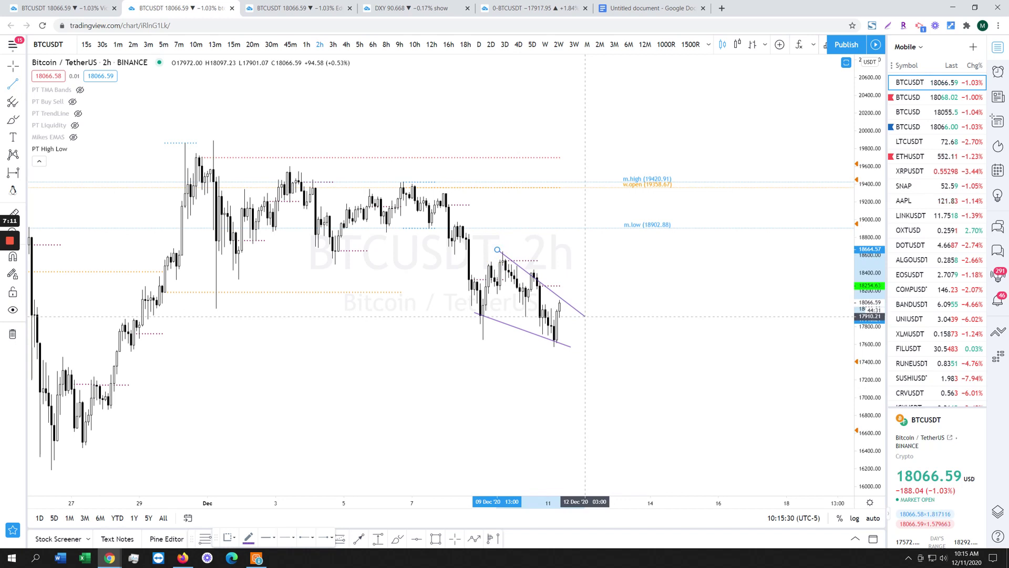
pyautogui.moveTo(498, 250); pyautogui.dragTo(500, 244)
pyautogui.click(649, 324)
pyautogui.click(585, 316)
# - Draw a rectangle over the m.low level above the two trend lines, and extend its start back to December 7
pyautogui.click(19, 120)
pyautogui.click(61, 179)
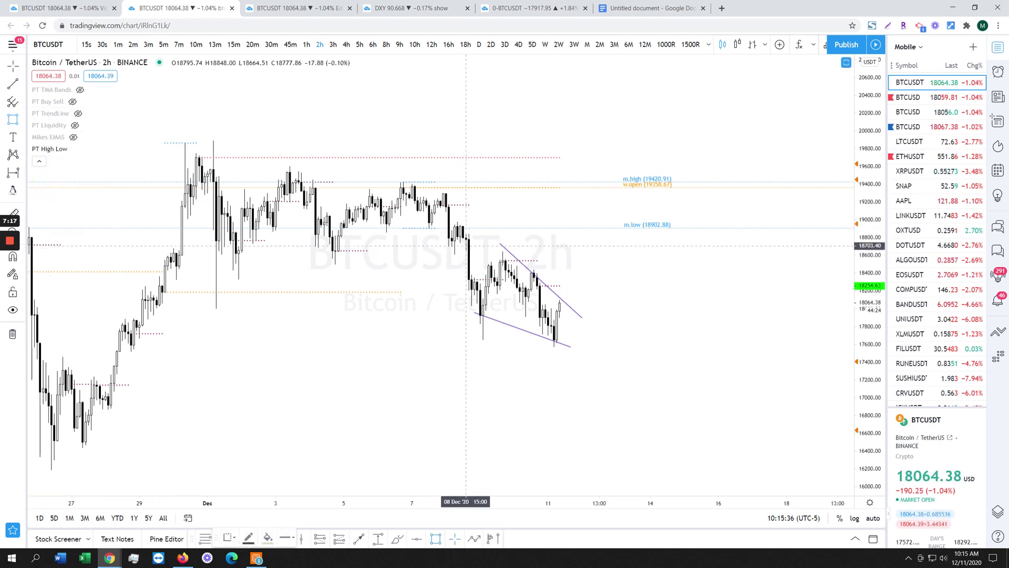
pyautogui.click(458, 239)
pyautogui.click(683, 224)
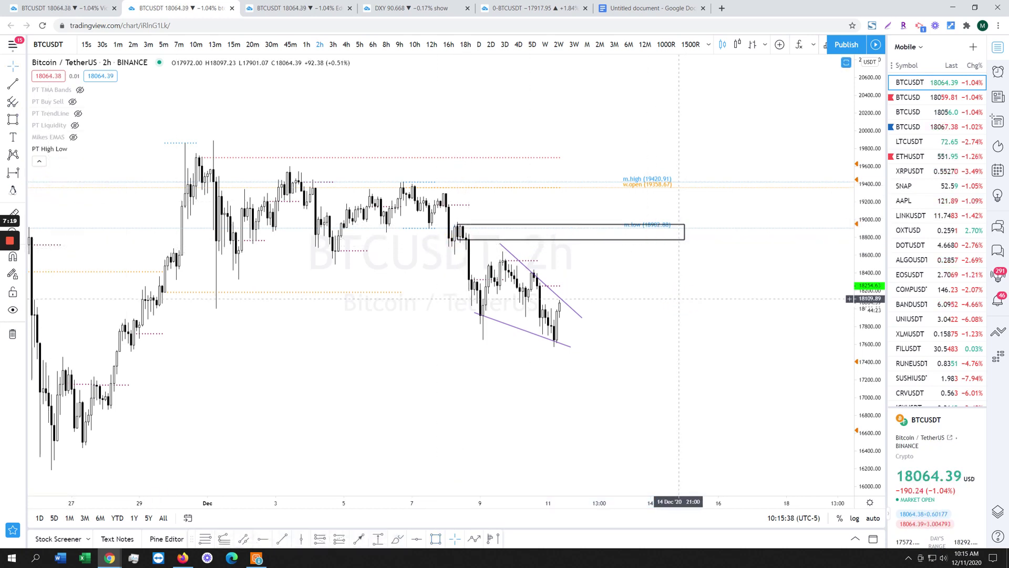
pyautogui.moveTo(457, 235); pyautogui.dragTo(417, 226)
# - Restore the indicator panes below the price chart and enable Swing Toggle in the PT MSTx Stoch inputs
pyautogui.doubleClick(757, 352)
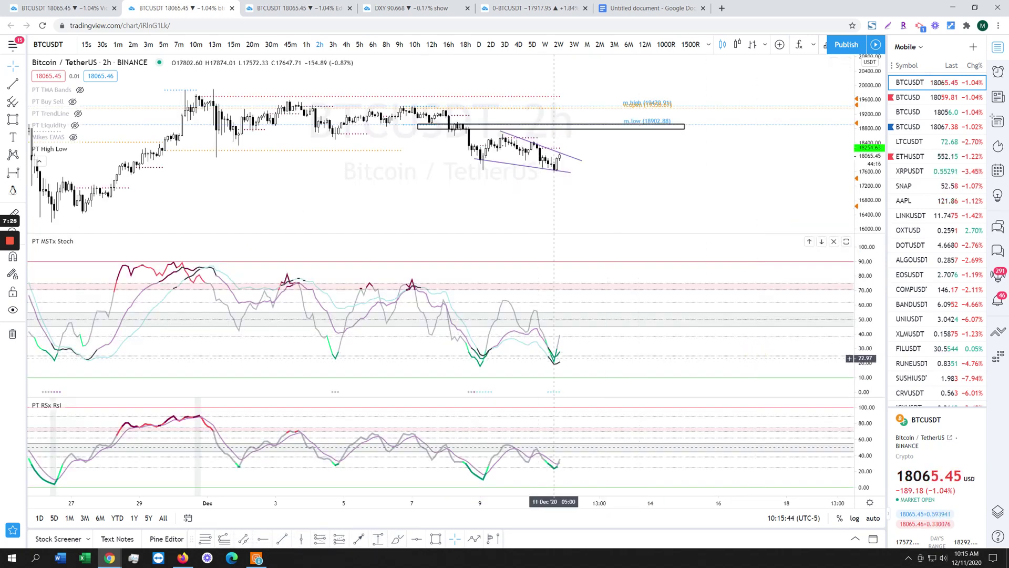
pyautogui.scroll(5, 565, 358)
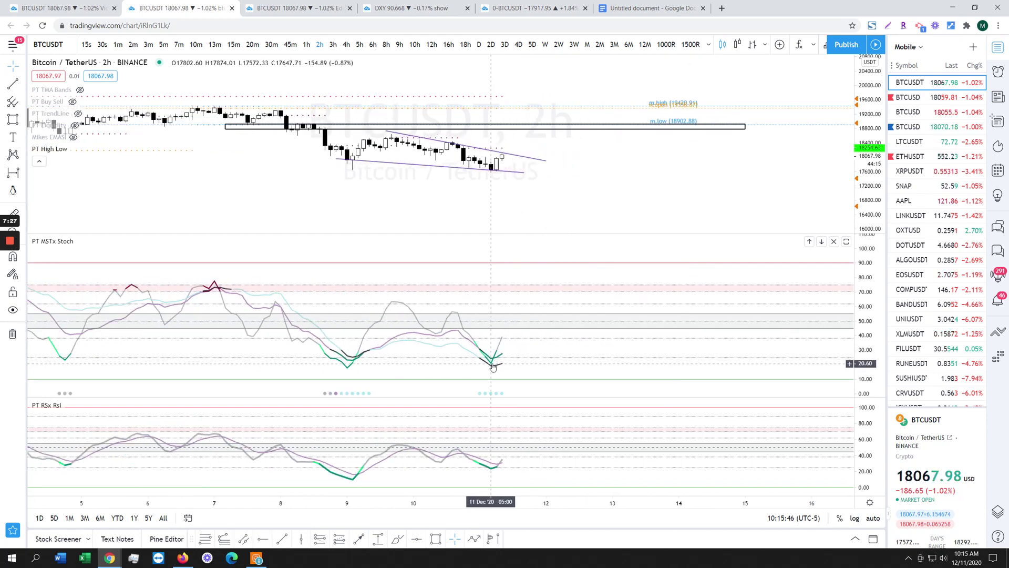
pyautogui.scroll(-5, 485, 363)
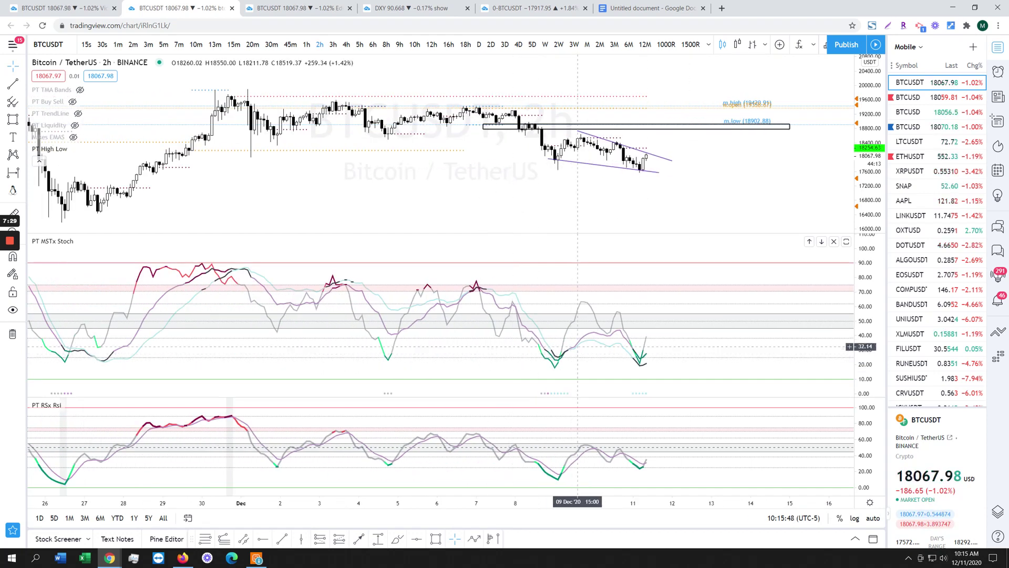
pyautogui.doubleClick(578, 347)
pyautogui.doubleClick(552, 318)
pyautogui.doubleClick(578, 314)
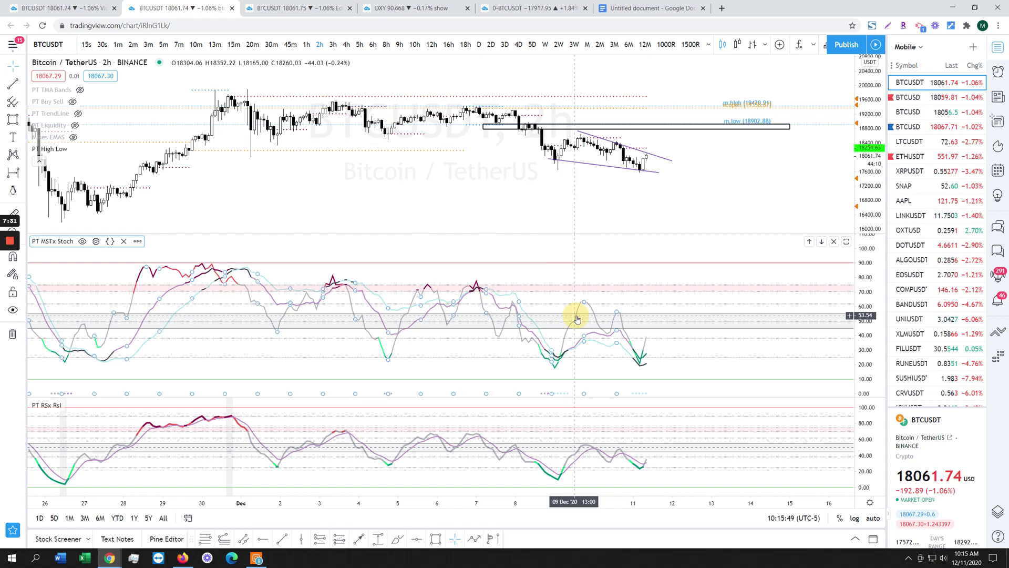
pyautogui.click(412, 85)
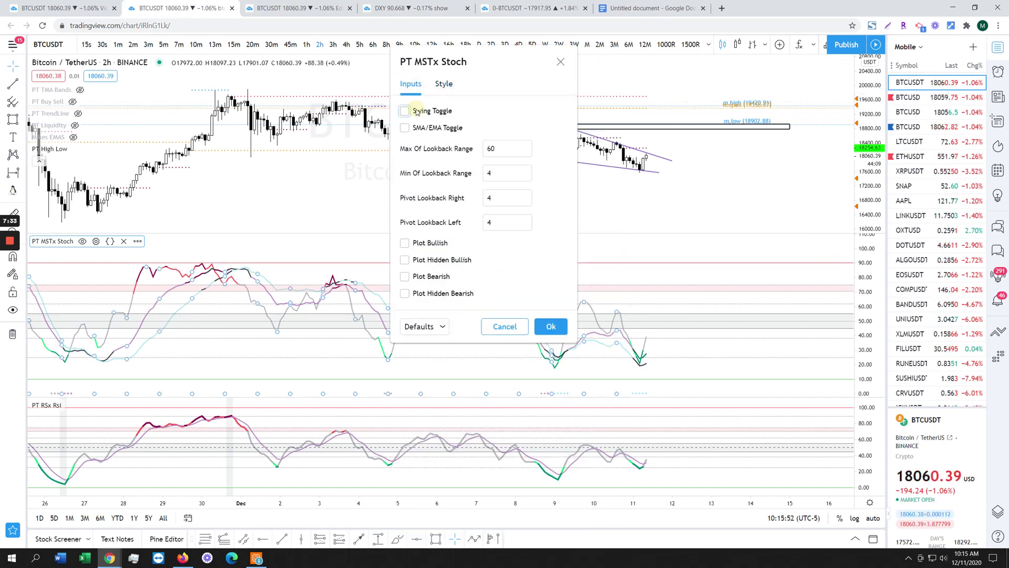
pyautogui.click(566, 327)
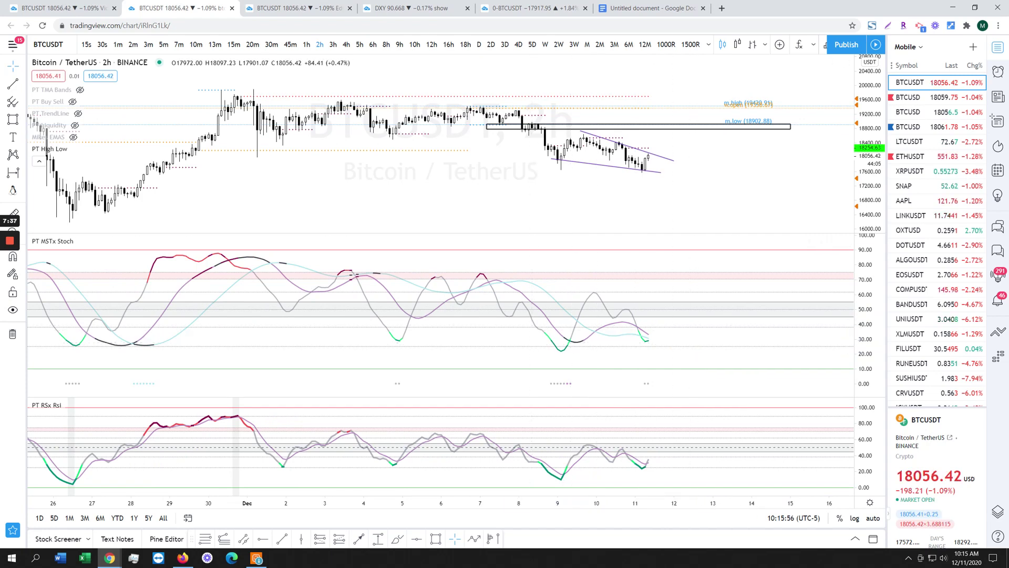
# - Brush circles around the December 9, 11 and 5 lows on MSTx Stoch, and undo them
pyautogui.click(24, 120)
pyautogui.click(39, 123)
pyautogui.moveTo(574, 344)
pyautogui.mouseDown()
pyautogui.moveTo(550, 342)
pyautogui.moveTo(562, 339)
pyautogui.mouseUp()
pyautogui.moveTo(641, 336); pyautogui.dragTo(648, 336)
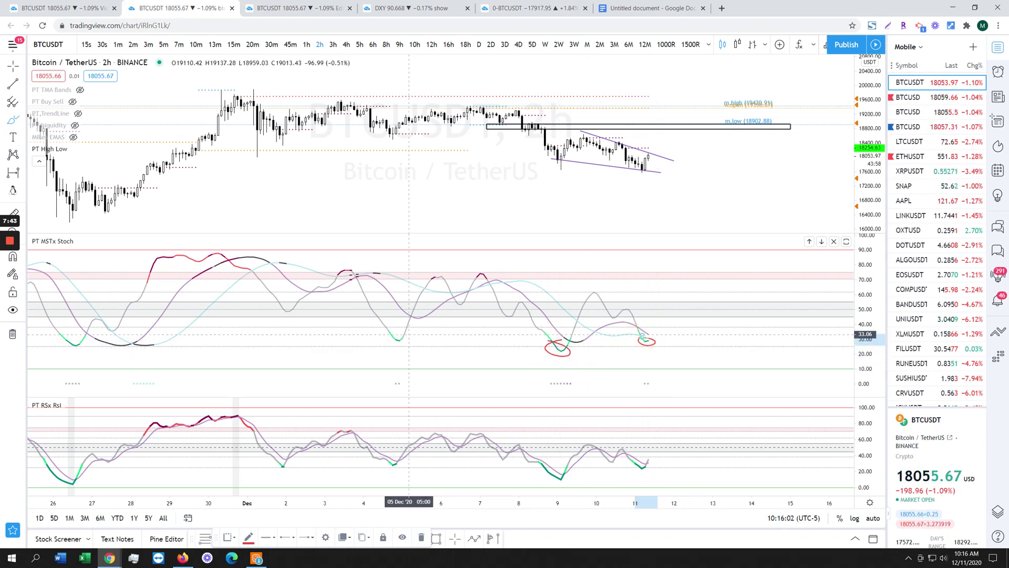
pyautogui.moveTo(394, 333); pyautogui.dragTo(400, 337)
pyautogui.hotkey('ctrl', 'z')
pyautogui.hotkey('ctrl', 'z')
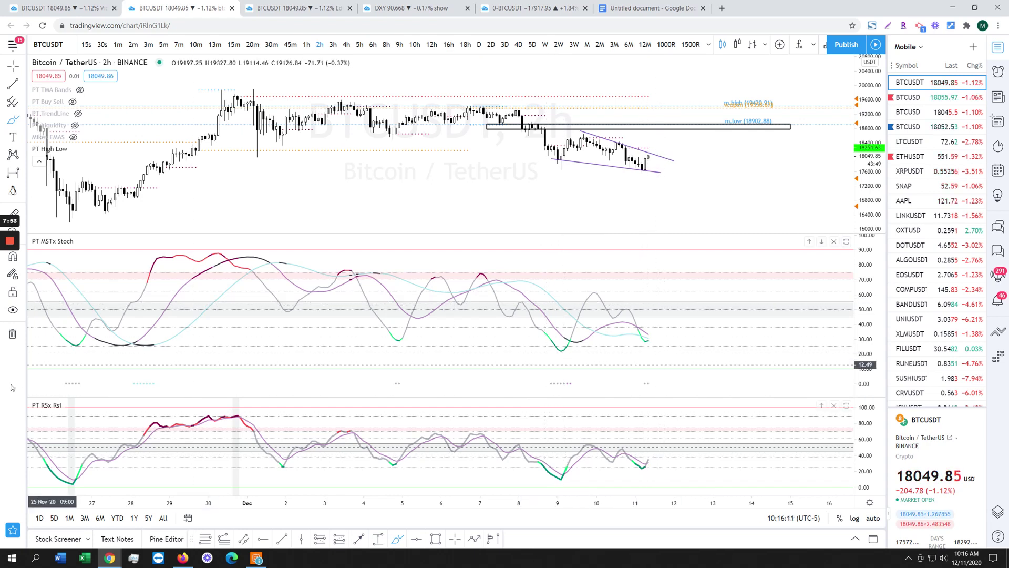
# - Enable Swing Toggle in the PT RSx Rsi inputs
pyautogui.click(84, 405)
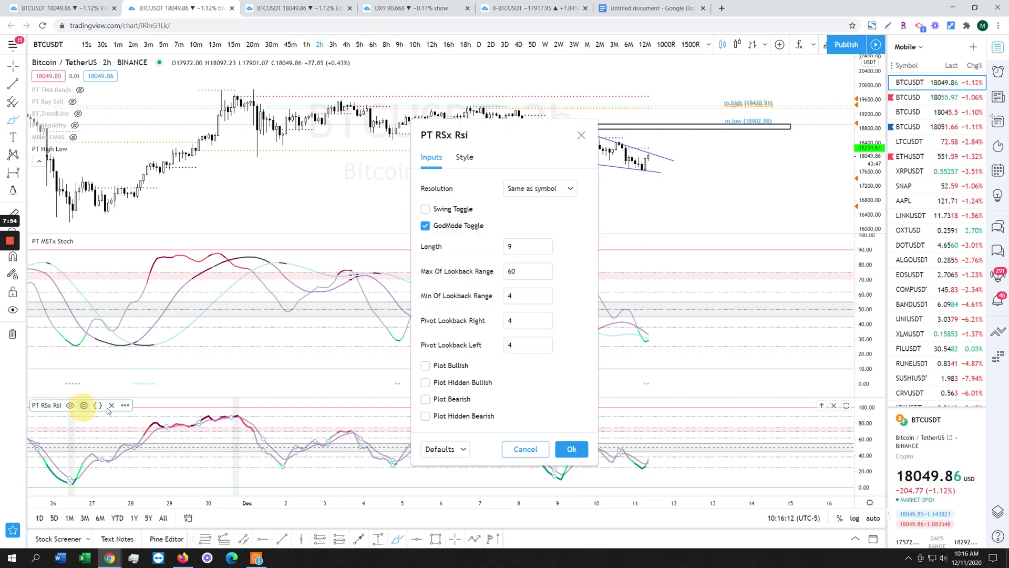
pyautogui.click(441, 215)
pyautogui.click(571, 449)
# - Stretch the PT RSx Rsi vertical scale and brush circles around the November 27, December 9 and December 11 lows
pyautogui.moveTo(863, 404); pyautogui.dragTo(863, 366)
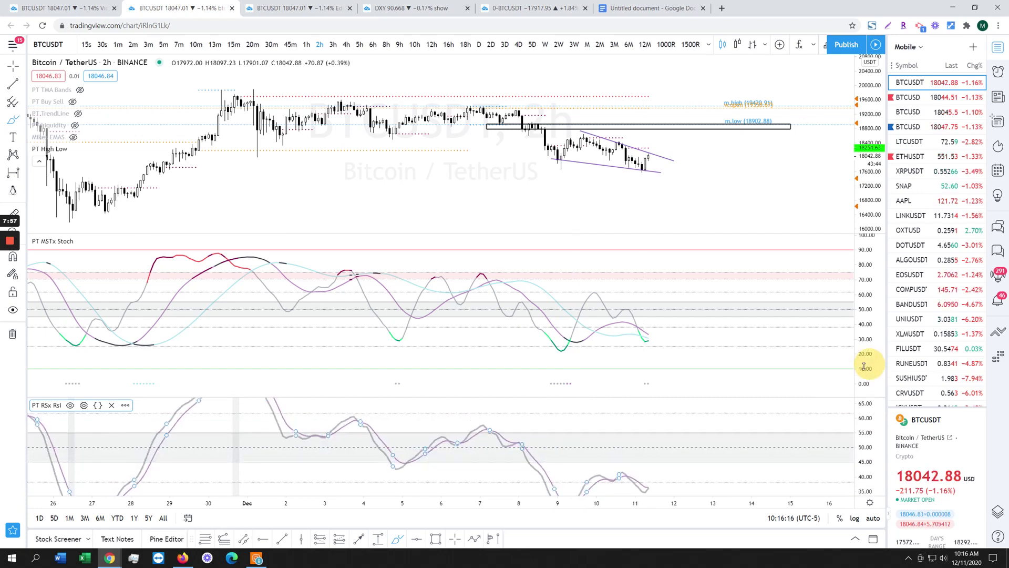
pyautogui.scroll(-2, 716, 366)
pyautogui.click(12, 67)
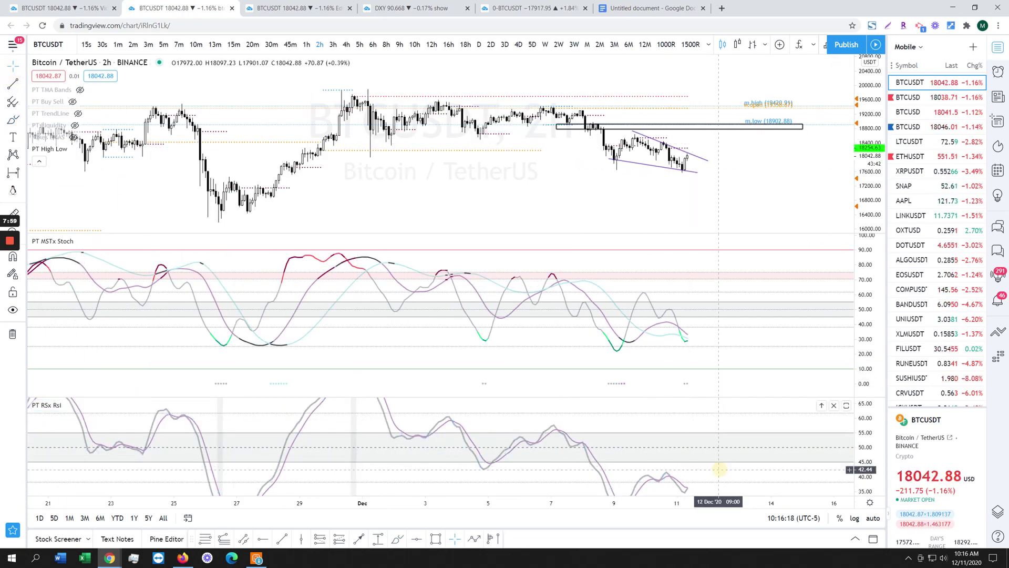
pyautogui.moveTo(717, 460); pyautogui.dragTo(712, 430)
pyautogui.moveTo(860, 445); pyautogui.dragTo(857, 464)
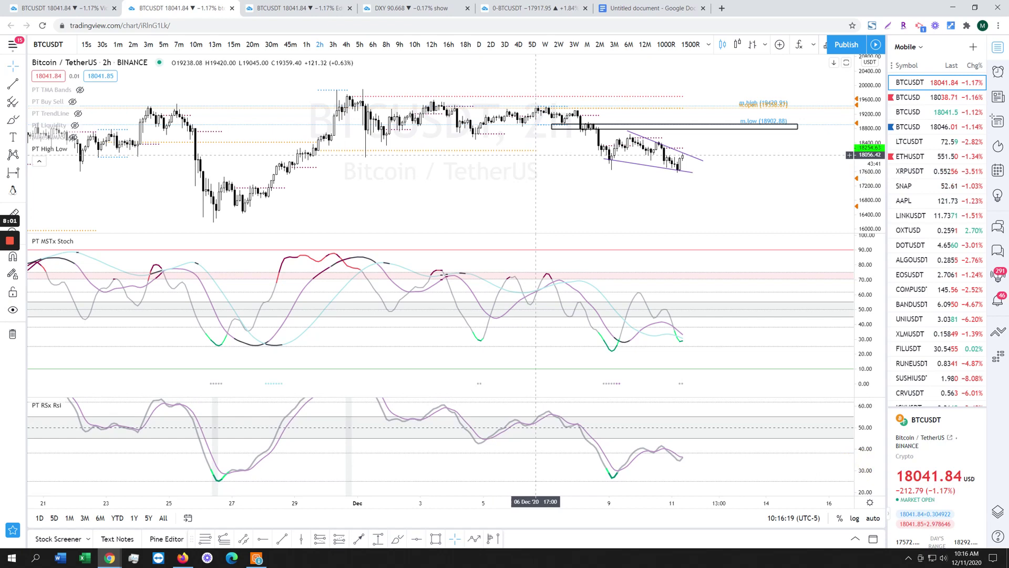
pyautogui.click(16, 120)
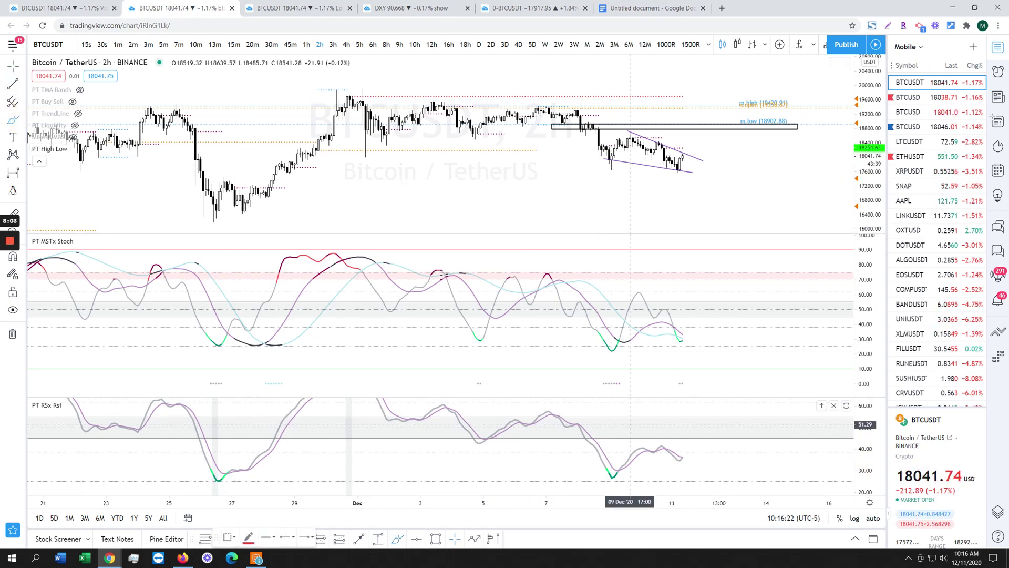
pyautogui.moveTo(627, 466)
pyautogui.mouseDown()
pyautogui.moveTo(615, 475)
pyautogui.moveTo(620, 464)
pyautogui.moveTo(695, 445)
pyautogui.moveTo(663, 446)
pyautogui.mouseUp()
pyautogui.moveTo(233, 464)
pyautogui.mouseDown()
pyautogui.moveTo(216, 475)
pyautogui.moveTo(252, 465)
pyautogui.moveTo(234, 462)
pyautogui.mouseUp()
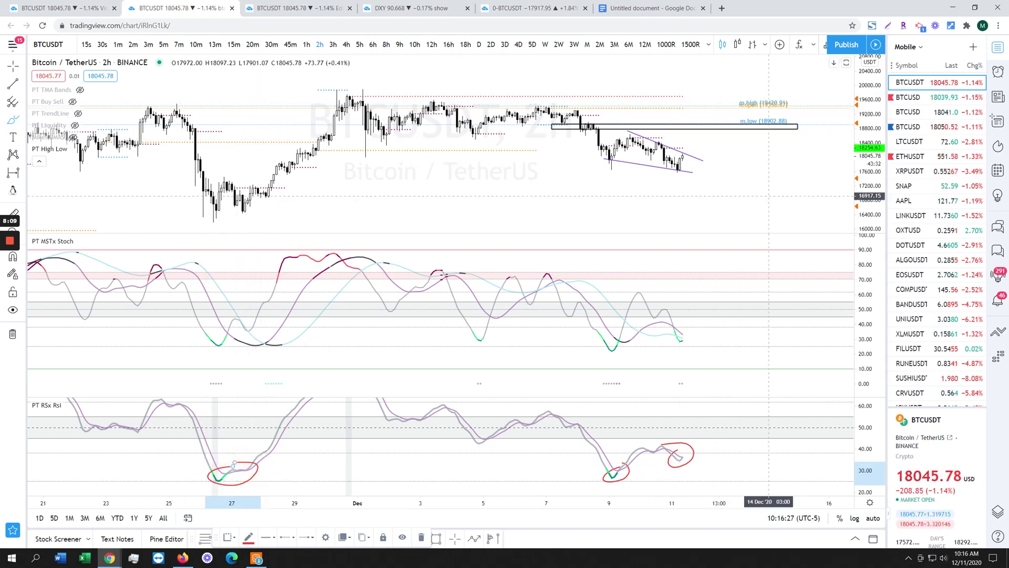
pyautogui.moveTo(862, 476); pyautogui.dragTo(861, 465)
pyautogui.scroll(-1, 861, 464)
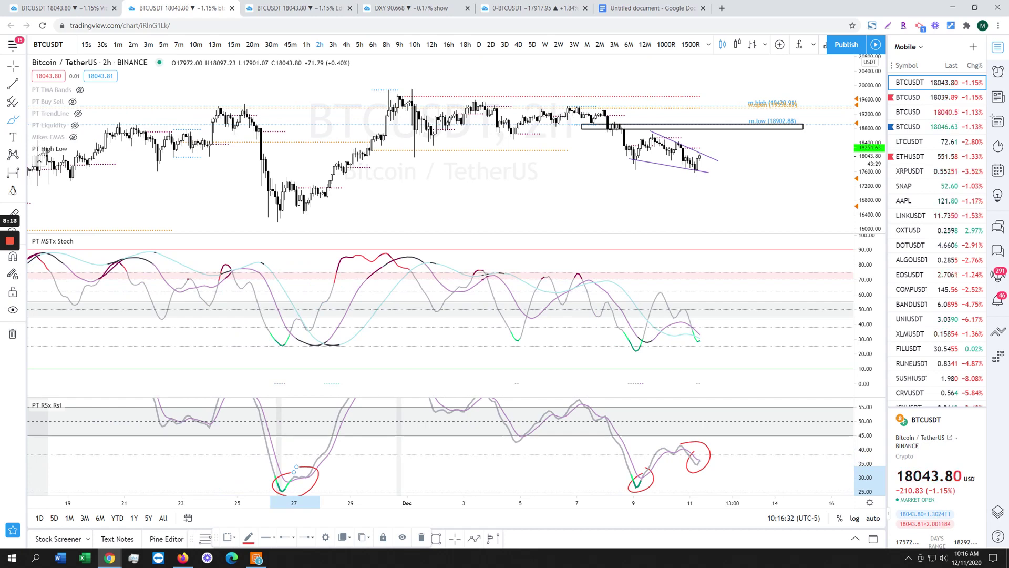
# - Switch Swing Toggle off and back on in the PT RSx Rsi inputs
pyautogui.click(84, 405)
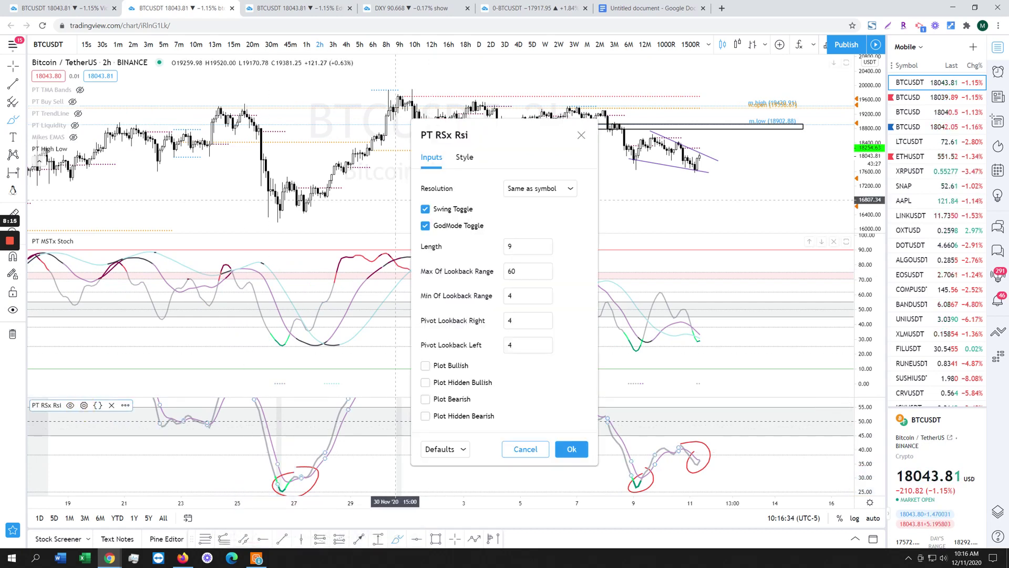
pyautogui.click(424, 209)
pyautogui.click(424, 209)
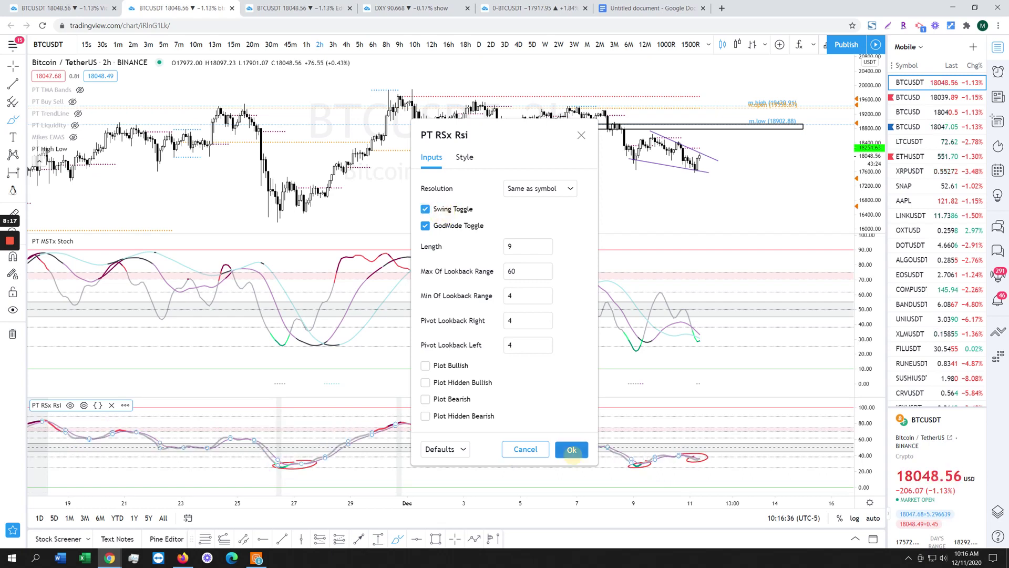
pyautogui.click(572, 456)
# - Delete the stray brush stroke and the circles around the lows from the PT RSx Rsi pane
pyautogui.scroll(-1, 556, 456)
pyautogui.moveTo(849, 464); pyautogui.dragTo(834, 429)
pyautogui.scroll(-2, 760, 452)
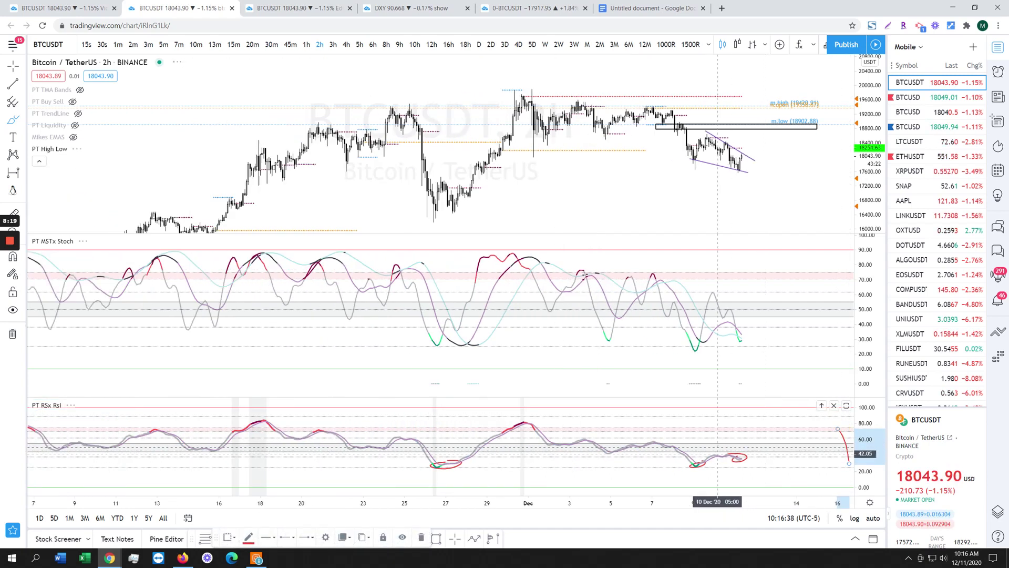
pyautogui.click(13, 66)
pyautogui.scroll(-1, 452, 342)
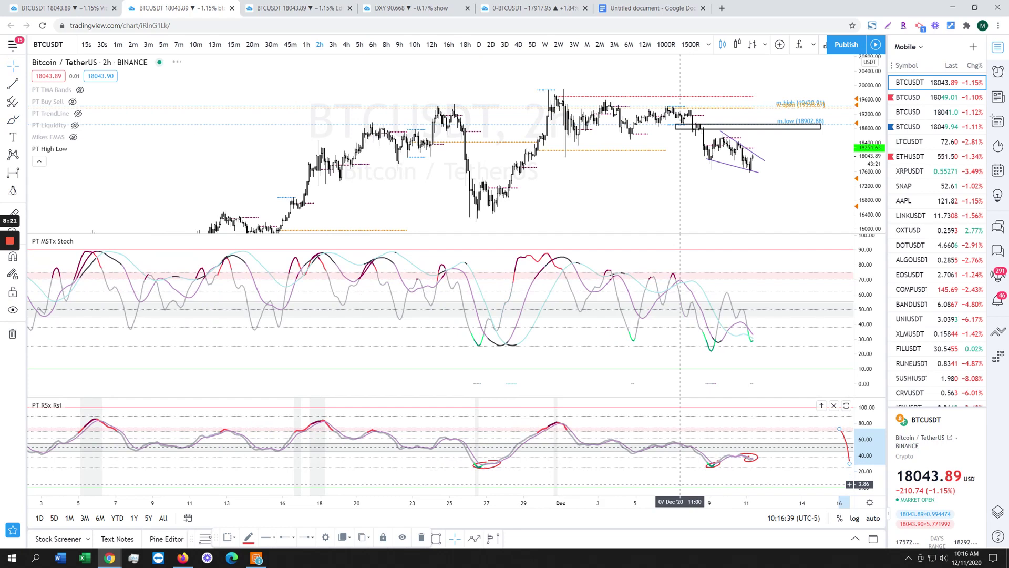
pyautogui.moveTo(773, 471); pyautogui.dragTo(632, 465)
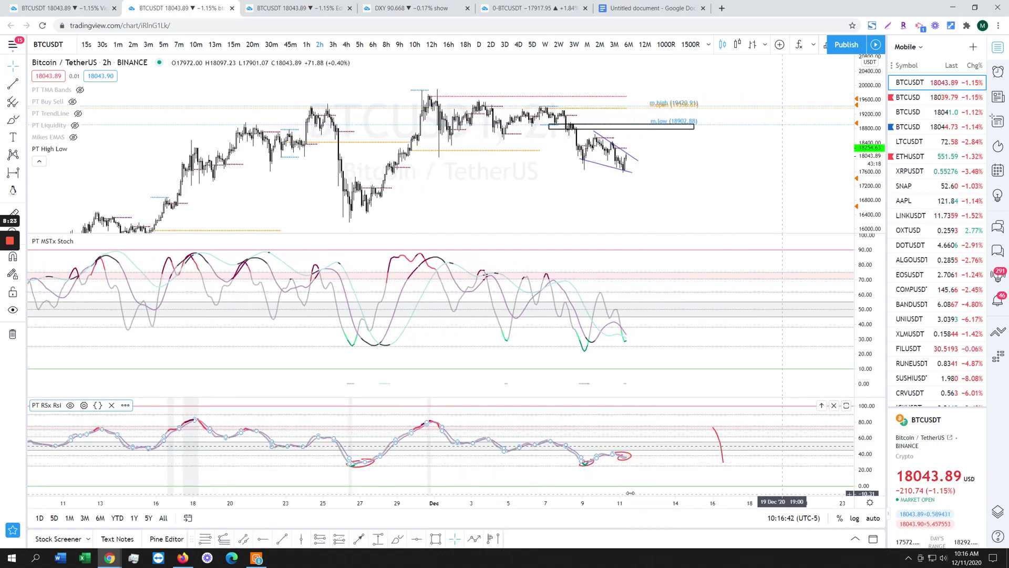
pyautogui.click(723, 459)
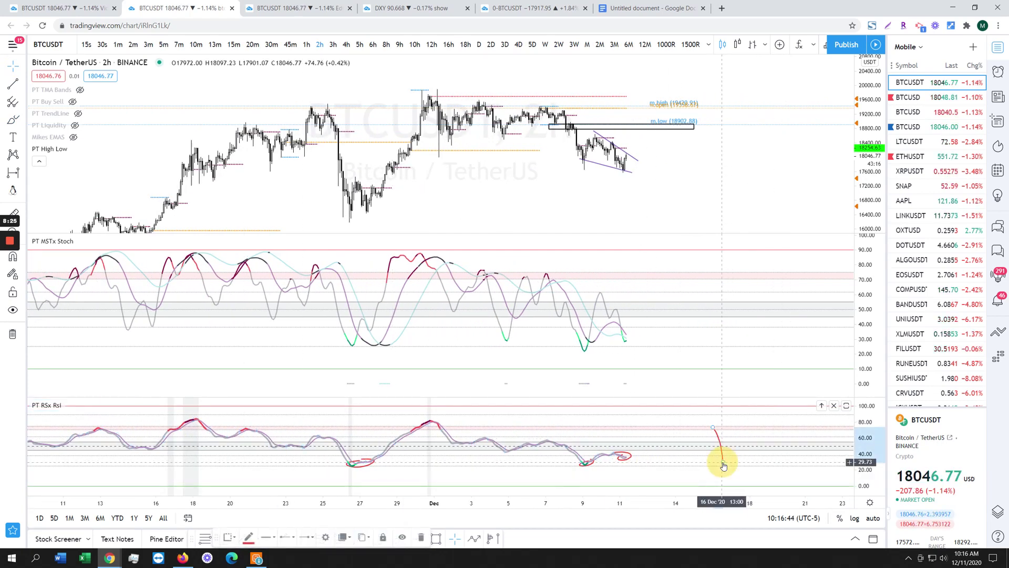
pyautogui.press('Delete')
pyautogui.click(626, 459)
pyautogui.press('Delete')
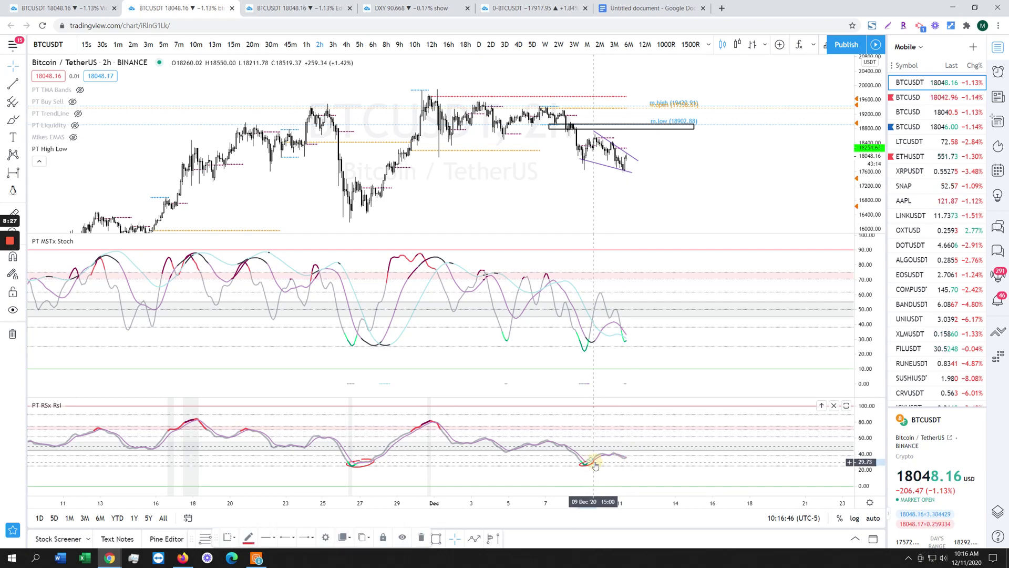
pyautogui.click(372, 463)
pyautogui.press('Delete')
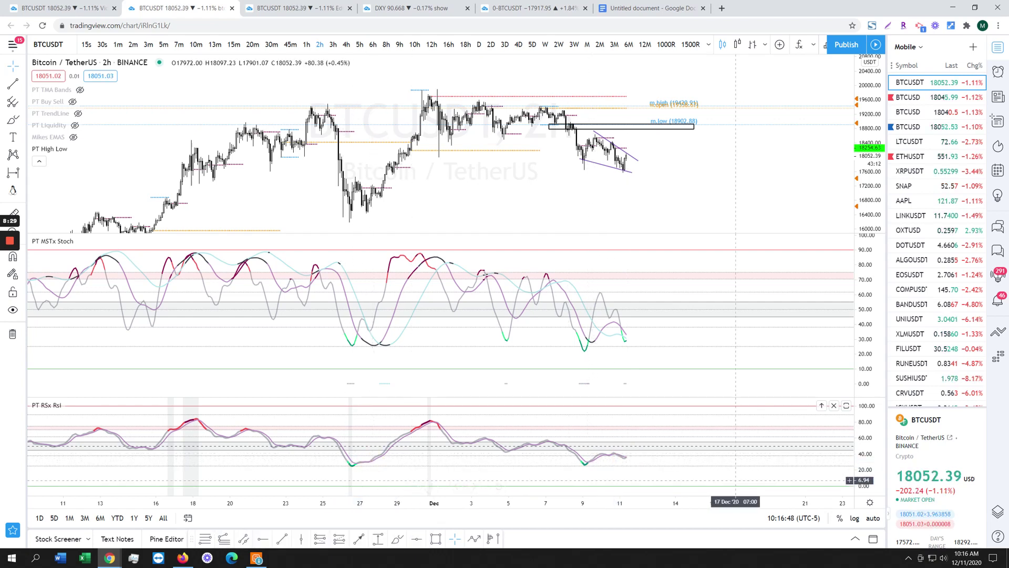
# - Maximize the price pane so the candles and the December trend lines fill the chart area
pyautogui.scroll(-1, 755, 477)
pyautogui.moveTo(863, 465); pyautogui.dragTo(858, 407)
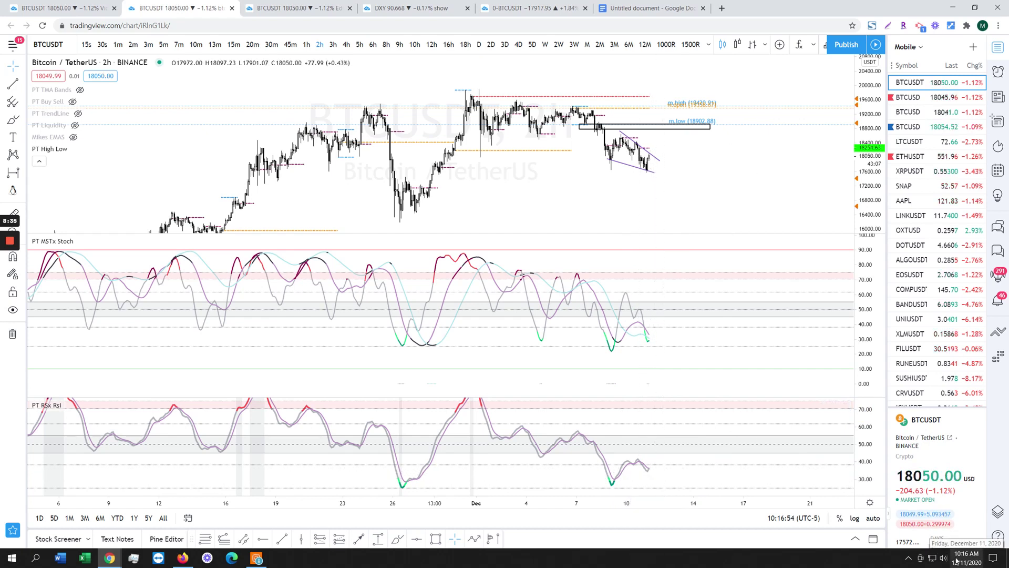
pyautogui.scroll(1, 703, 185)
pyautogui.doubleClick(705, 186)
pyautogui.scroll(2, 702, 297)
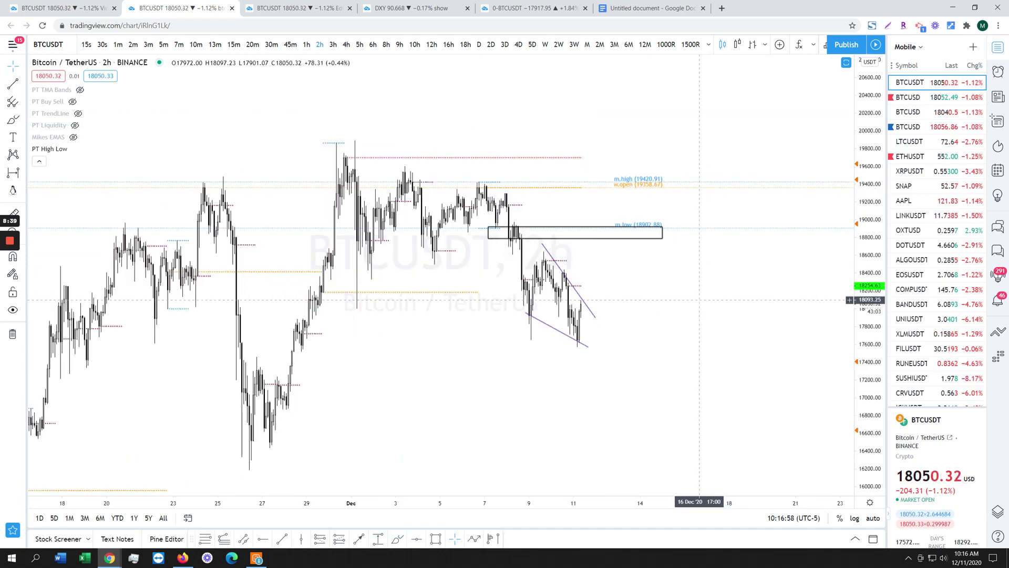
pyautogui.scroll(1, 614, 299)
# - Draw a rectangle around the November 28–29 candles from about 17,522 to 17,882, with a background fill and the thinnest border
pyautogui.click(24, 119)
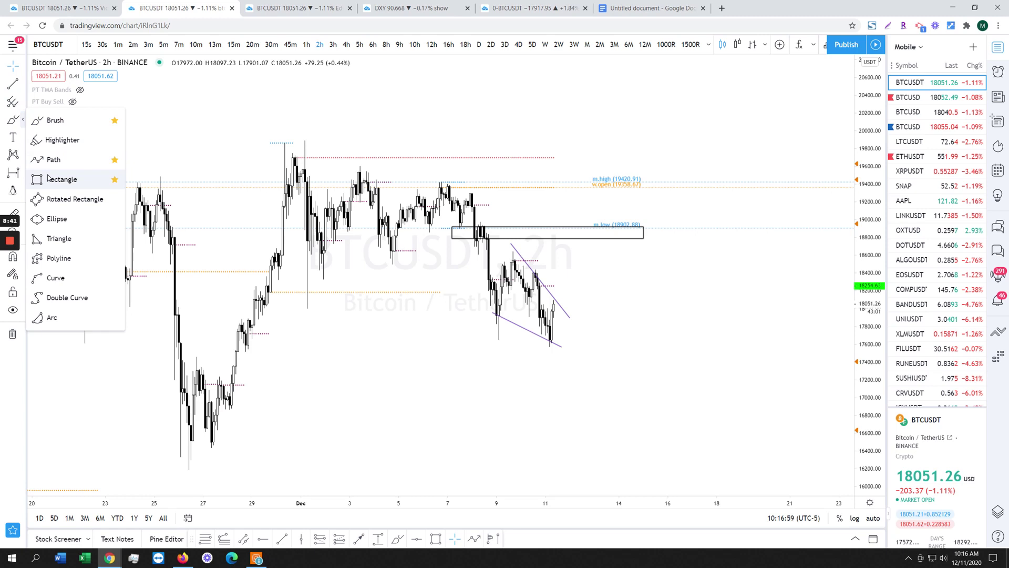
pyautogui.click(53, 180)
pyautogui.moveTo(237, 349); pyautogui.dragTo(258, 319)
pyautogui.doubleClick(256, 323)
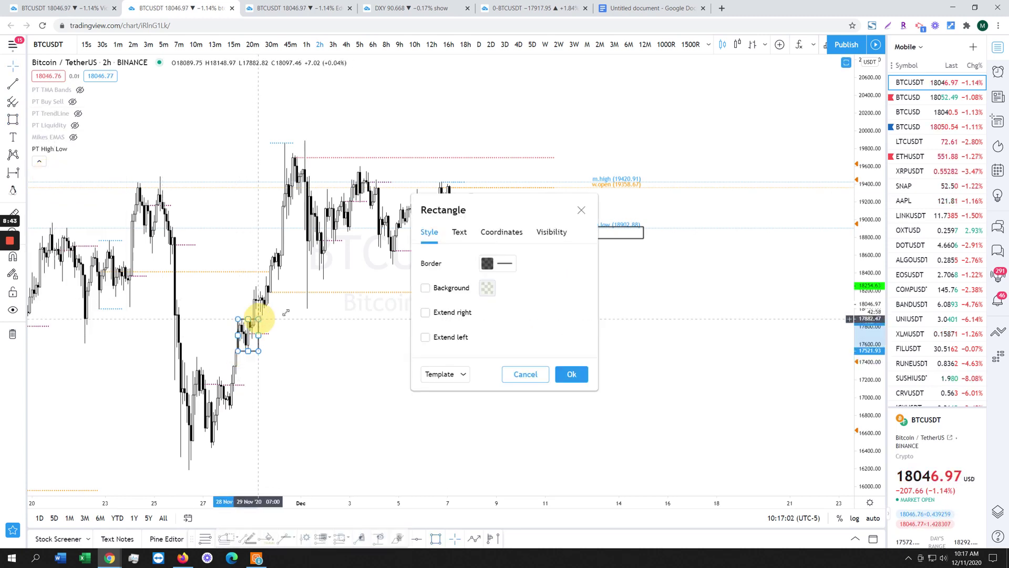
pyautogui.click(451, 288)
pyautogui.click(494, 262)
pyautogui.click(507, 446)
pyautogui.click(398, 423)
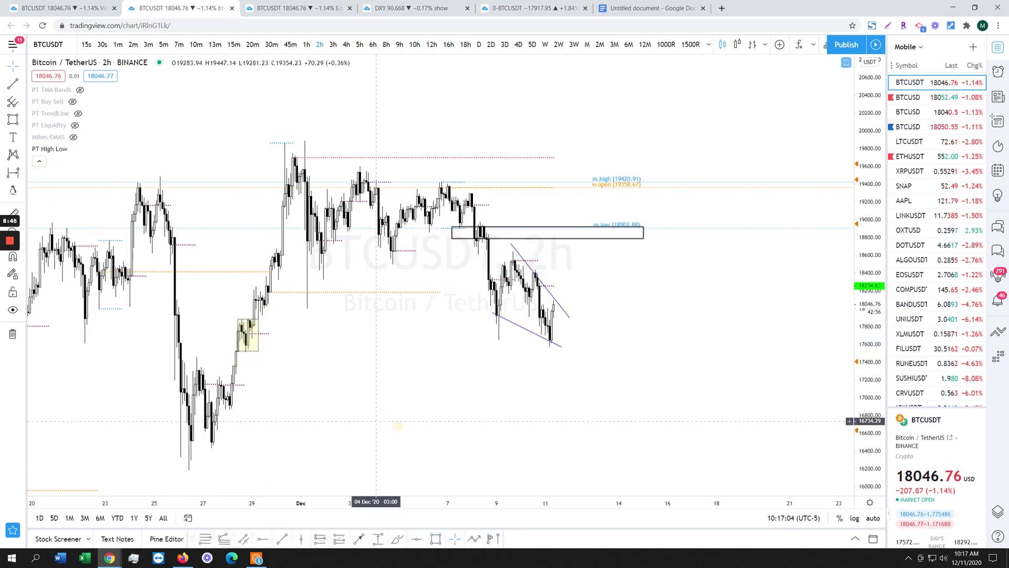
# - Place a horizontal ray at 18182.00 starting from December 5, along the orange level from late November
pyautogui.click(237, 319)
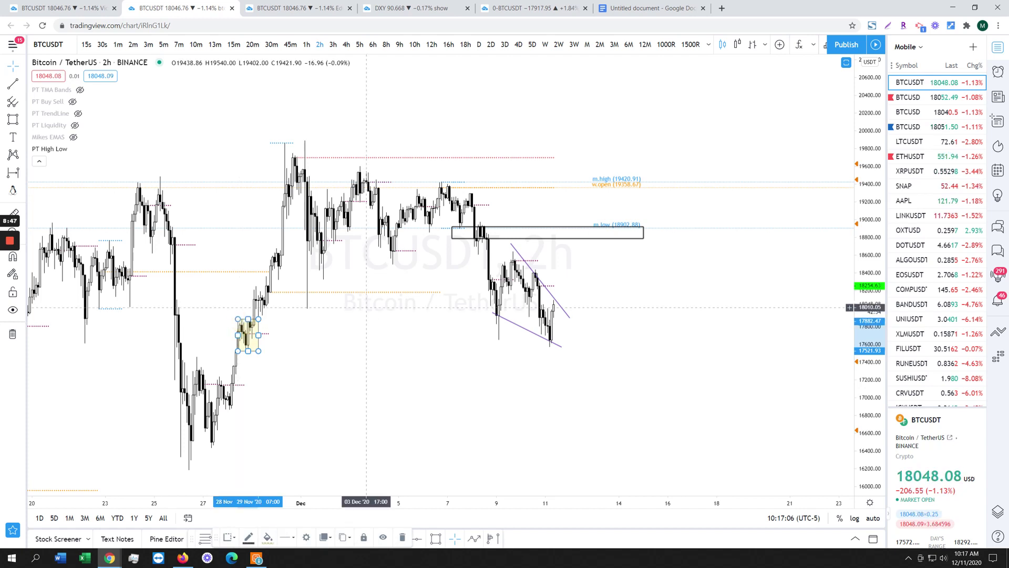
pyautogui.click(24, 84)
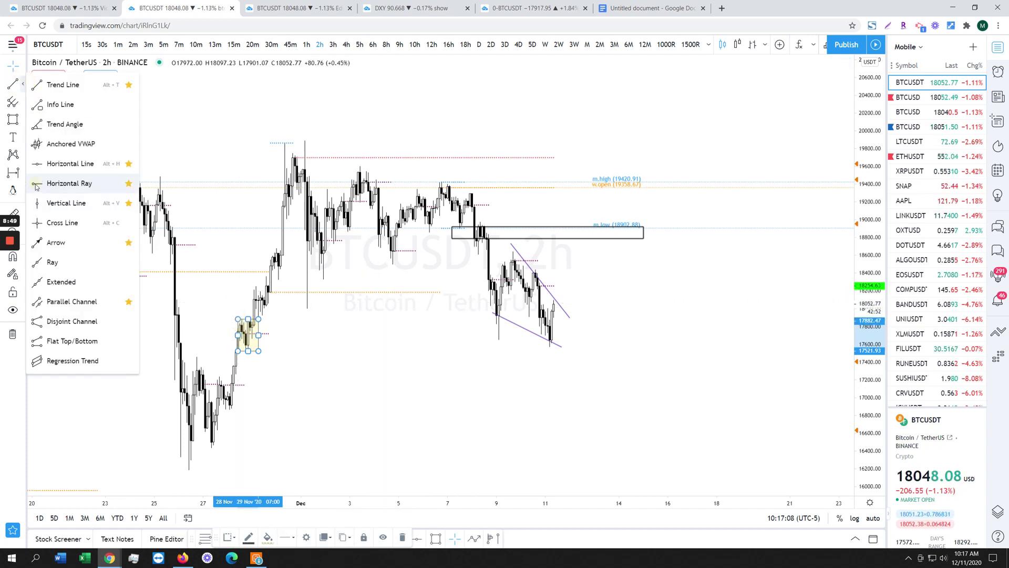
pyautogui.click(65, 182)
pyautogui.click(416, 292)
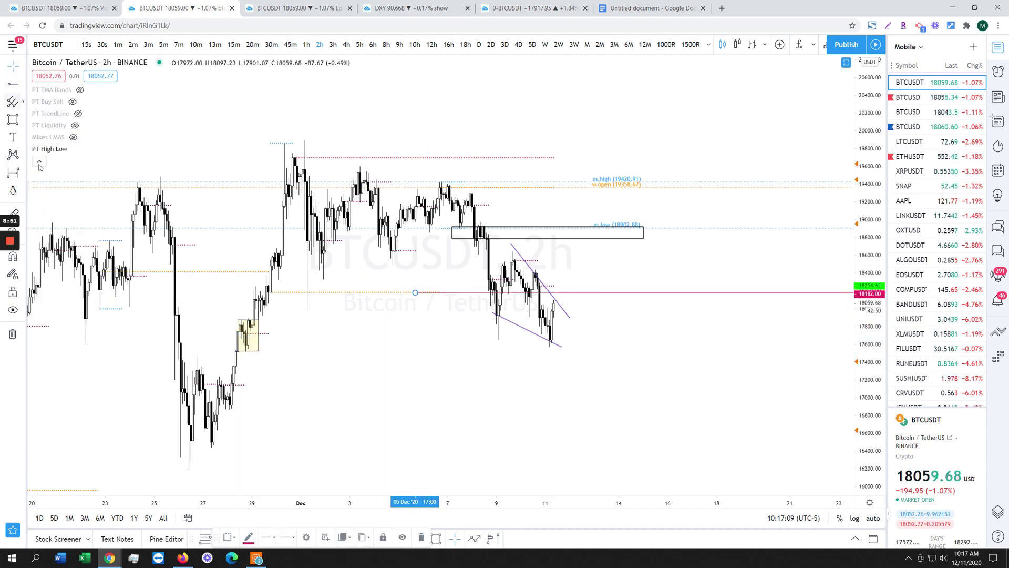
# - Compare the price chart with the PT High Low levels hidden and shown, and inspect that indicator's inputs
pyautogui.click(77, 149)
pyautogui.click(77, 149)
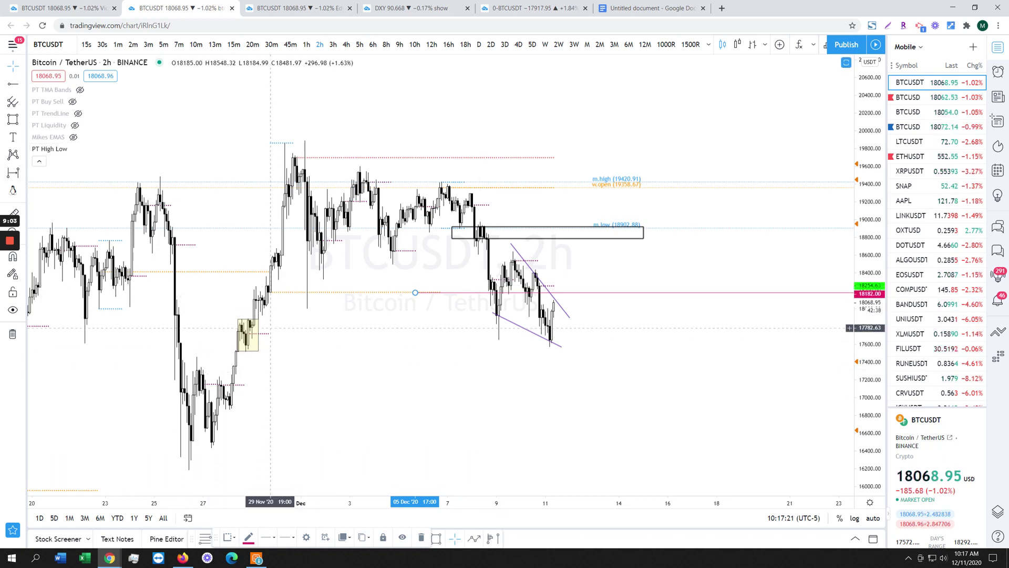
pyautogui.doubleClick(266, 335)
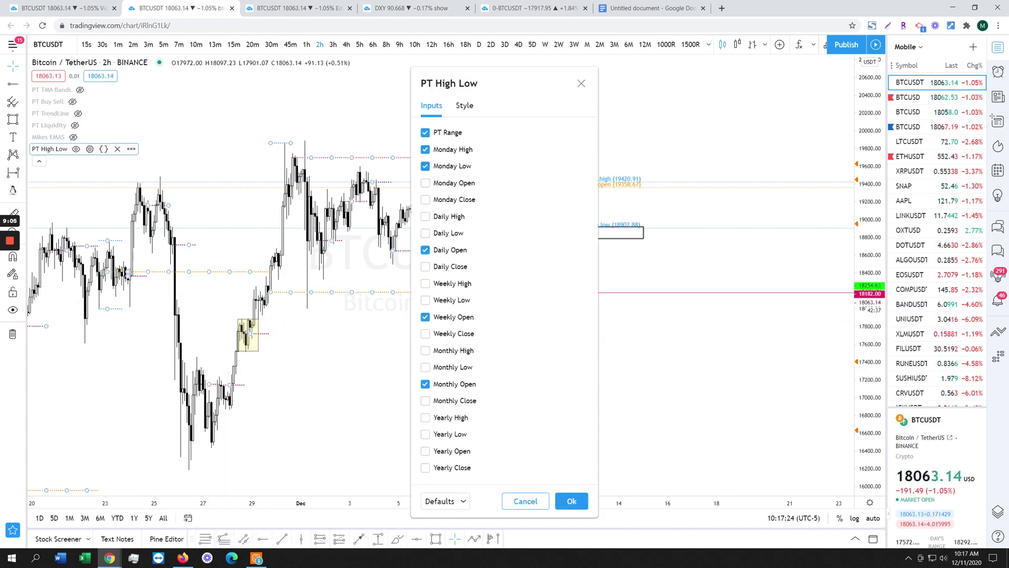
pyautogui.click(581, 84)
pyautogui.click(76, 149)
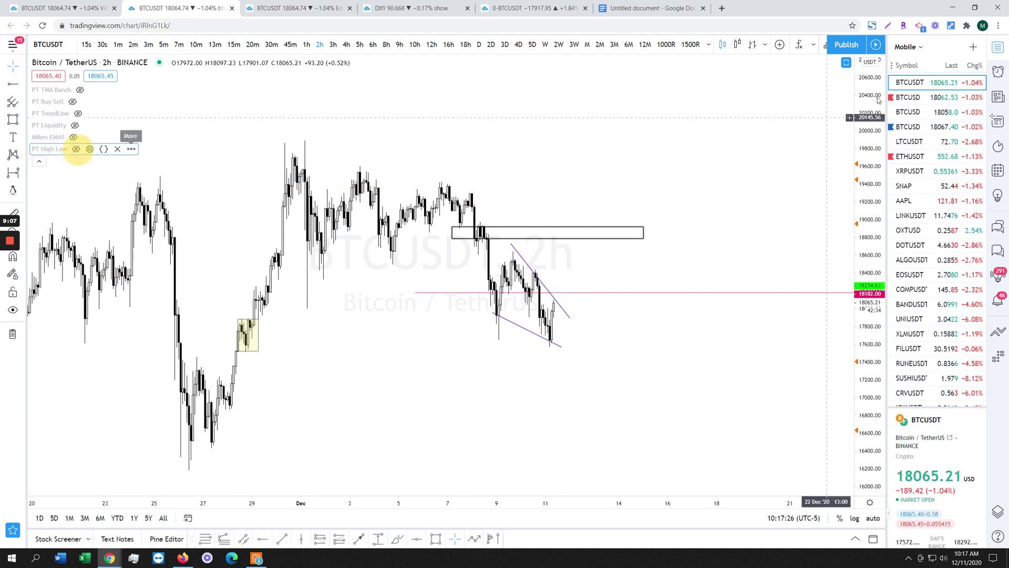
pyautogui.click(77, 150)
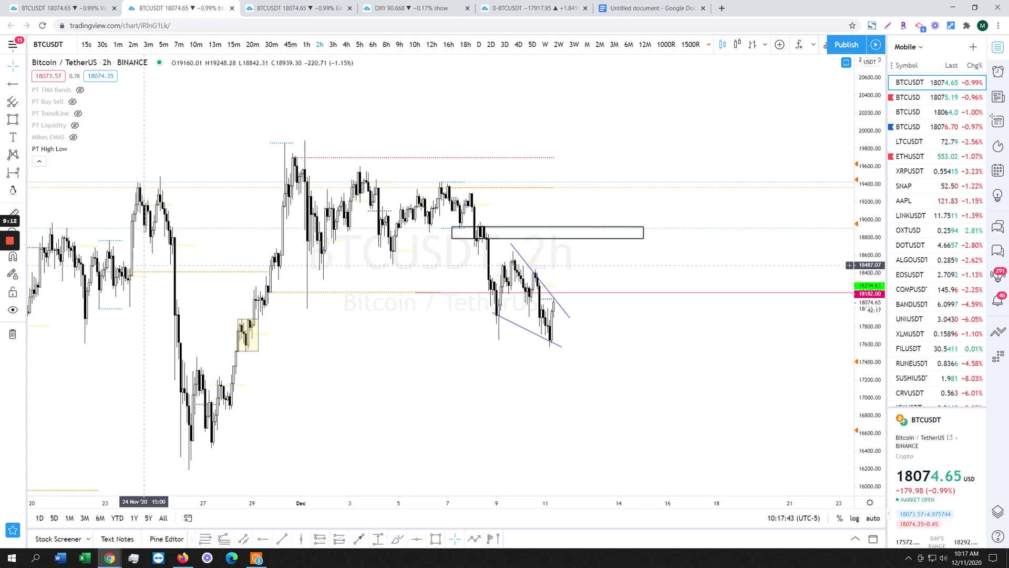
# - Place a horizontal ray at 16922.88 starting from November 27 and label it "cme"
pyautogui.click(13, 84)
pyautogui.click(254, 404)
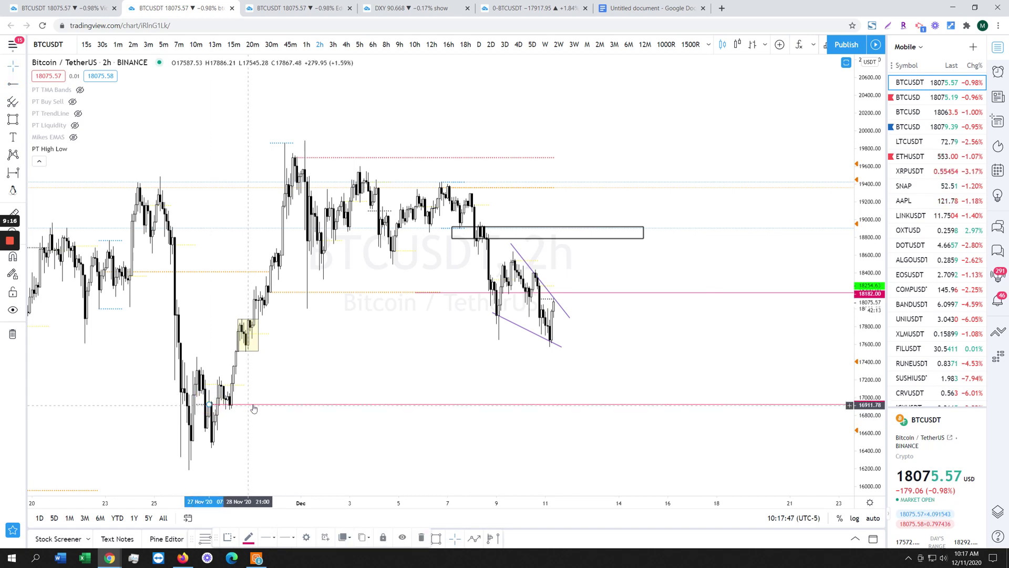
pyautogui.doubleClick(257, 406)
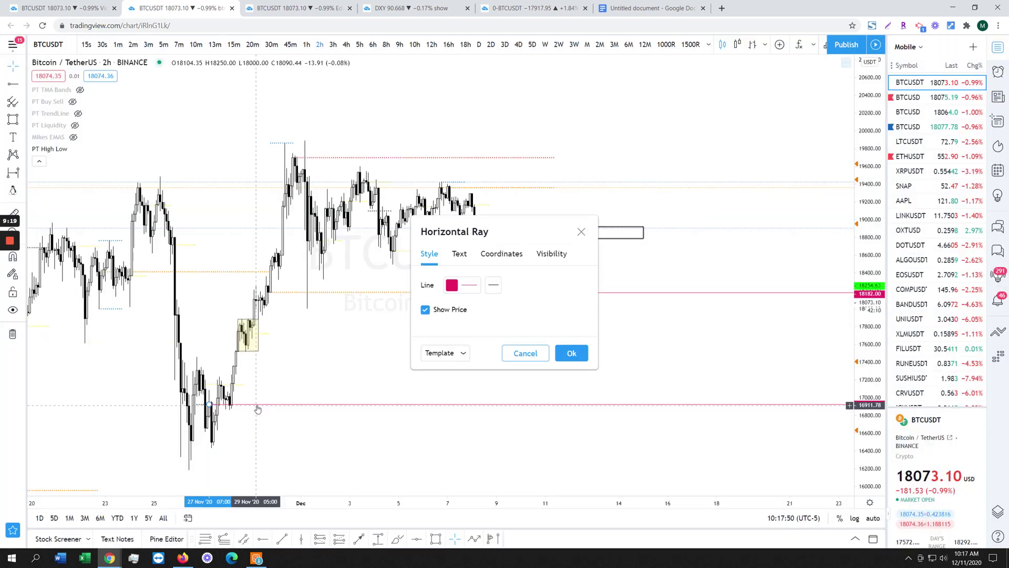
pyautogui.click(460, 254)
pyautogui.click(467, 313)
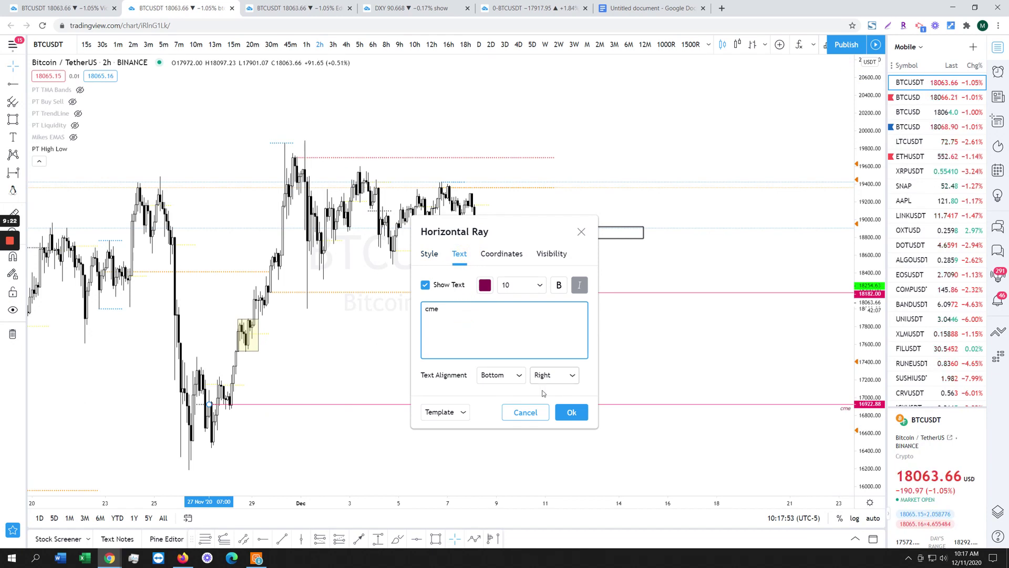
pyautogui.write('cme')
pyautogui.click(571, 412)
# - Style the cme horizontal ray as a black dotted line
pyautogui.doubleClick(500, 405)
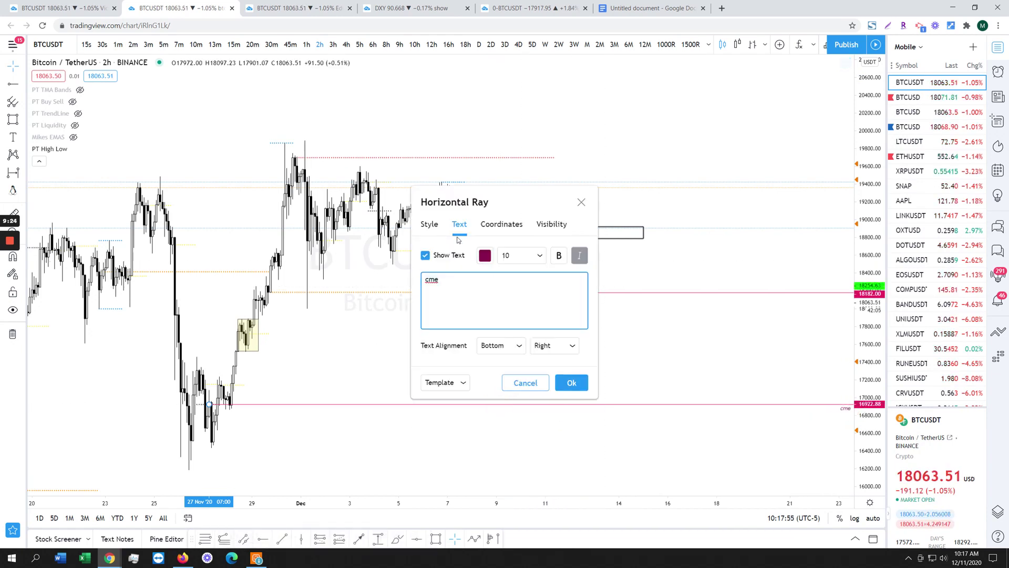
pyautogui.click(429, 224)
pyautogui.click(493, 255)
pyautogui.click(507, 306)
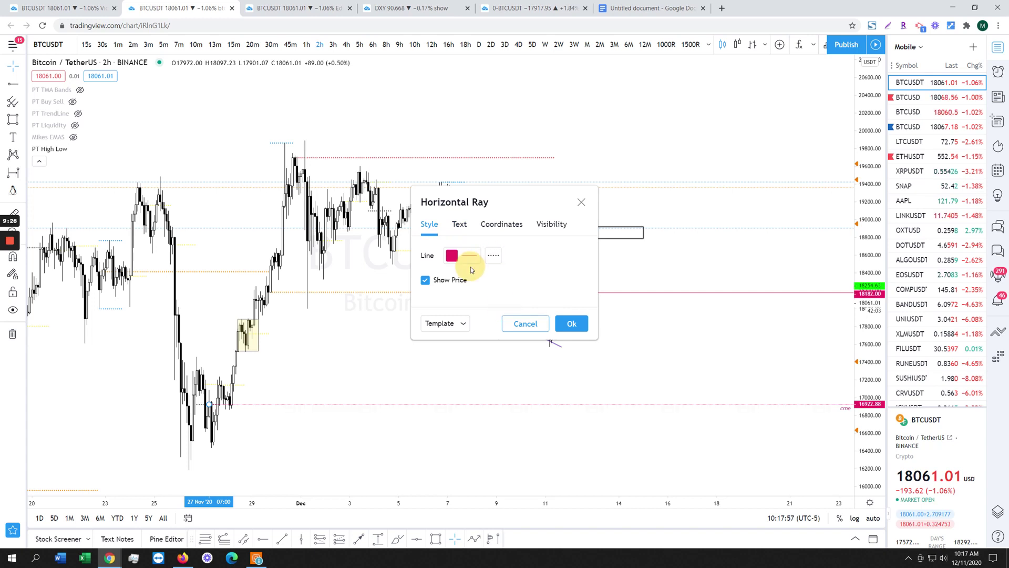
pyautogui.click(467, 256)
pyautogui.click(554, 275)
pyautogui.click(316, 332)
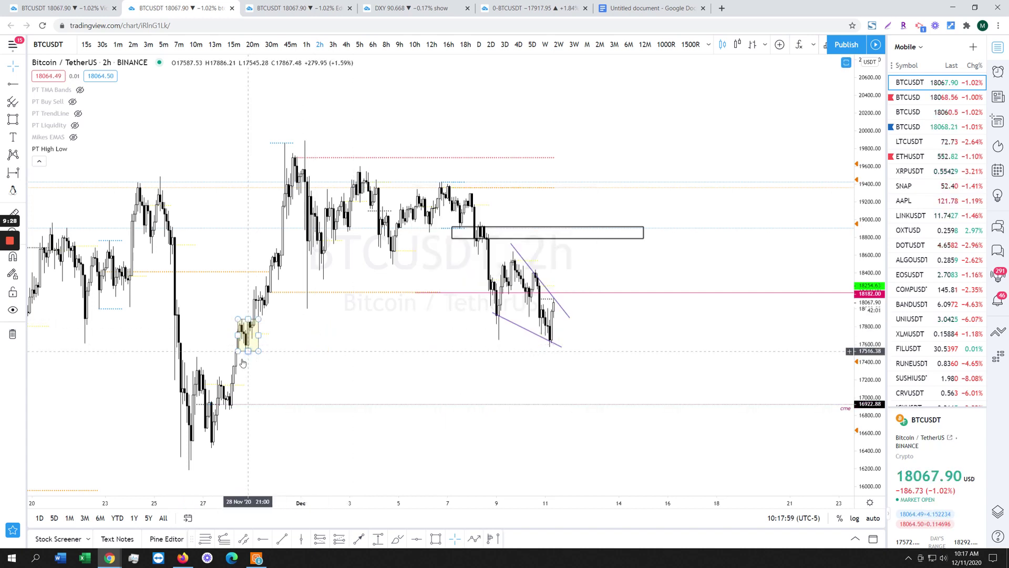
# - Change the Daily Open line of the PT High Low indicator to green
pyautogui.doubleClick(232, 385)
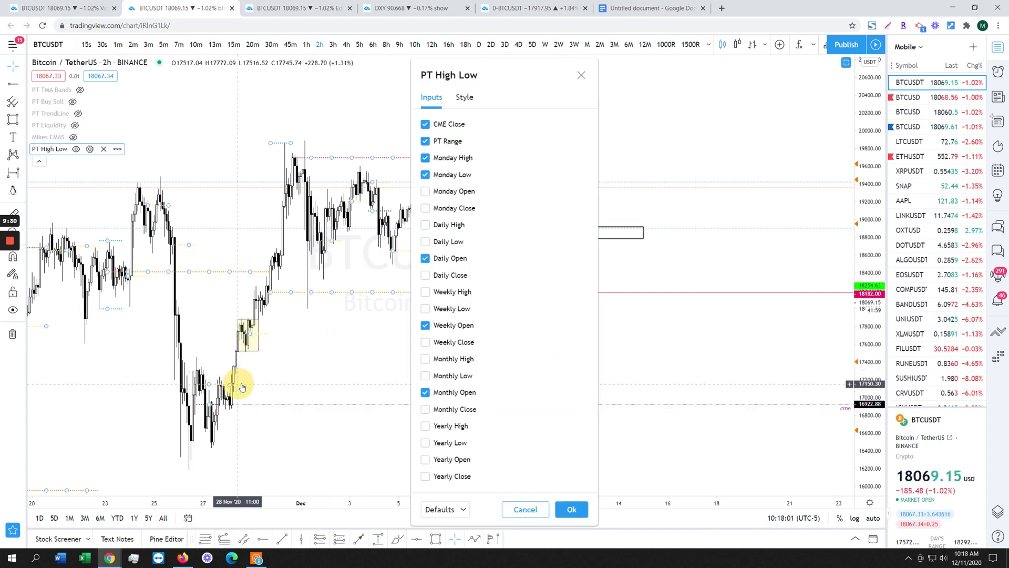
pyautogui.click(479, 99)
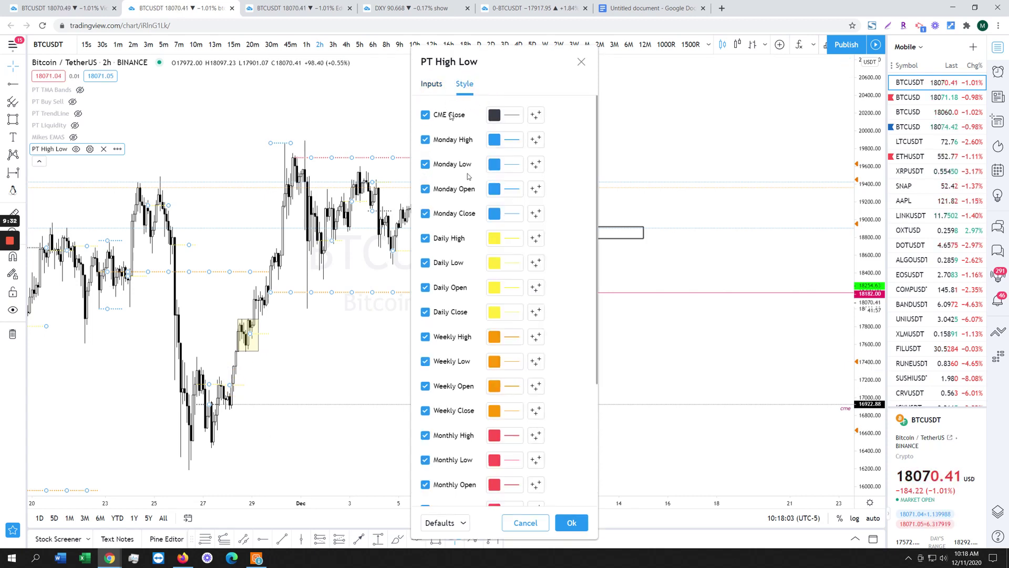
pyautogui.click(497, 286)
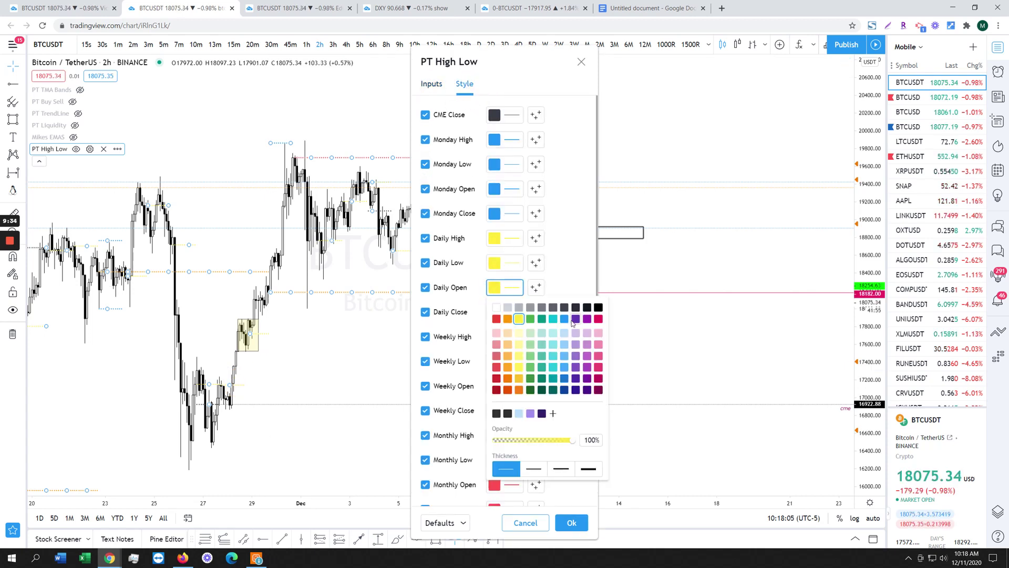
pyautogui.click(543, 319)
pyautogui.click(565, 232)
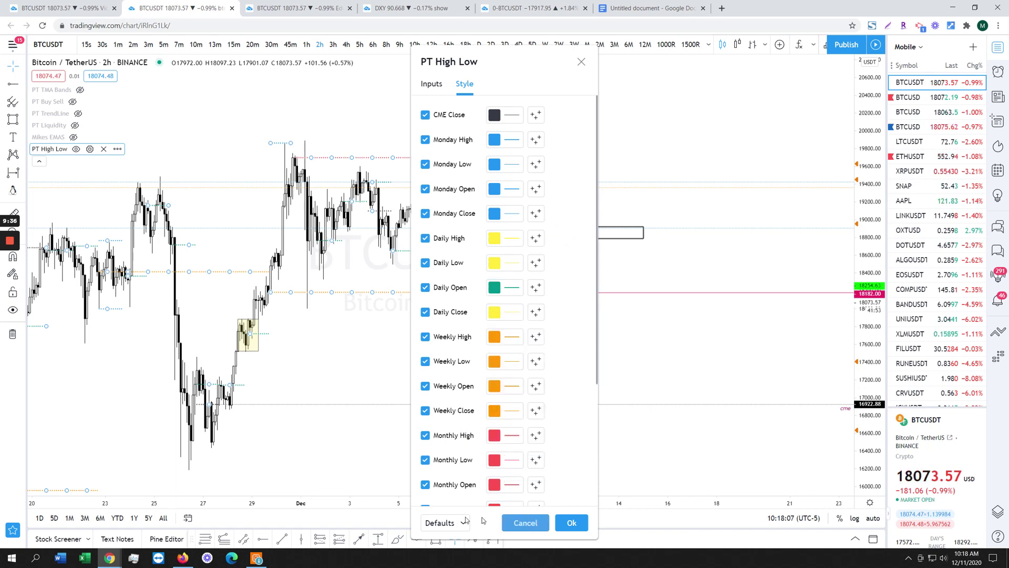
pyautogui.click(572, 523)
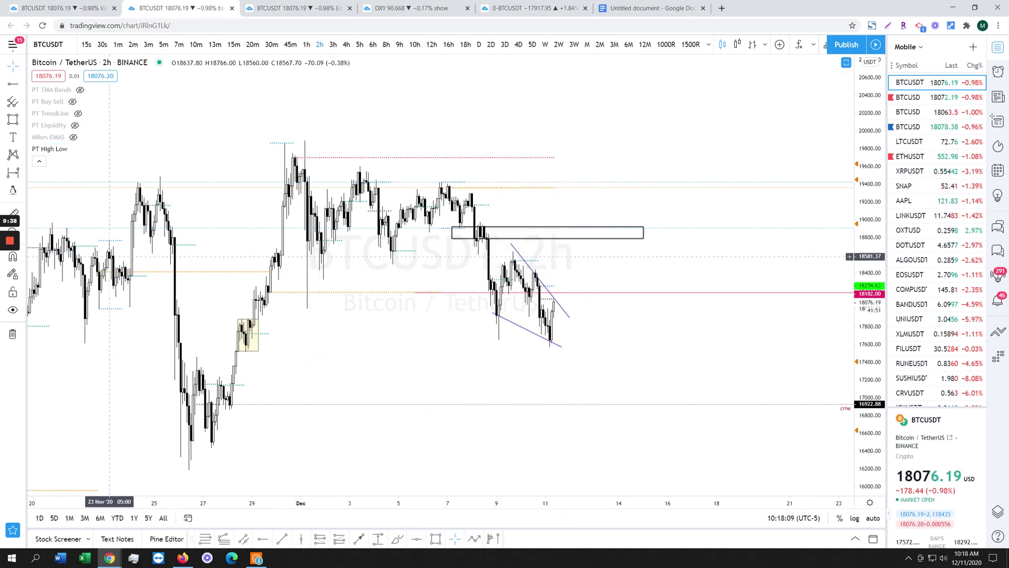
# - Place horizontal rays at 17144.75 and 17727.16 starting from the green daily open levels of November 28
pyautogui.click(12, 84)
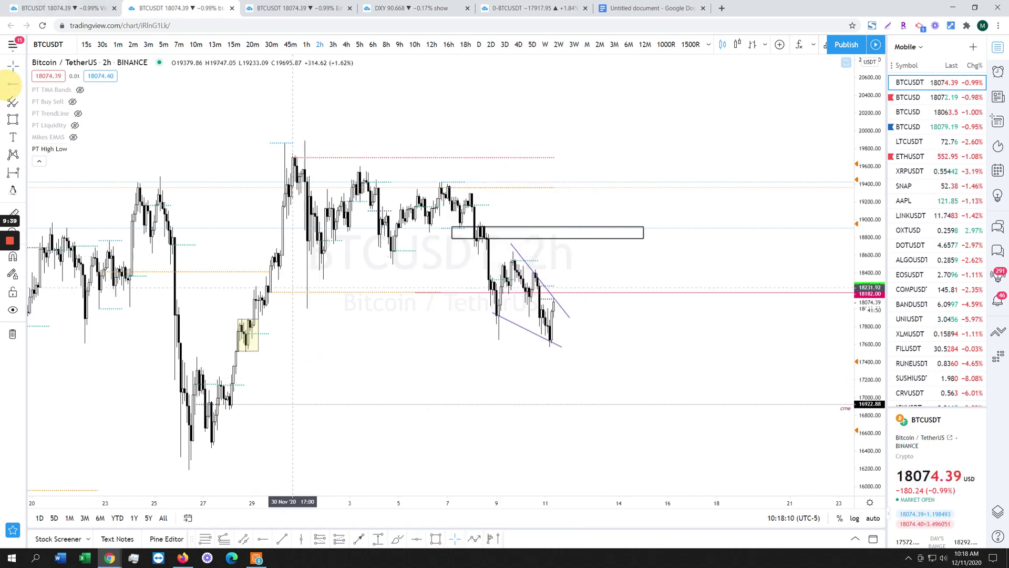
pyautogui.click(238, 384)
pyautogui.moveTo(261, 388); pyautogui.dragTo(268, 324)
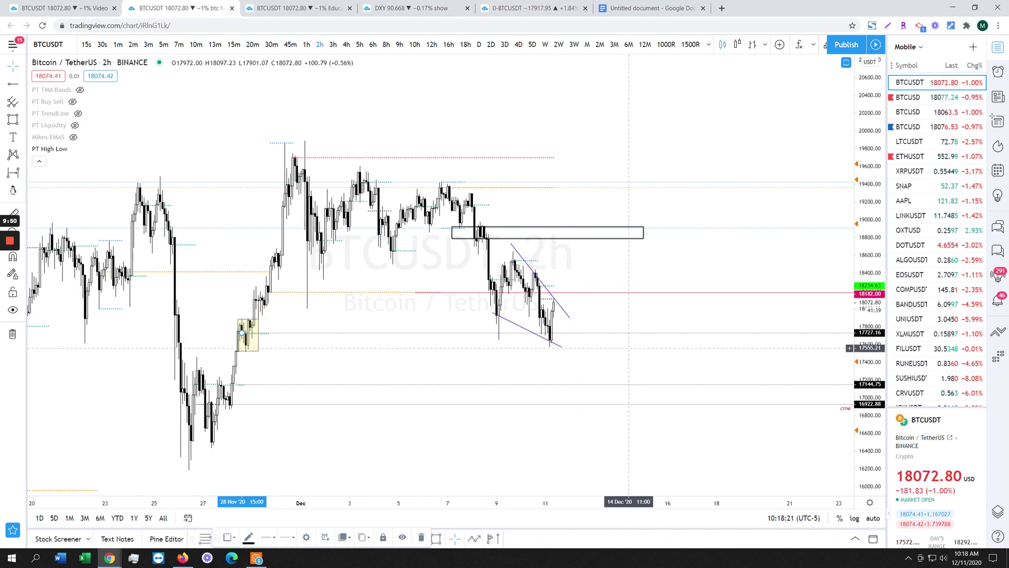
# - Label the horizontal ray at 18182.00 "weekly"
pyautogui.click(675, 293)
pyautogui.doubleClick(676, 293)
pyautogui.click(458, 254)
pyautogui.click(470, 307)
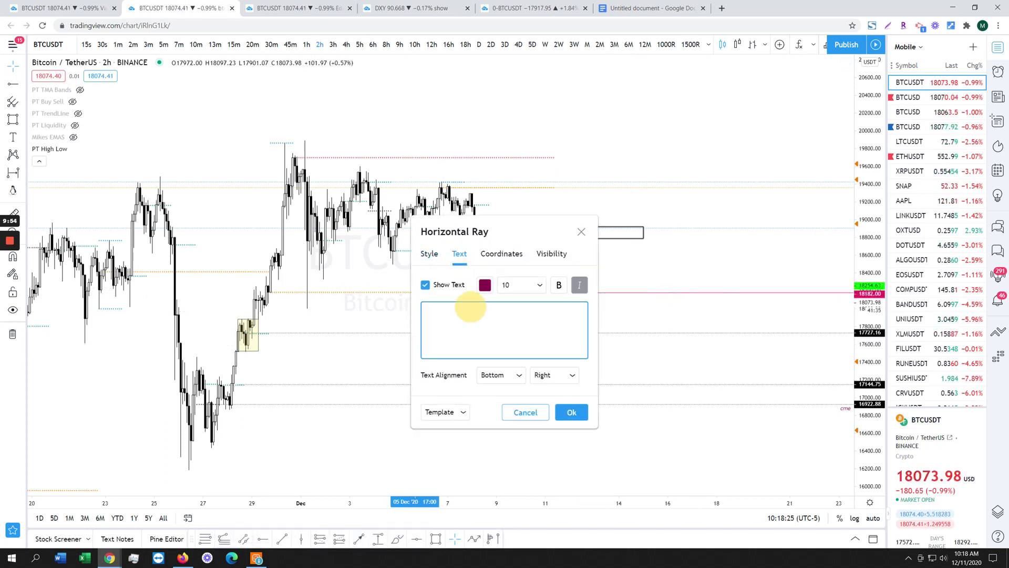
pyautogui.click(576, 409)
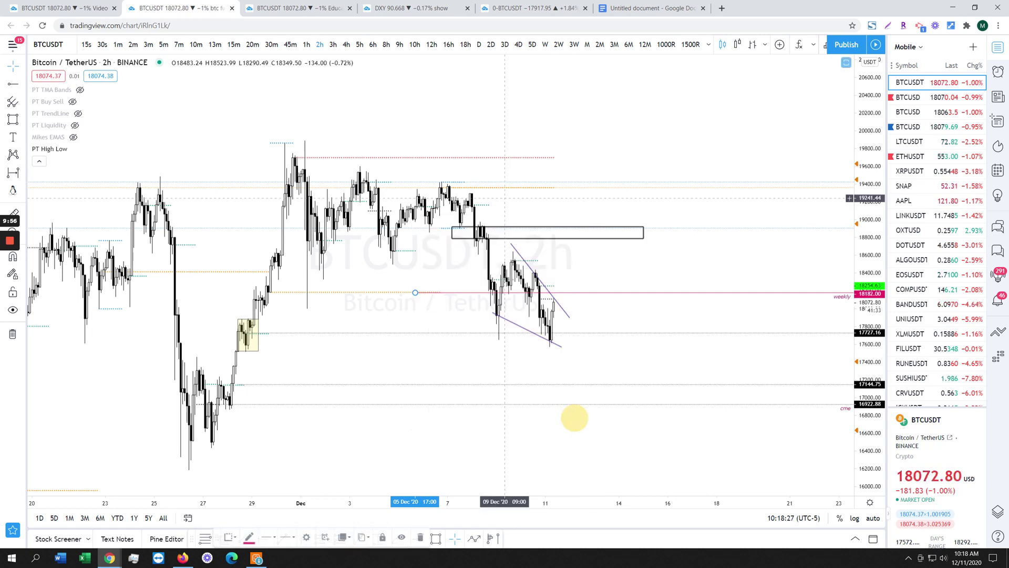
# - Circle the m.high and w.open labels and the m.low label with red brush strokes
pyautogui.scroll(2, 466, 266)
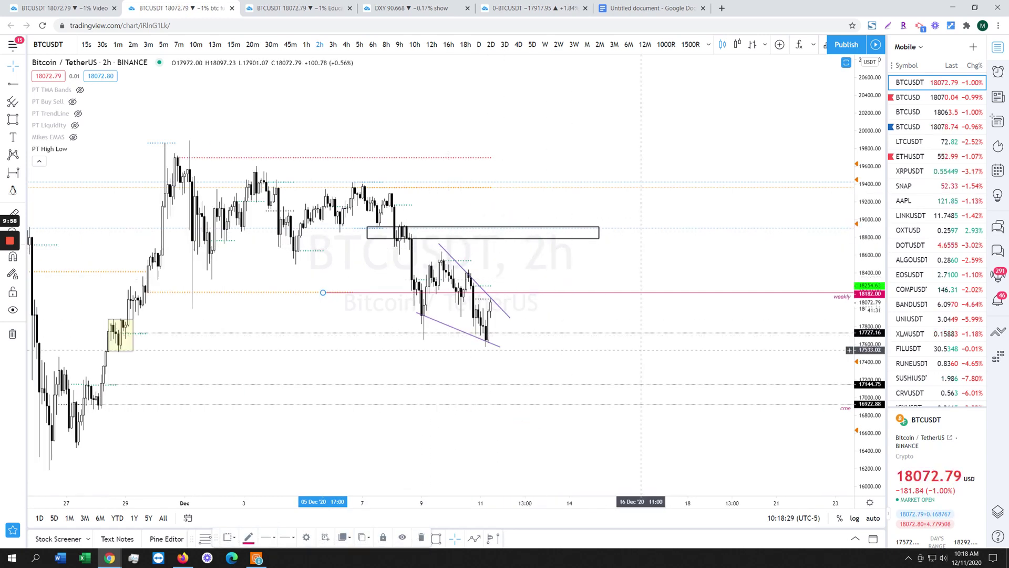
pyautogui.moveTo(654, 247); pyautogui.dragTo(564, 270)
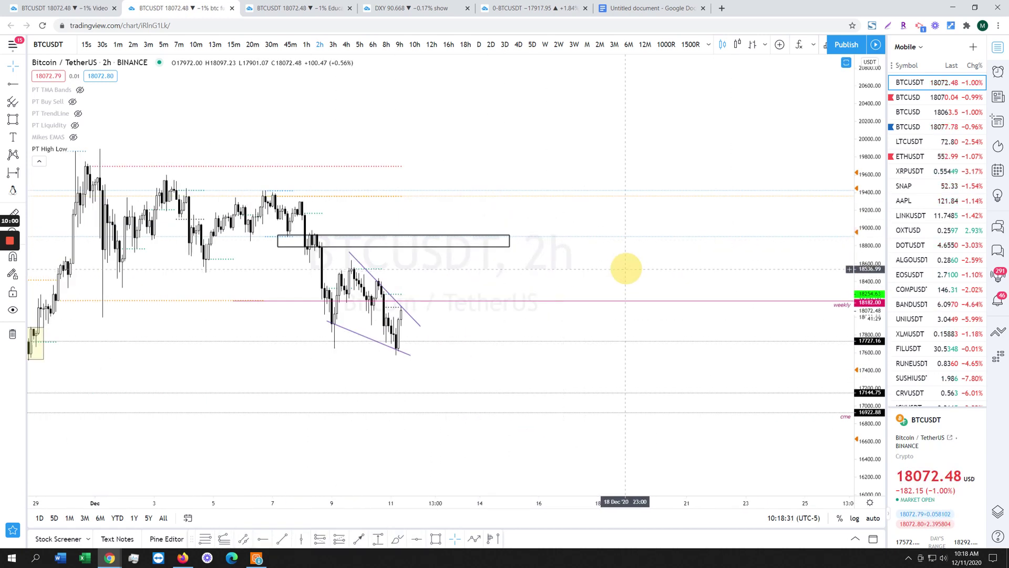
pyautogui.moveTo(626, 268); pyautogui.dragTo(380, 265)
pyautogui.scroll(-2, 526, 264)
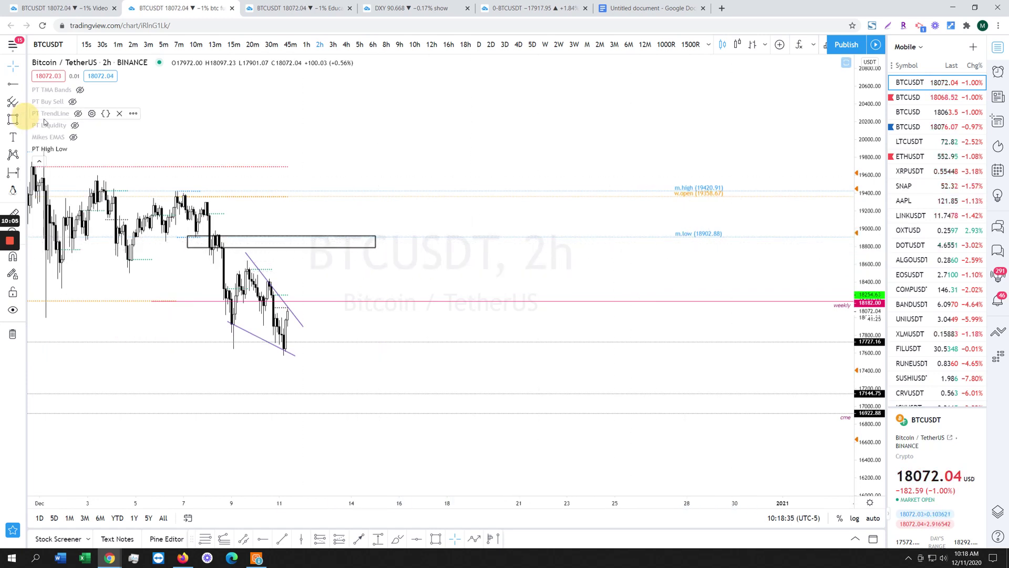
pyautogui.click(21, 119)
pyautogui.click(53, 119)
pyautogui.moveTo(693, 230)
pyautogui.mouseDown()
pyautogui.moveTo(669, 239)
pyautogui.moveTo(691, 226)
pyautogui.moveTo(654, 227)
pyautogui.mouseUp()
pyautogui.moveTo(705, 176)
pyautogui.mouseDown()
pyautogui.moveTo(694, 198)
pyautogui.moveTo(700, 175)
pyautogui.mouseUp()
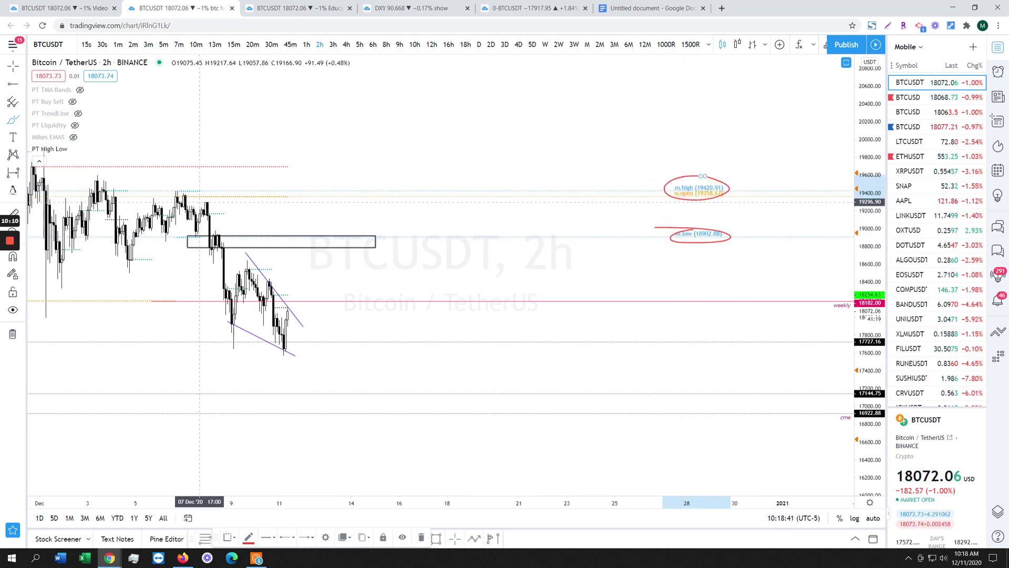
# - Draw a flat trend line at 19296.90 from December 7 to December 11 and label it "flat open"
pyautogui.click(12, 84)
pyautogui.click(24, 85)
pyautogui.click(52, 82)
pyautogui.click(200, 202)
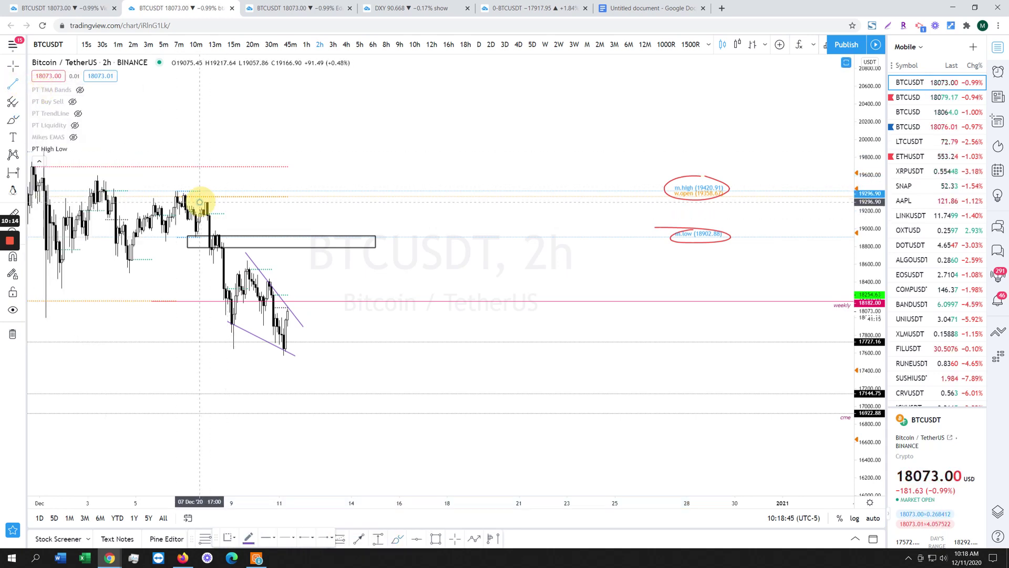
pyautogui.click(287, 202)
pyautogui.doubleClick(266, 202)
pyautogui.write('flat open')
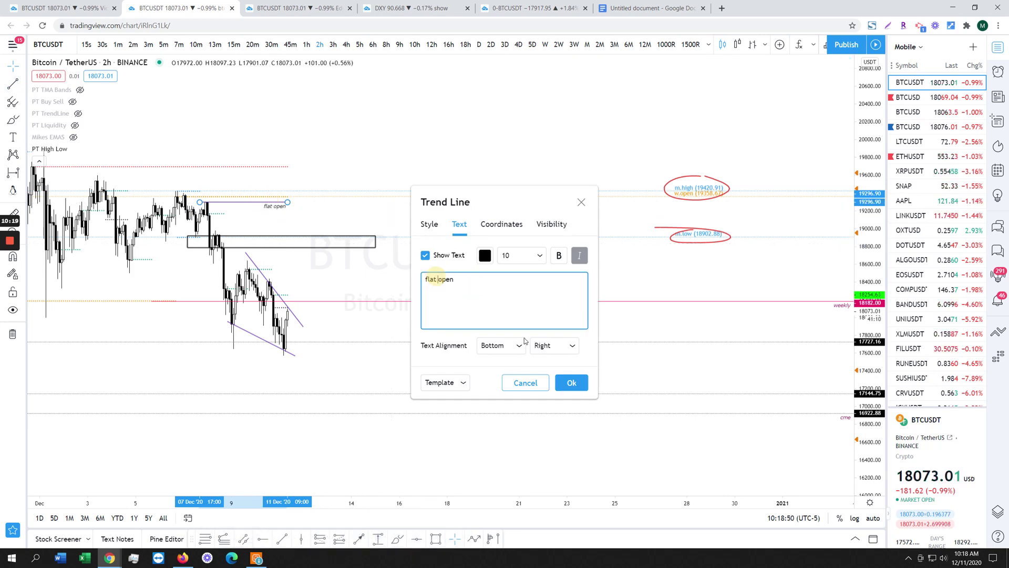
pyautogui.click(570, 382)
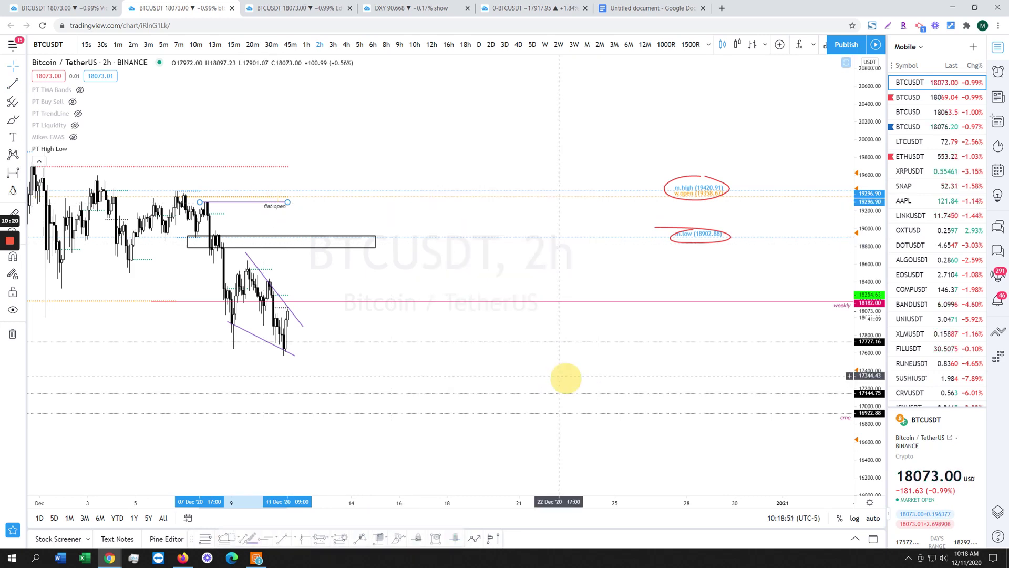
# - Place a horizontal ray at 19696.27 starting from December 10 and label it "monthly"
pyautogui.moveTo(292, 219); pyautogui.dragTo(454, 228)
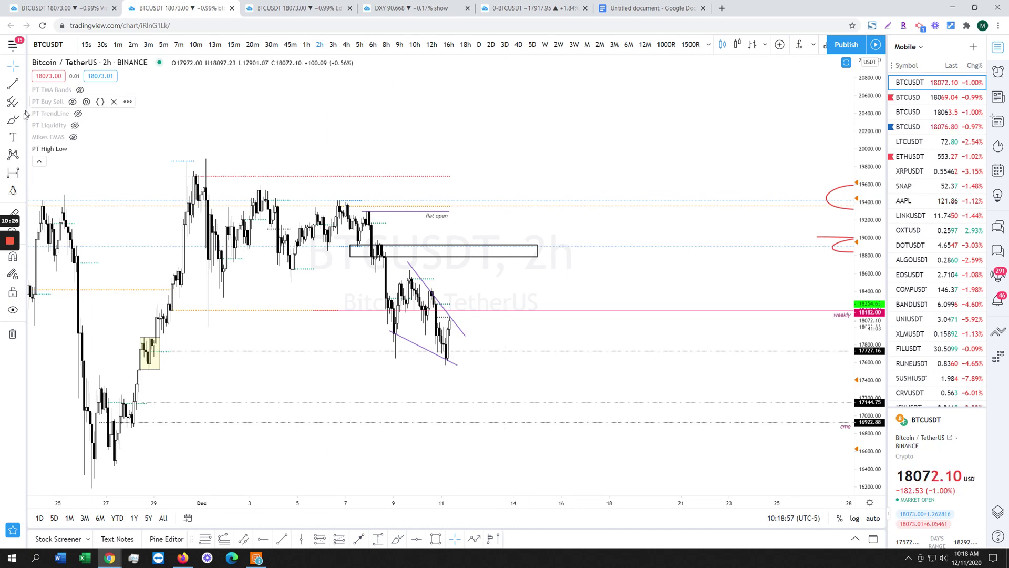
pyautogui.click(23, 87)
pyautogui.click(63, 164)
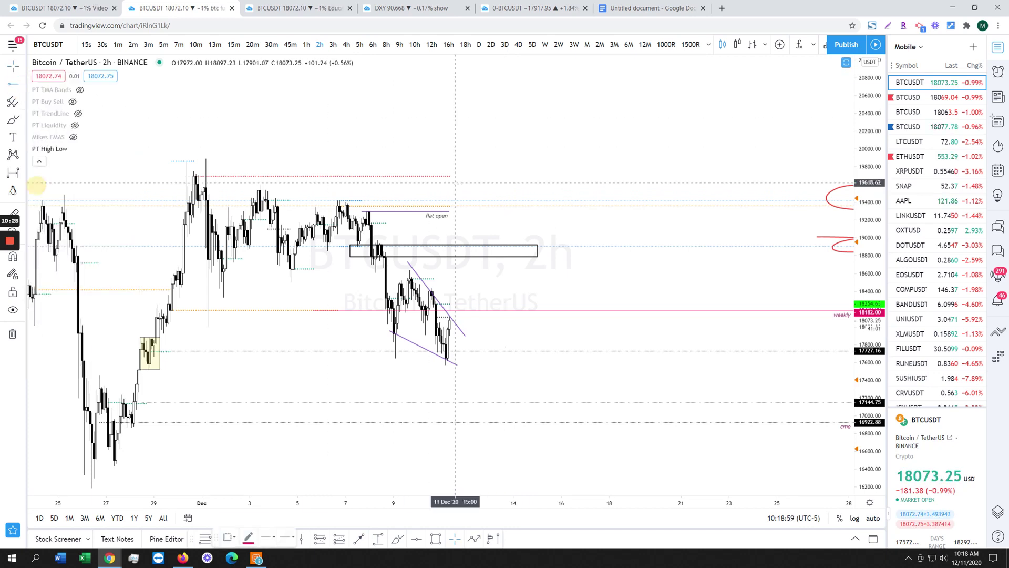
pyautogui.click(423, 176)
pyautogui.doubleClick(469, 176)
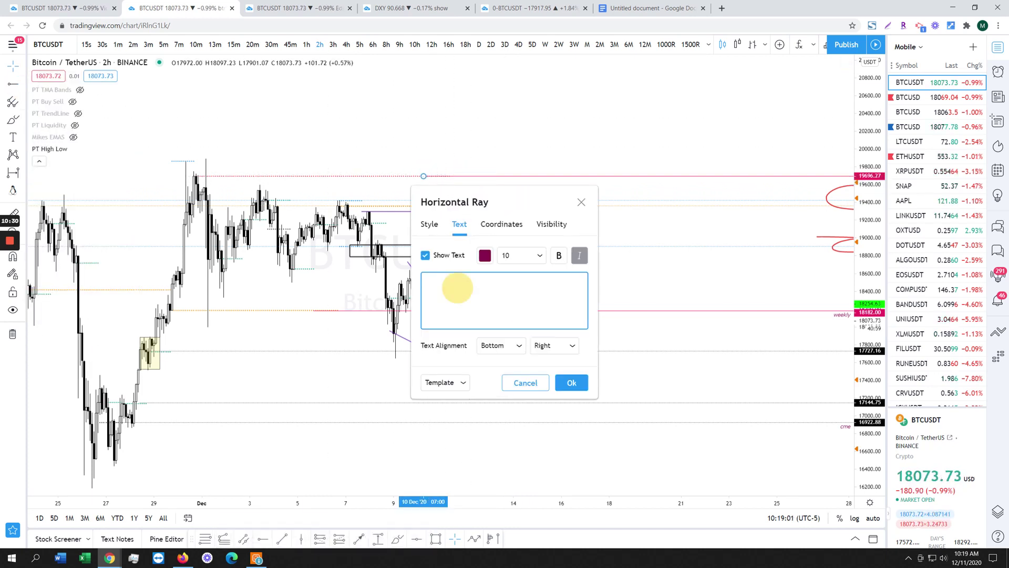
pyautogui.click(566, 389)
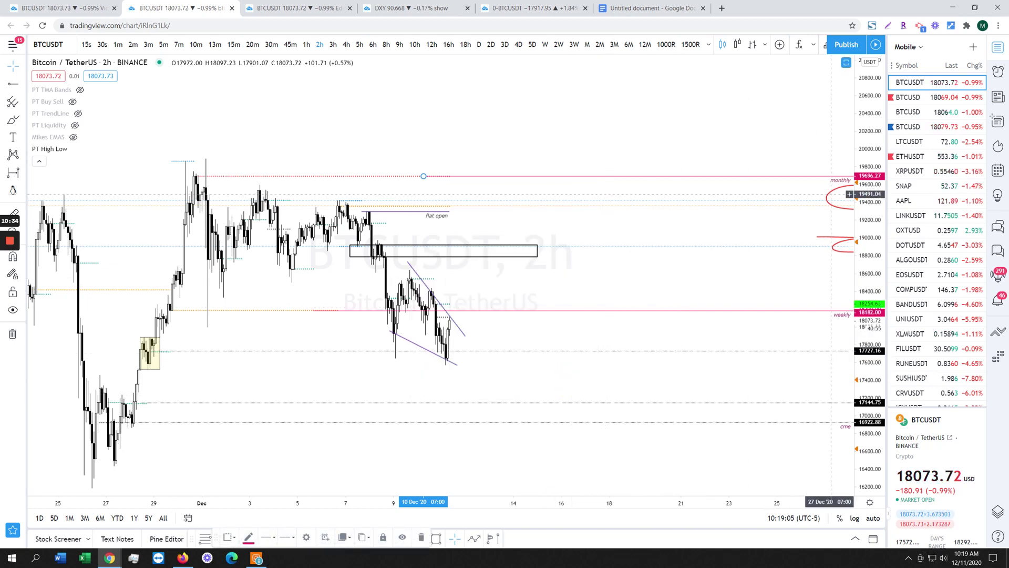
# - Delete the red brush circles around the monday high and low labels
pyautogui.click(830, 193)
pyautogui.press('Delete')
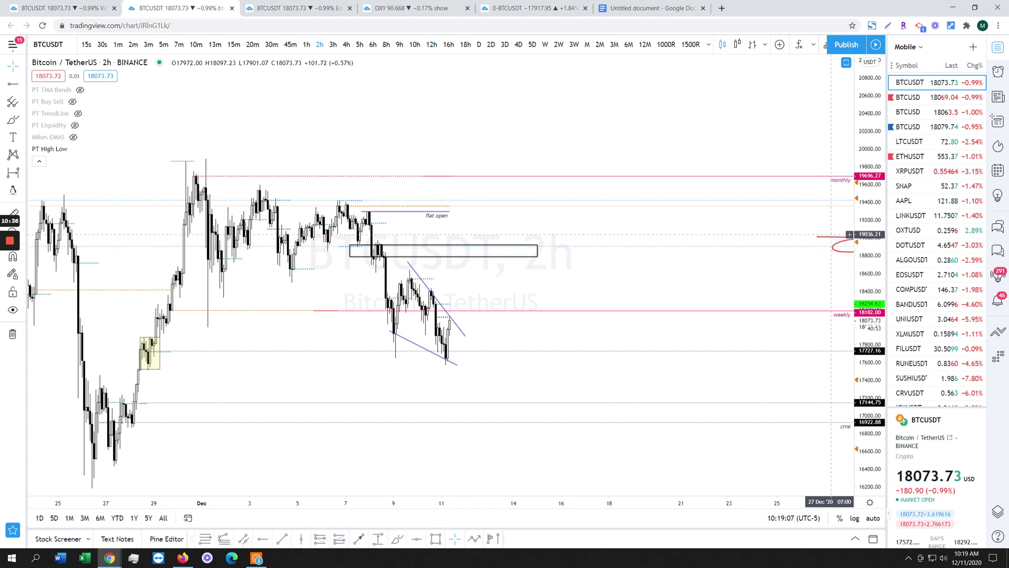
pyautogui.click(830, 239)
pyautogui.press('Delete')
pyautogui.scroll(2, 619, 330)
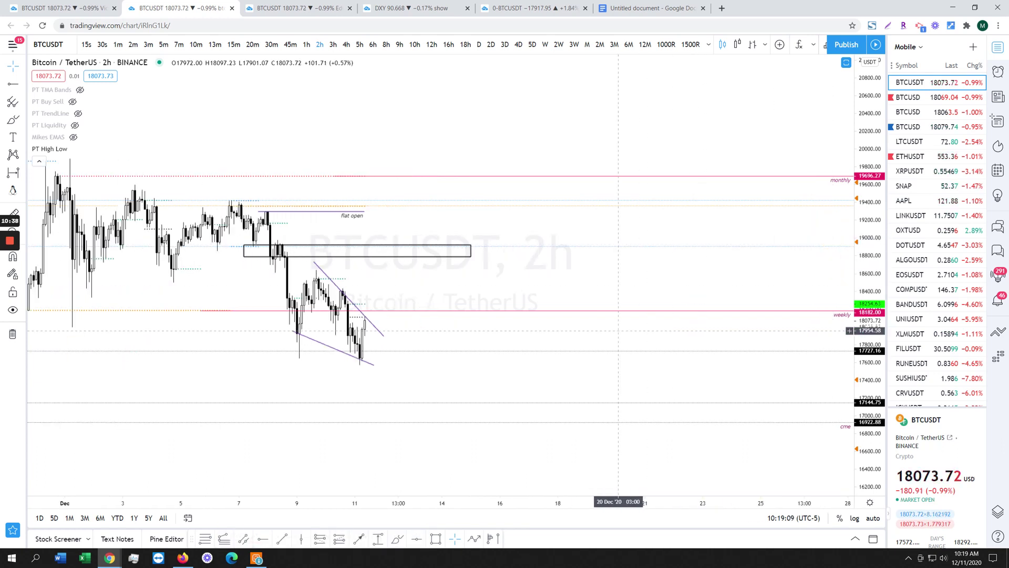
pyautogui.moveTo(503, 278); pyautogui.dragTo(593, 288)
pyautogui.scroll(1, 309, 284)
pyautogui.scroll(-1, 442, 284)
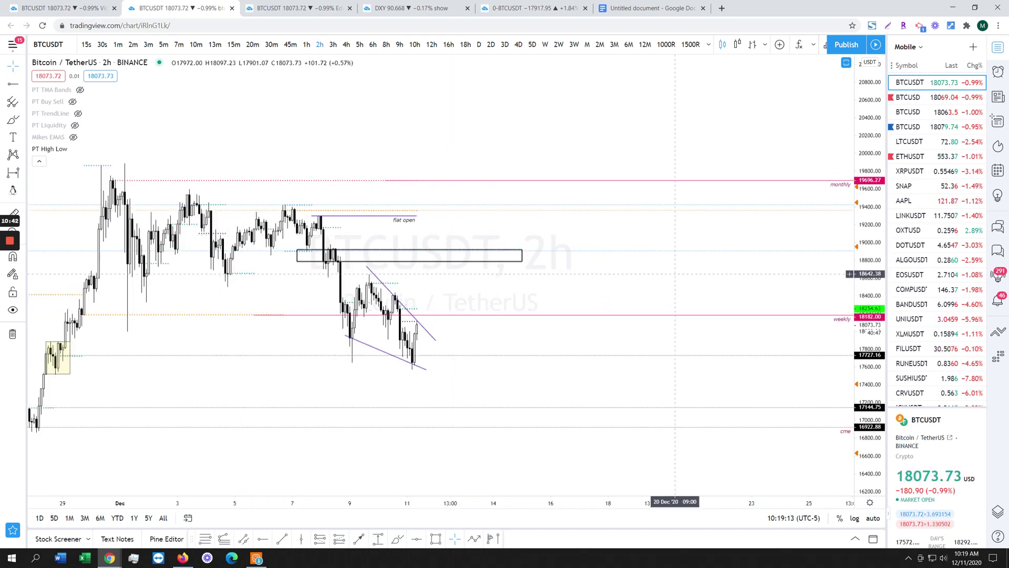
# - Switch to the BTCUSDT chart with the drawn price path, maximise its price pane and show the 4h timeframe
pyautogui.click(82, 8)
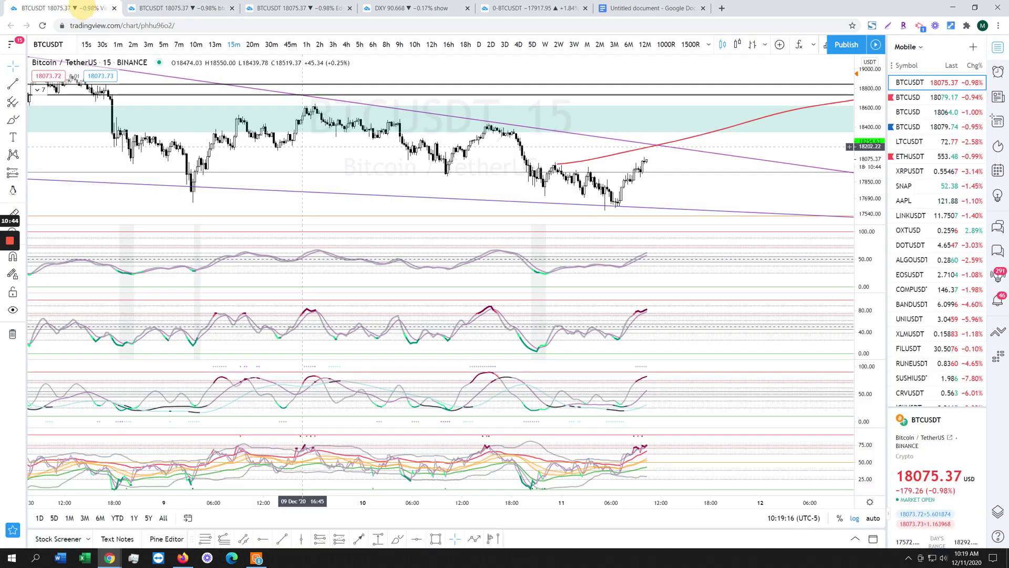
pyautogui.doubleClick(688, 182)
pyautogui.click(345, 44)
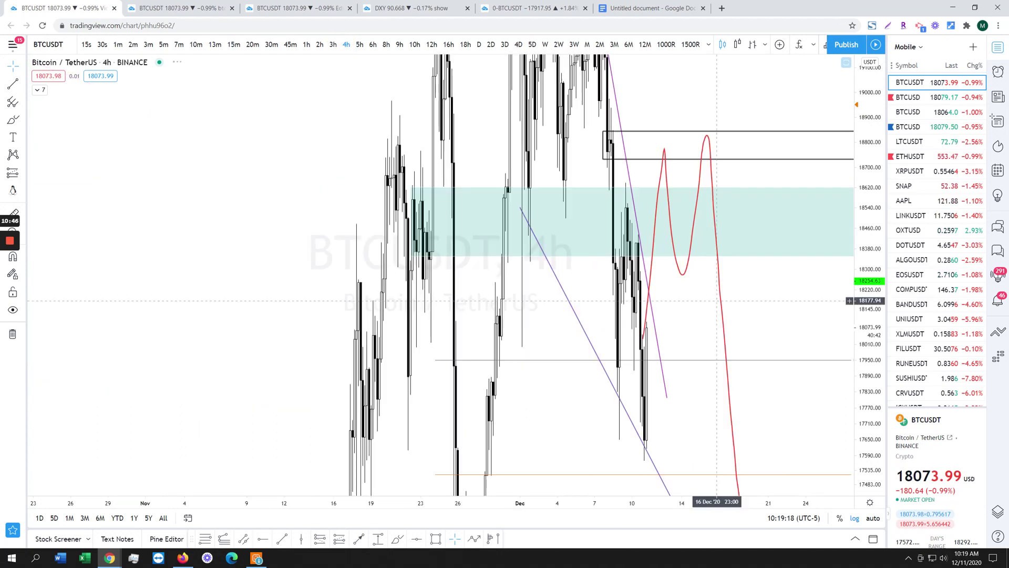
pyautogui.click(868, 165)
pyautogui.doubleClick(868, 165)
pyautogui.scroll(3, 683, 271)
pyautogui.moveTo(584, 373); pyautogui.dragTo(448, 429)
pyautogui.scroll(1, 551, 175)
pyautogui.moveTo(677, 139); pyautogui.dragTo(704, 135)
pyautogui.moveTo(871, 142); pyautogui.dragTo(870, 322)
pyautogui.scroll(-1, 625, 209)
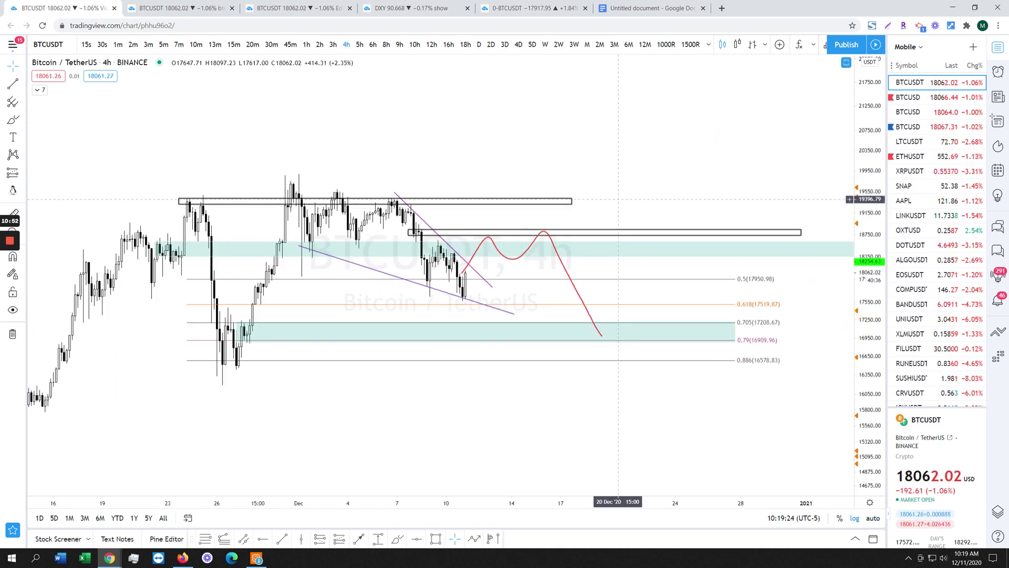
# - Circle in red the December 8 candles at the start of the lower black box and the late November lows
pyautogui.click(23, 121)
pyautogui.click(46, 124)
pyautogui.click(412, 234)
pyautogui.moveTo(411, 237); pyautogui.dragTo(419, 227)
pyautogui.moveTo(482, 233)
pyautogui.mouseDown()
pyautogui.moveTo(489, 219)
pyautogui.moveTo(513, 231)
pyautogui.moveTo(520, 199)
pyautogui.moveTo(501, 210)
pyautogui.mouseUp()
pyautogui.press('Delete')
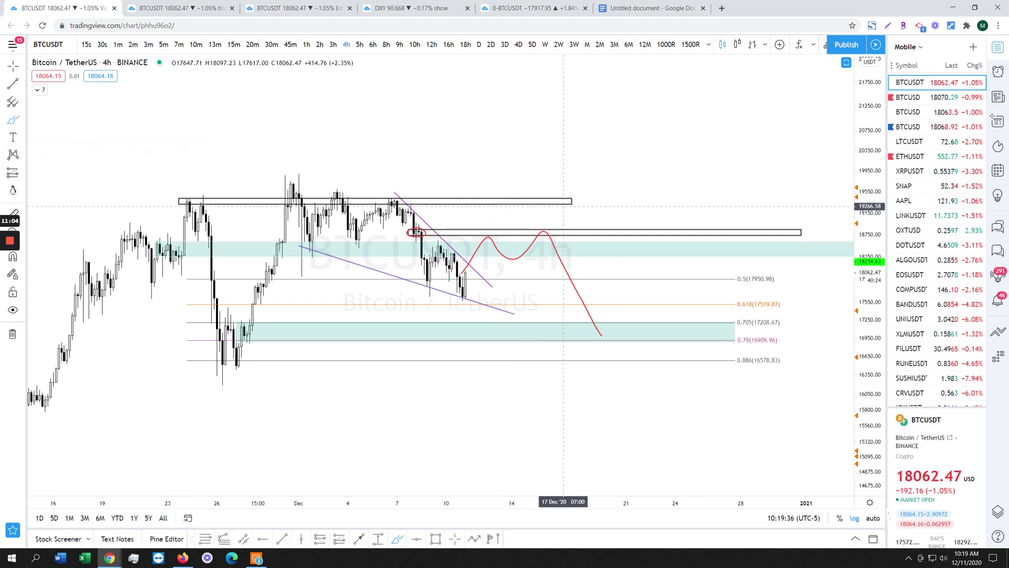
pyautogui.moveTo(226, 319)
pyautogui.mouseDown()
pyautogui.moveTo(198, 338)
pyautogui.moveTo(282, 358)
pyautogui.moveTo(225, 321)
pyautogui.mouseUp()
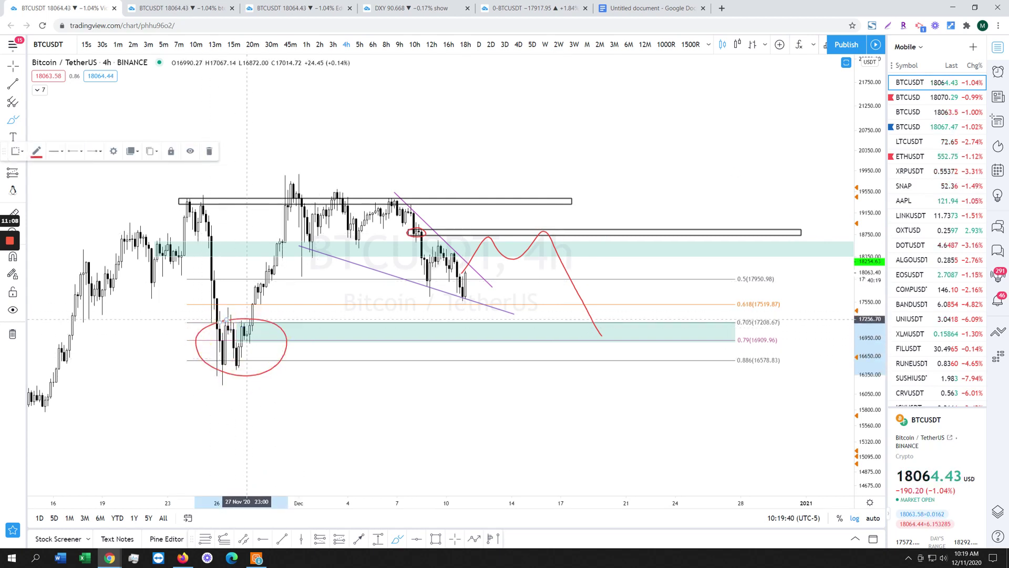
# - On the 2h BTCUSDT chart, draw a Fibonacci retracement from 16179.61 on November 26 to 19884.86 on December 13
pyautogui.click(195, 8)
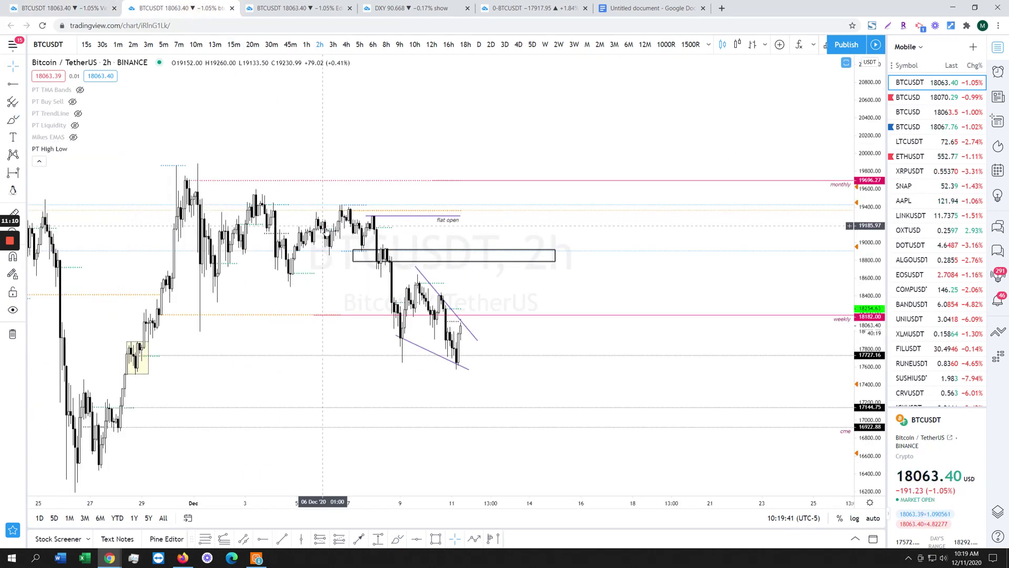
pyautogui.click(205, 539)
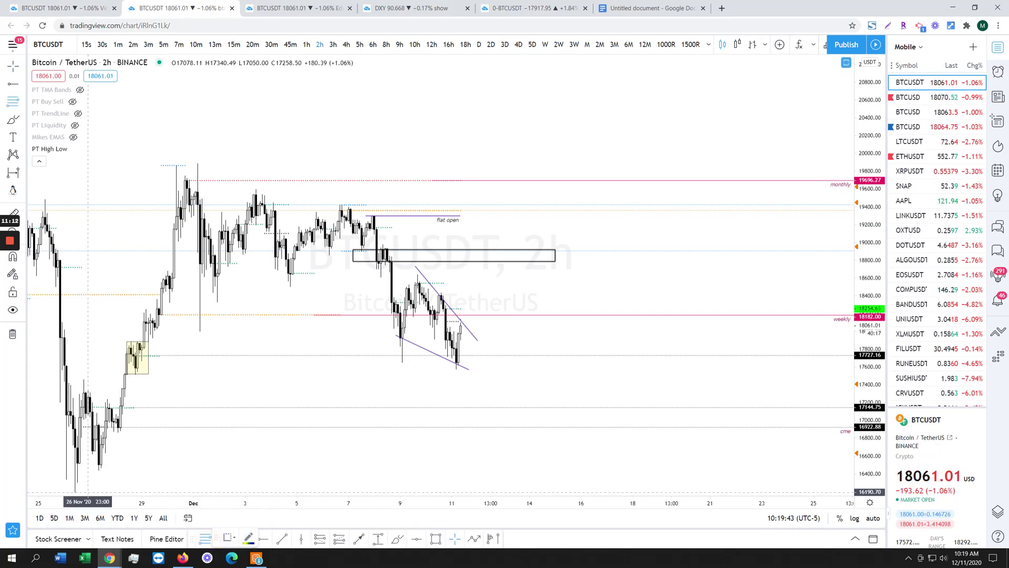
pyautogui.click(82, 493)
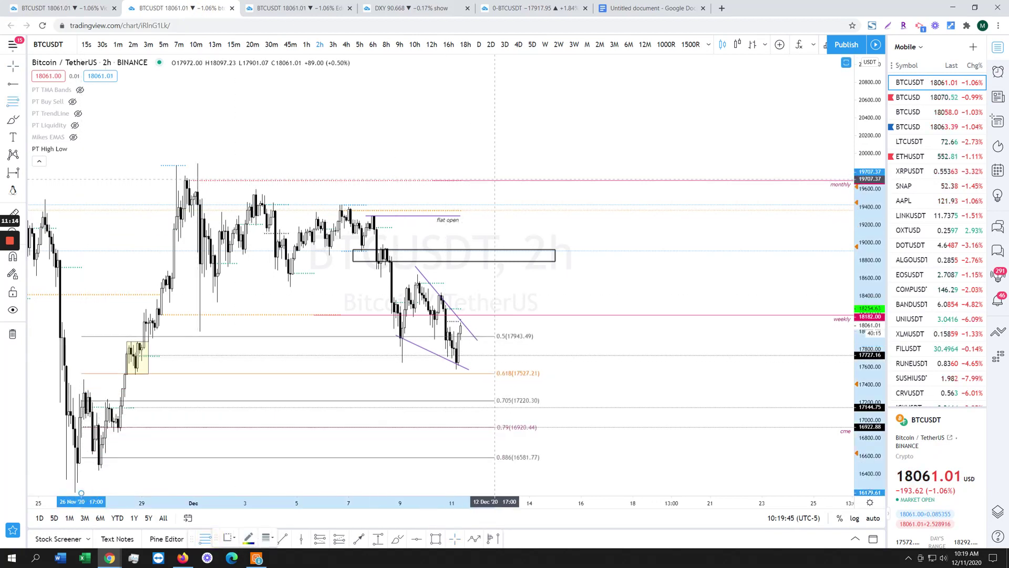
pyautogui.click(518, 163)
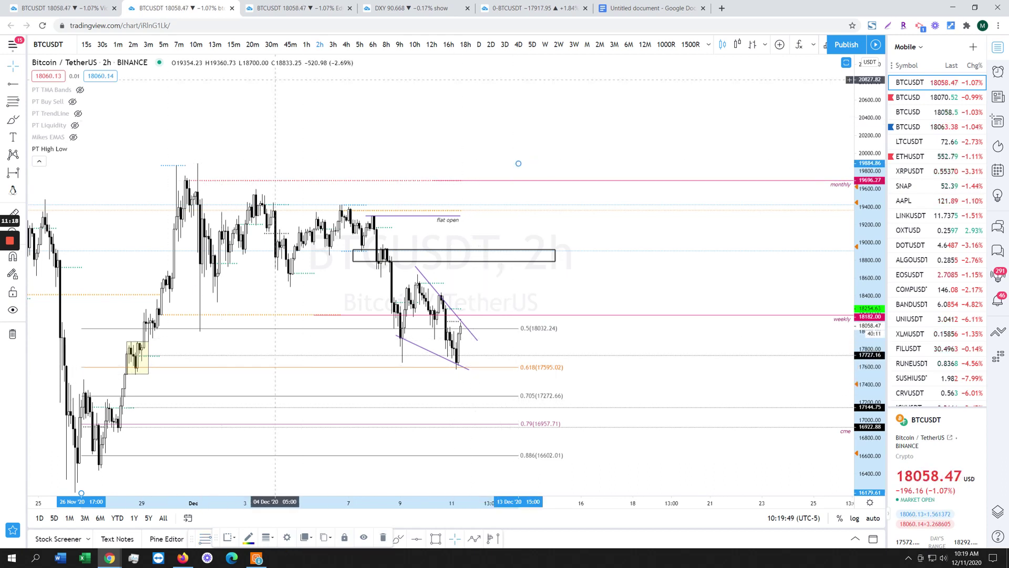
# - Set the chart to the 1h timeframe and restore the stochastic and RSI panes beneath the price
pyautogui.click(307, 44)
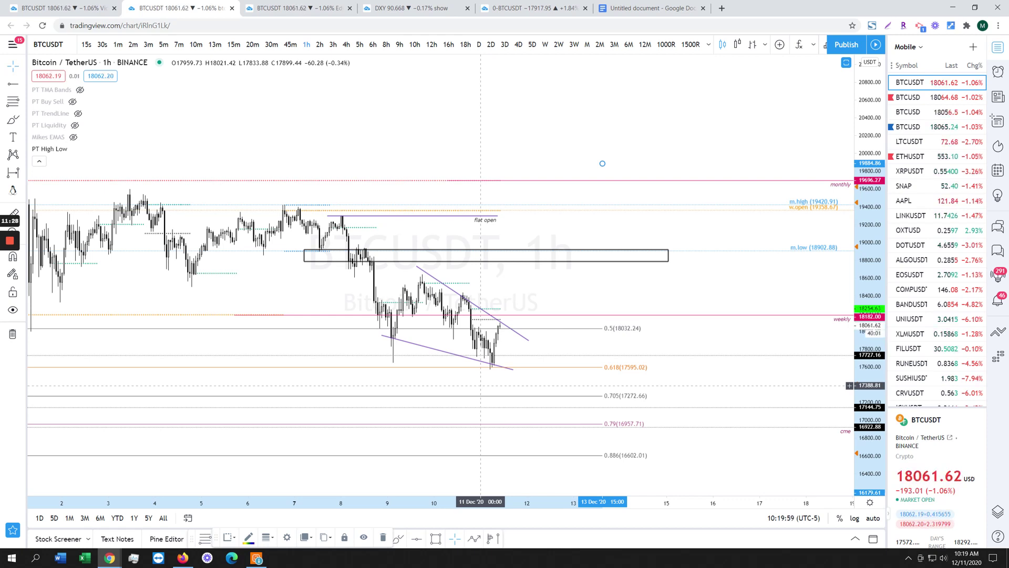
pyautogui.scroll(-2, 504, 326)
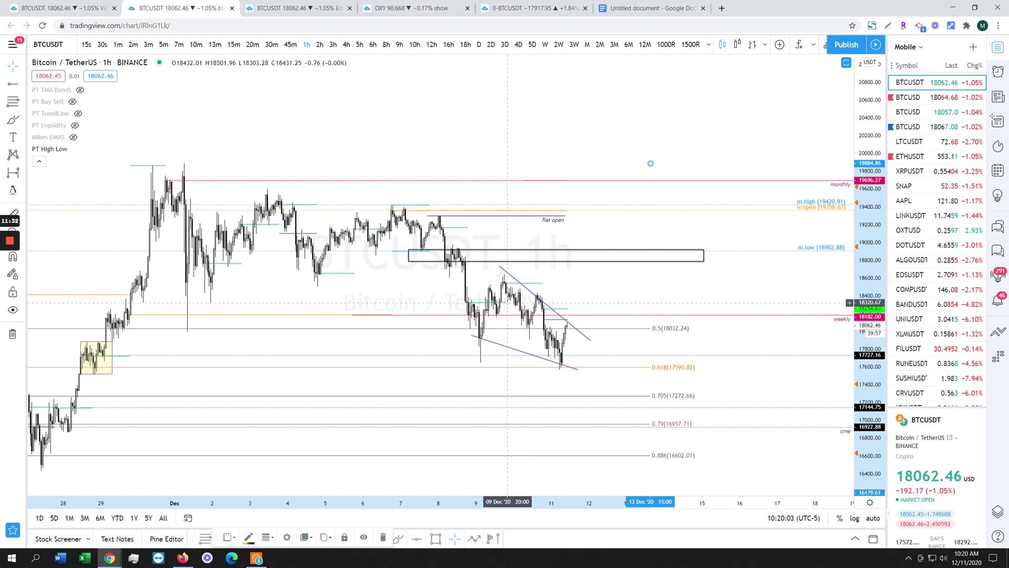
pyautogui.click(12, 67)
pyautogui.click(538, 129)
pyautogui.doubleClick(538, 128)
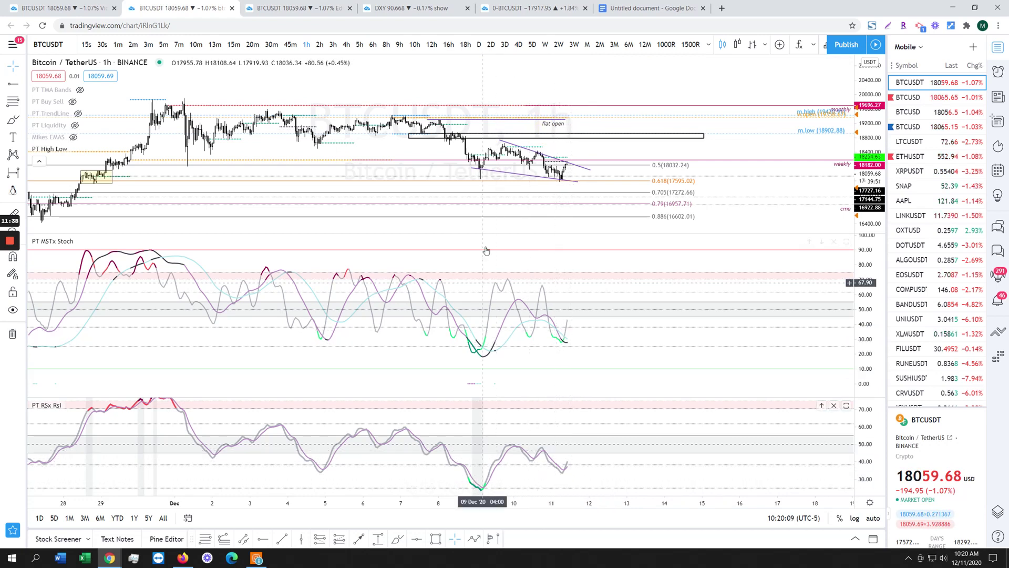
# - Maximise the price pane of the 1h BTCUSDT chart around the early December candles
pyautogui.scroll(2, 484, 248)
pyautogui.doubleClick(550, 82)
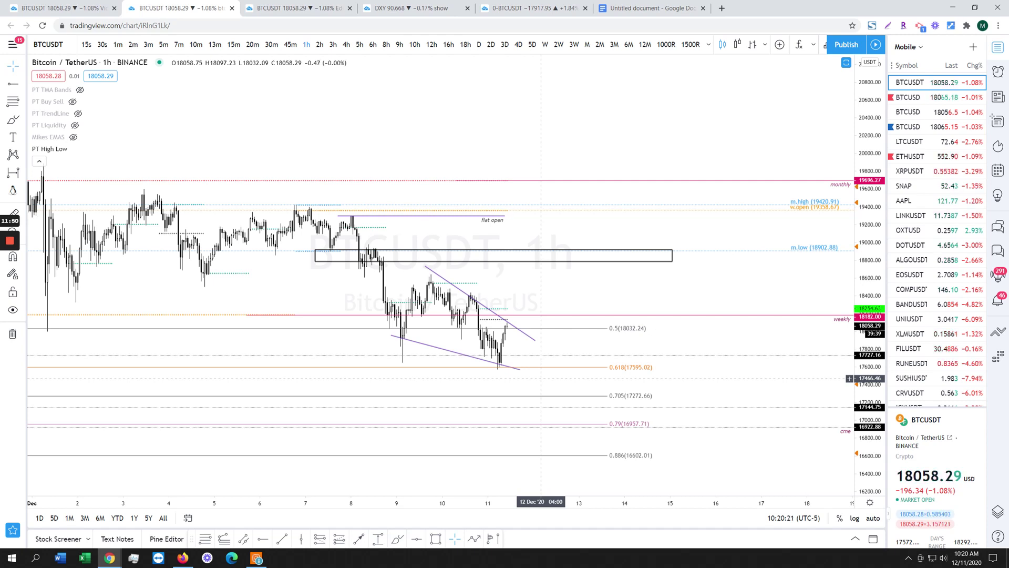
pyautogui.moveTo(54, 151)
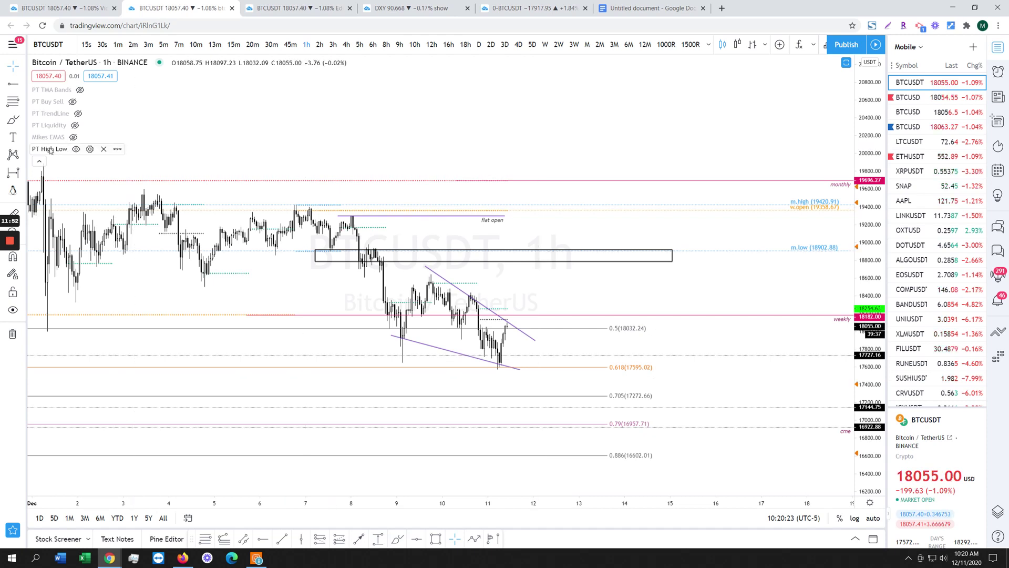
# - Circle in red the December 9 and December 11 lows along the wedge's lower line, and undo the marks
pyautogui.click(13, 120)
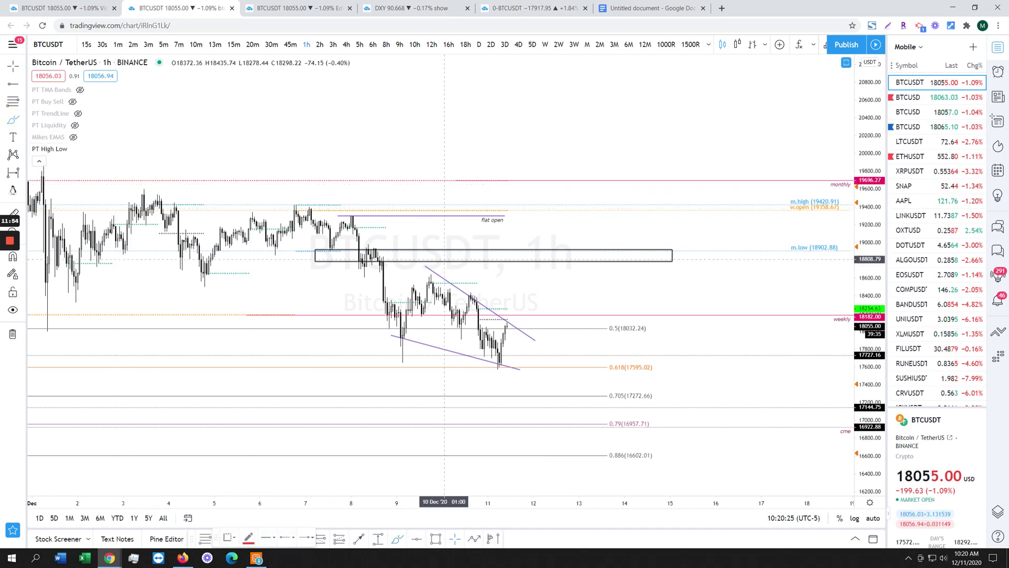
pyautogui.scroll(1, 497, 311)
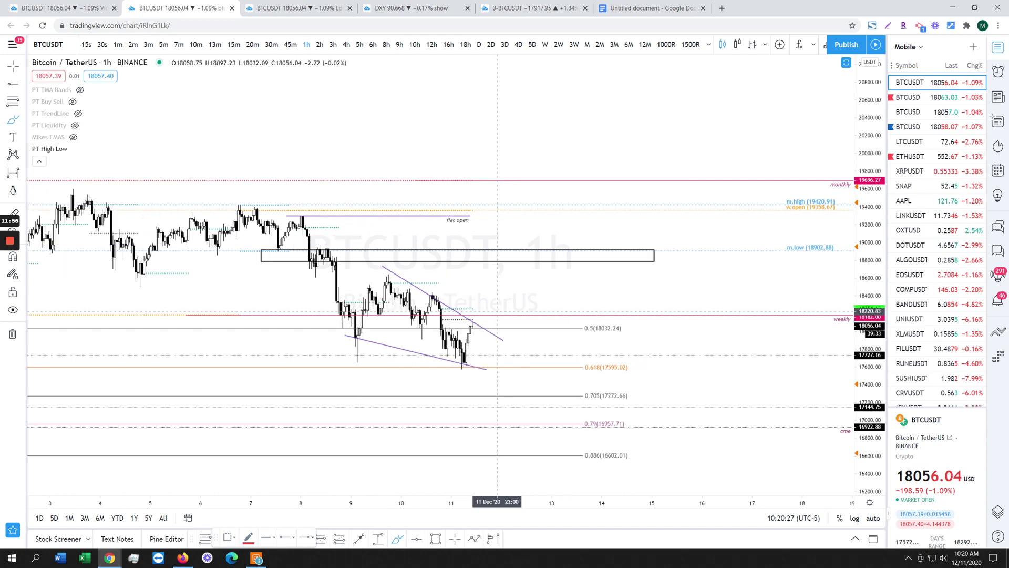
pyautogui.moveTo(466, 364)
pyautogui.mouseDown()
pyautogui.moveTo(444, 362)
pyautogui.moveTo(473, 361)
pyautogui.moveTo(461, 357)
pyautogui.mouseUp()
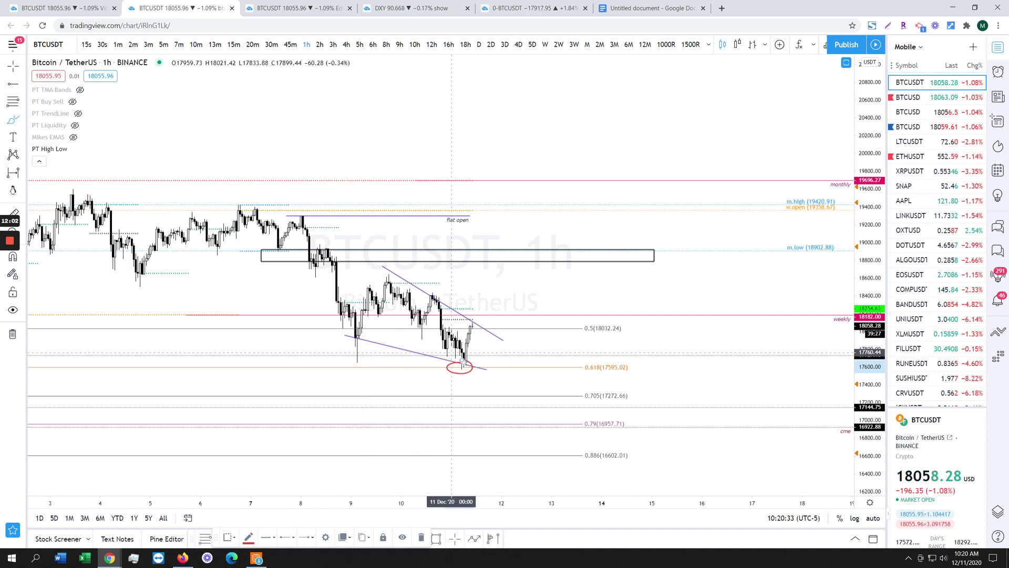
pyautogui.moveTo(457, 355)
pyautogui.mouseDown()
pyautogui.moveTo(450, 346)
pyautogui.moveTo(439, 360)
pyautogui.moveTo(484, 356)
pyautogui.mouseUp()
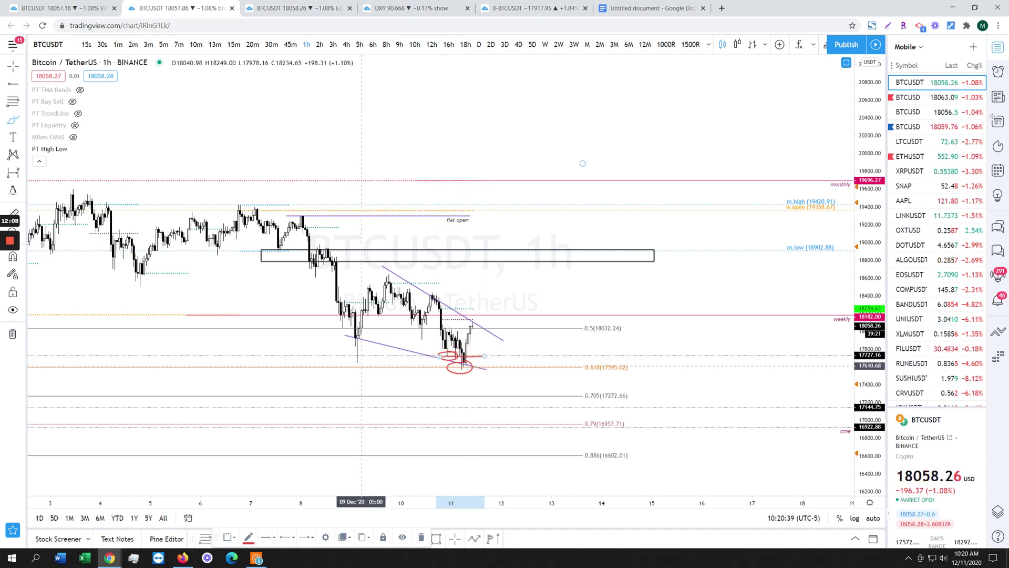
pyautogui.moveTo(352, 361); pyautogui.dragTo(351, 358)
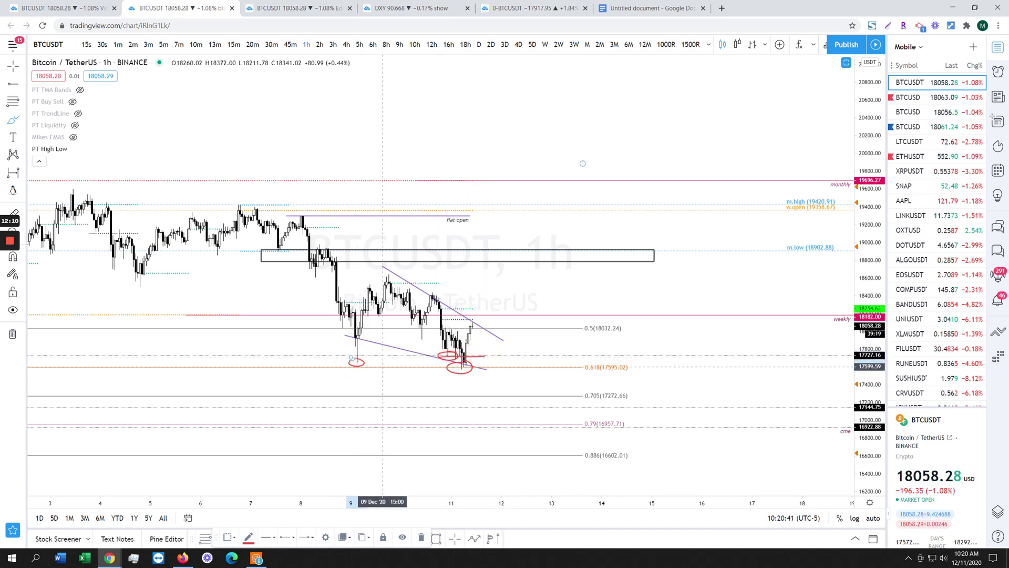
pyautogui.hotkey('ctrl', 'z')
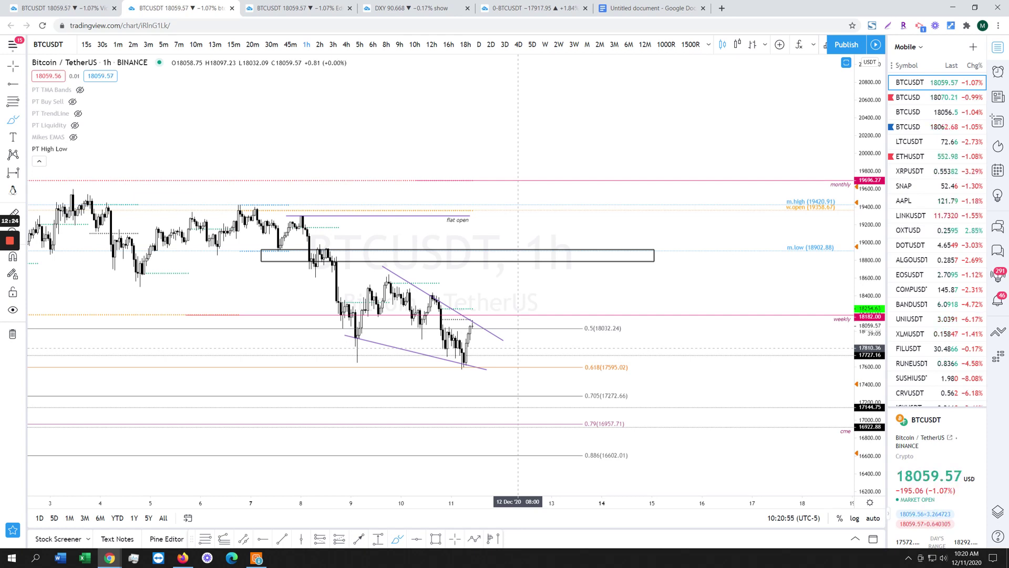
# - Draw a red path from the current price through a circled retest near the weekly level to the black box, and circle the December 9 high
pyautogui.scroll(-1, 518, 347)
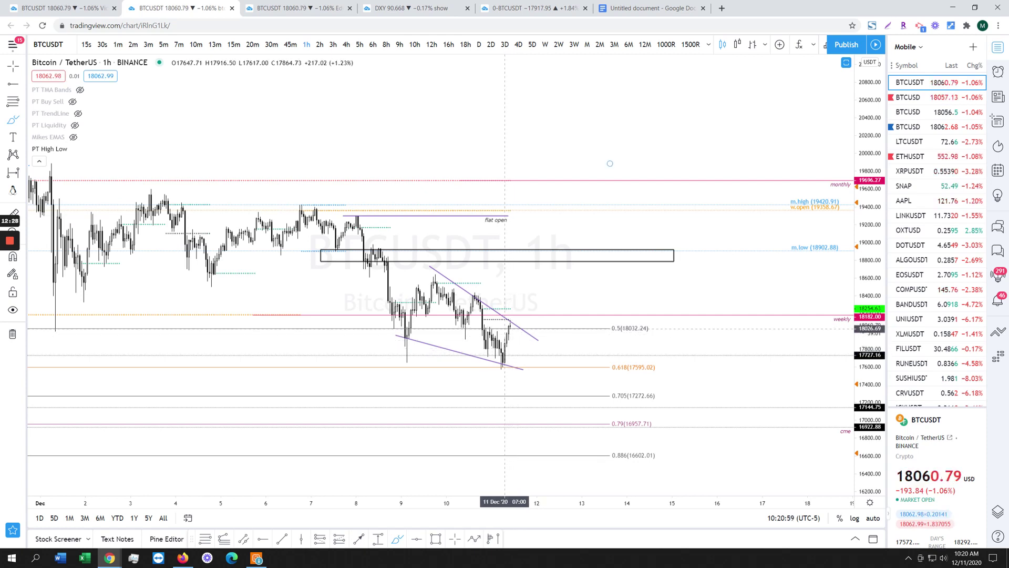
pyautogui.moveTo(504, 331)
pyautogui.mouseDown()
pyautogui.moveTo(514, 302)
pyautogui.moveTo(541, 326)
pyautogui.moveTo(528, 314)
pyautogui.moveTo(559, 256)
pyautogui.mouseUp()
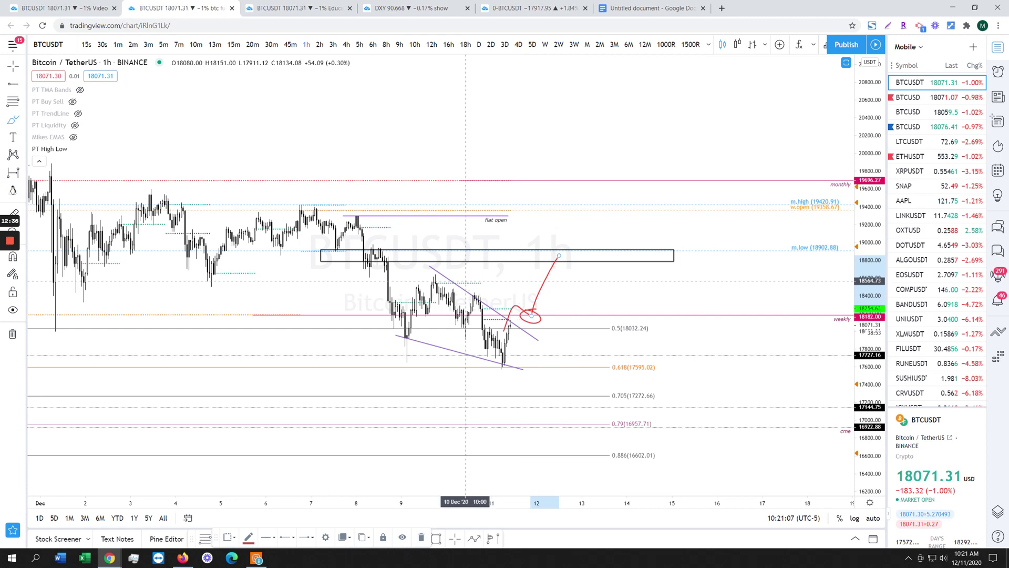
pyautogui.click(427, 281)
pyautogui.moveTo(427, 281)
pyautogui.mouseDown()
pyautogui.moveTo(442, 279)
pyautogui.moveTo(430, 270)
pyautogui.mouseUp()
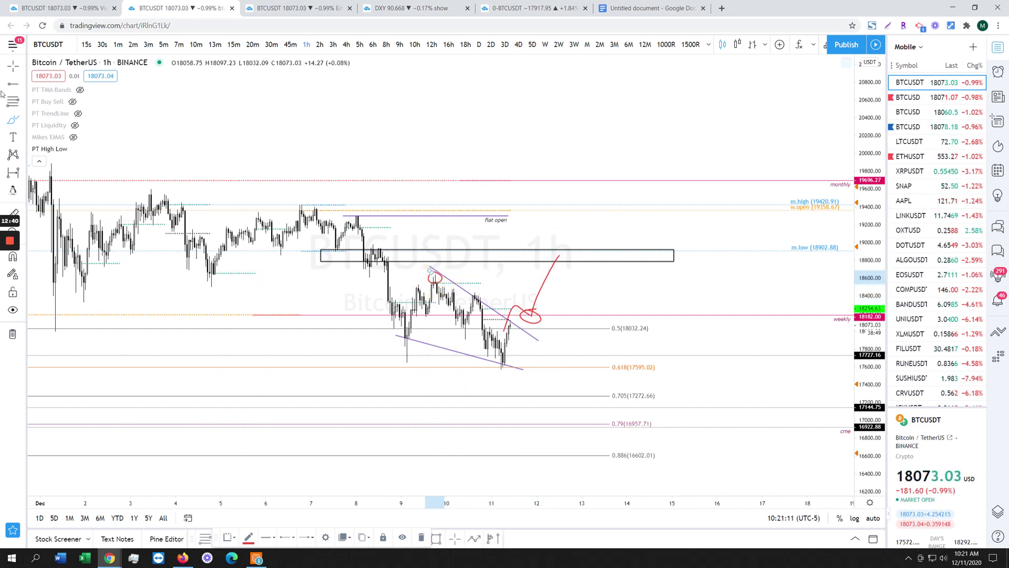
pyautogui.click(12, 66)
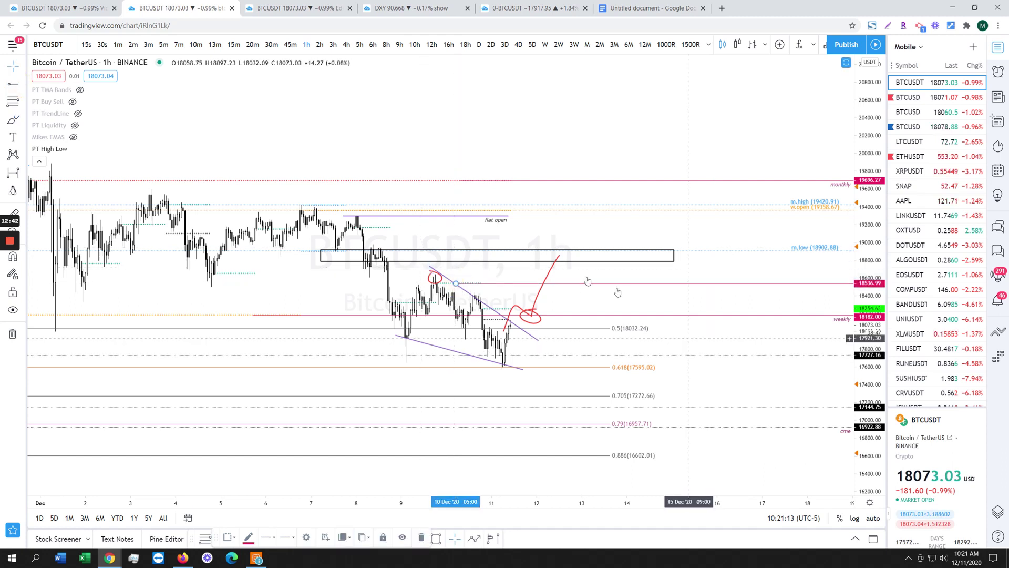
# - Delete the stray horizontal line, the red circles and the red projected path from the price chart
pyautogui.press('Delete')
pyautogui.click(442, 278)
pyautogui.press('Delete')
pyautogui.click(546, 284)
pyautogui.press('Delete')
pyautogui.click(526, 312)
pyautogui.press('Delete')
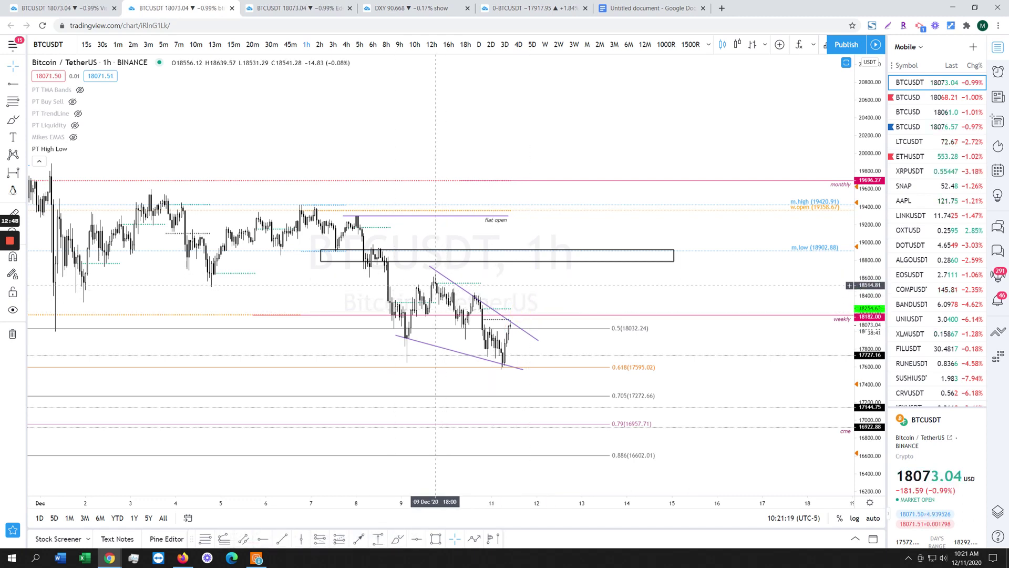
# - Draw a horizontal trend line at about 18548 from December 10 to December 13 and label it "daily open"
pyautogui.click(25, 89)
pyautogui.click(50, 83)
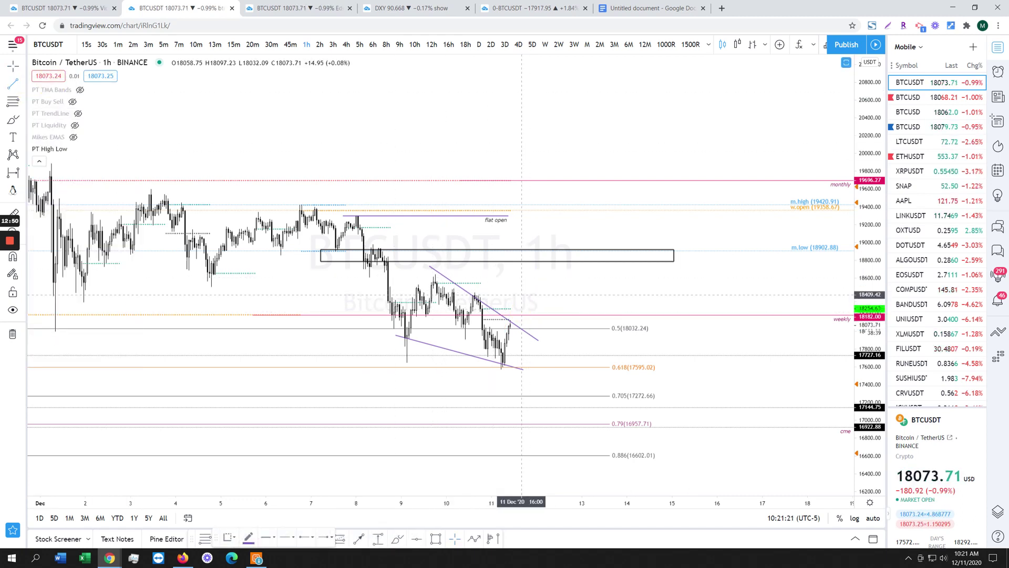
pyautogui.click(463, 283)
pyautogui.click(605, 282)
pyautogui.doubleClick(564, 283)
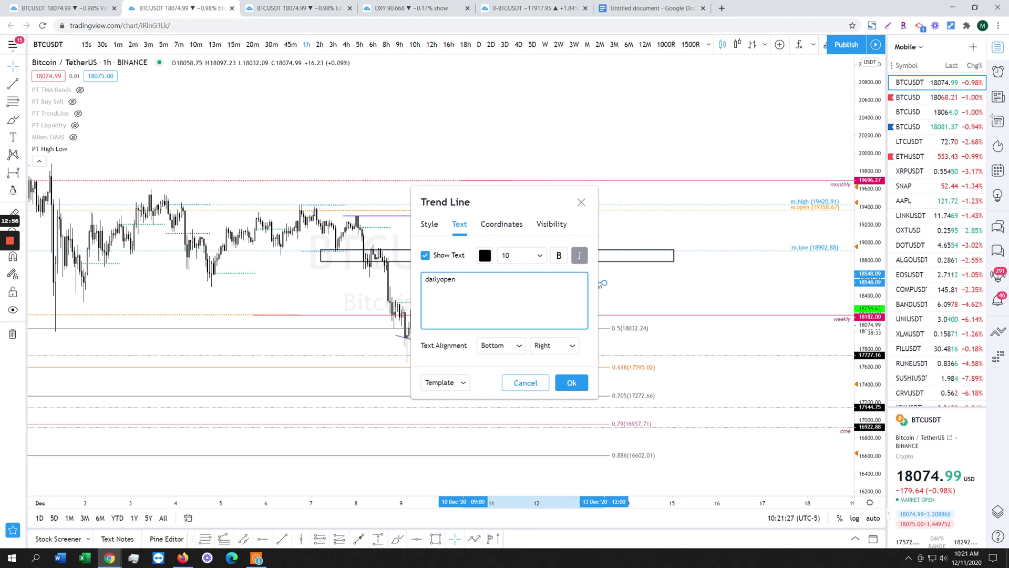
pyautogui.click(571, 382)
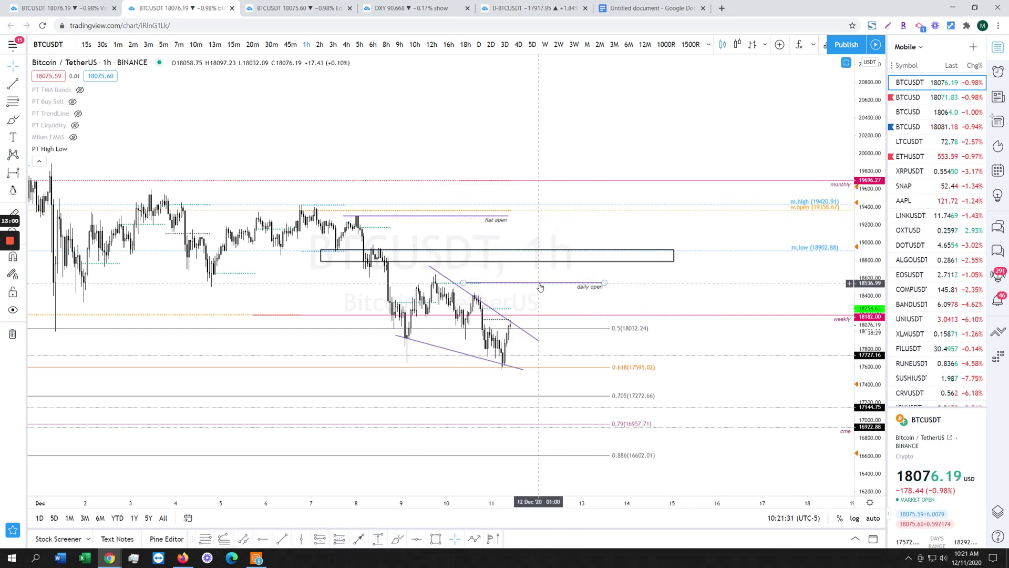
# - Duplicate the labelled daily open line and place the copy at about 18254, starting on December 10
pyautogui.scroll(-2, 551, 296)
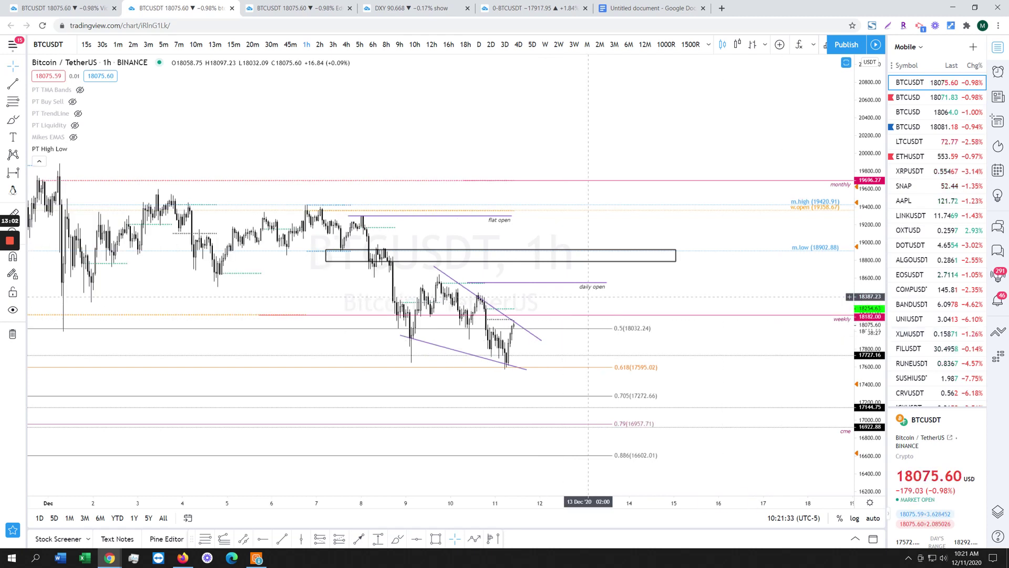
pyautogui.moveTo(548, 284); pyautogui.dragTo(565, 315)
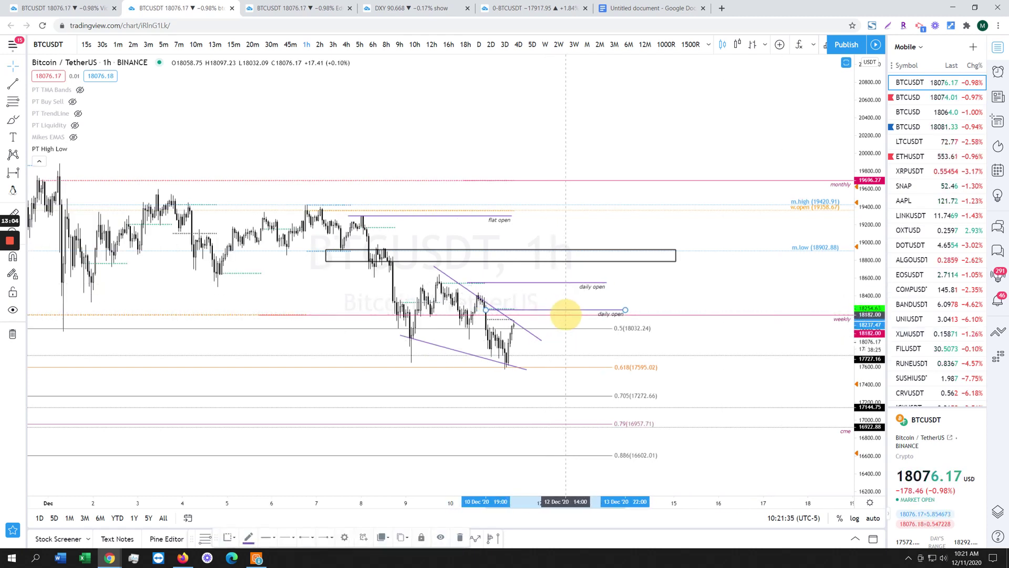
pyautogui.scroll(2, 531, 317)
pyautogui.moveTo(869, 382); pyautogui.dragTo(864, 292)
pyautogui.moveTo(570, 306); pyautogui.dragTo(581, 292)
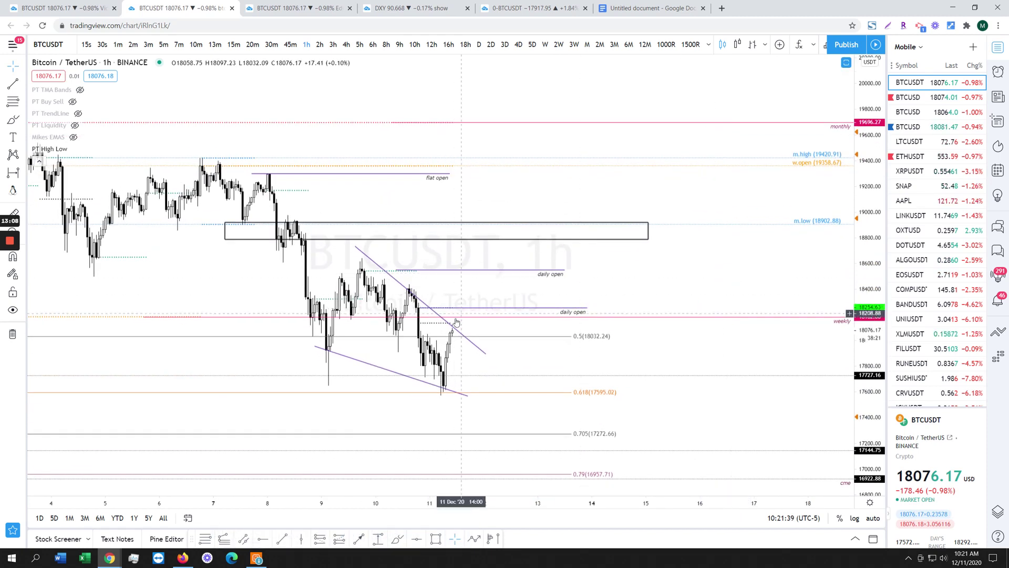
pyautogui.scroll(2, 444, 314)
pyautogui.scroll(2, 432, 313)
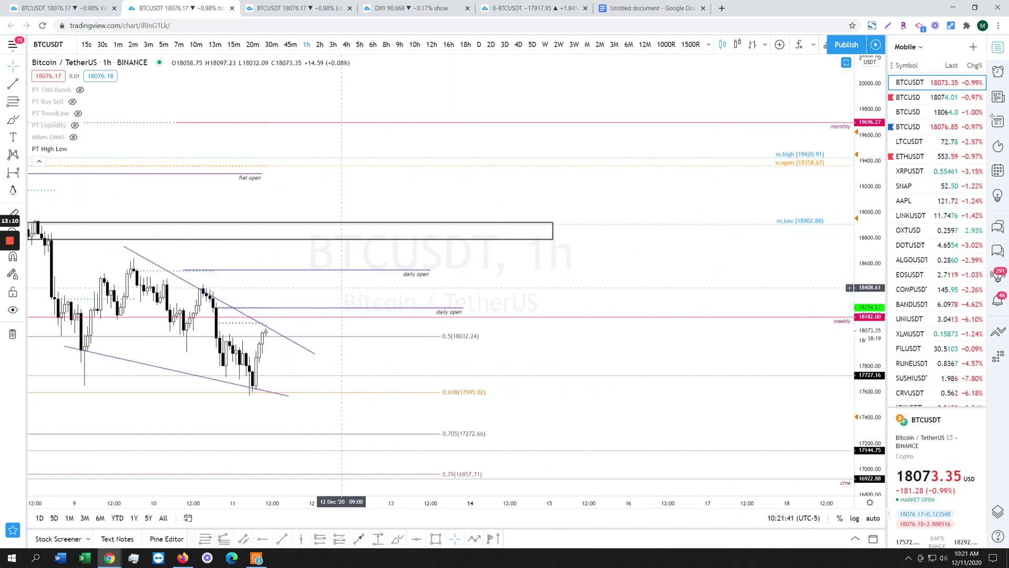
pyautogui.moveTo(362, 309)
pyautogui.mouseDown()
pyautogui.moveTo(379, 295)
pyautogui.moveTo(362, 304)
pyautogui.mouseUp()
pyautogui.scroll(-1, 362, 305)
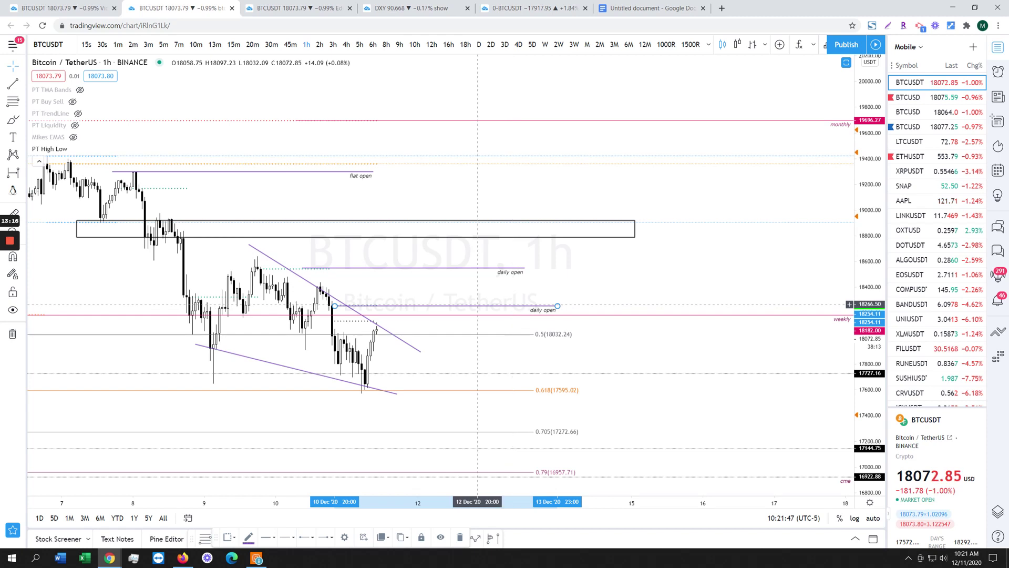
# - Draw a red zigzag path from the latest candle up to the black box, and circle the lower daily open label and the December 9 high
pyautogui.click(12, 119)
pyautogui.moveTo(377, 323)
pyautogui.mouseDown()
pyautogui.moveTo(396, 293)
pyautogui.moveTo(413, 302)
pyautogui.moveTo(435, 270)
pyautogui.moveTo(459, 296)
pyautogui.moveTo(489, 247)
pyautogui.moveTo(518, 231)
pyautogui.mouseUp()
pyautogui.scroll(-1, 588, 358)
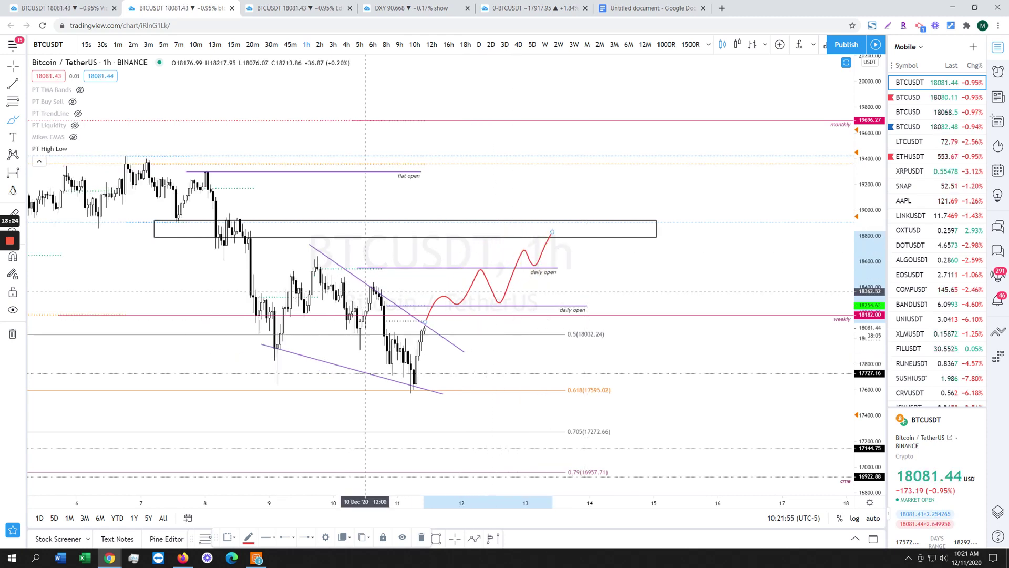
pyautogui.moveTo(552, 305)
pyautogui.mouseDown()
pyautogui.moveTo(568, 309)
pyautogui.moveTo(575, 293)
pyautogui.moveTo(565, 295)
pyautogui.mouseUp()
pyautogui.scroll(-1, 471, 315)
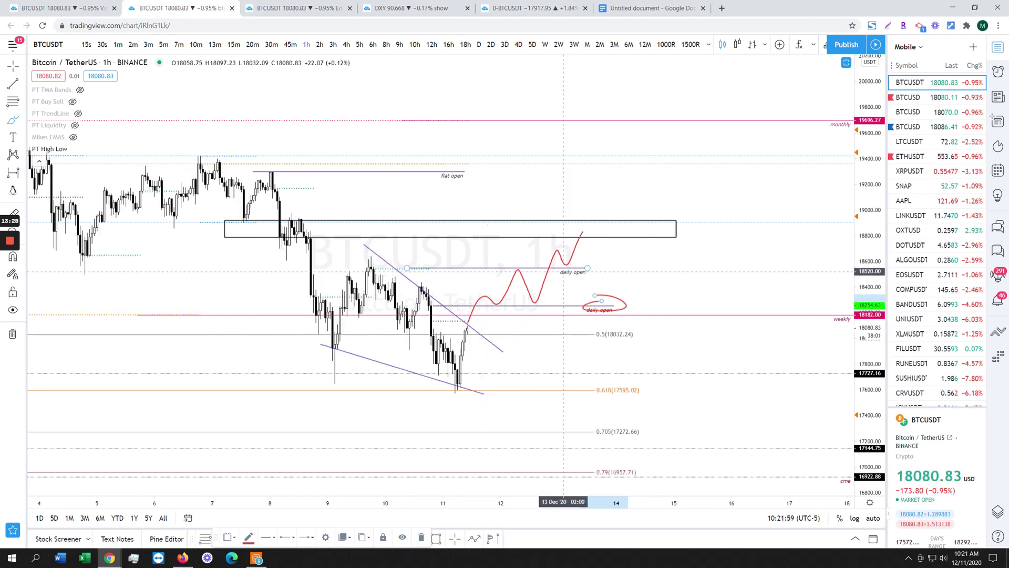
pyautogui.moveTo(374, 259)
pyautogui.mouseDown()
pyautogui.moveTo(356, 270)
pyautogui.moveTo(362, 262)
pyautogui.mouseUp()
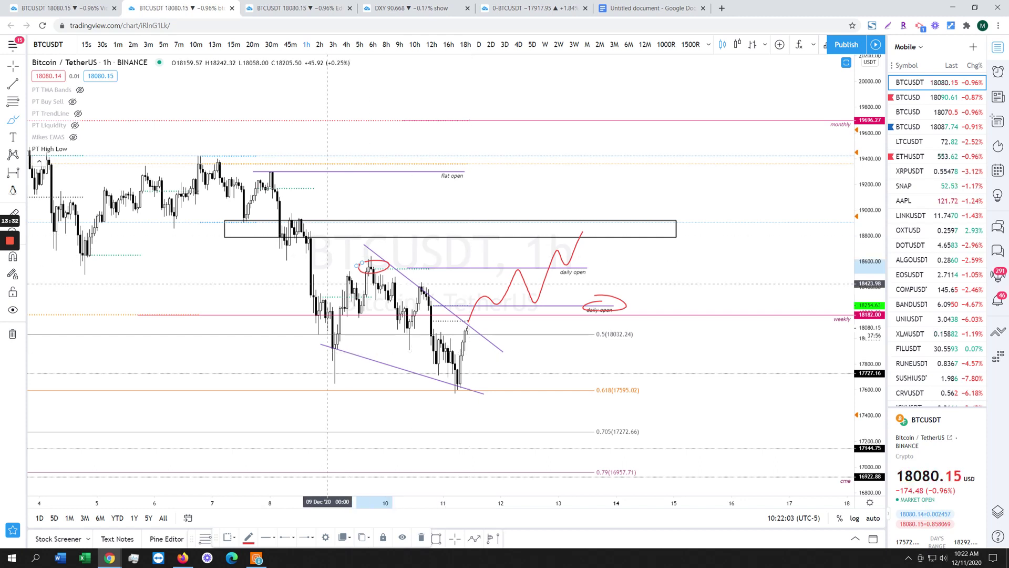
# - Circle in red the falling wedge, the December 8 candles at the black box and the flat open high, and clear all red marks
pyautogui.moveTo(372, 243)
pyautogui.mouseDown()
pyautogui.moveTo(325, 356)
pyautogui.moveTo(430, 404)
pyautogui.moveTo(515, 356)
pyautogui.moveTo(408, 246)
pyautogui.moveTo(364, 240)
pyautogui.mouseUp()
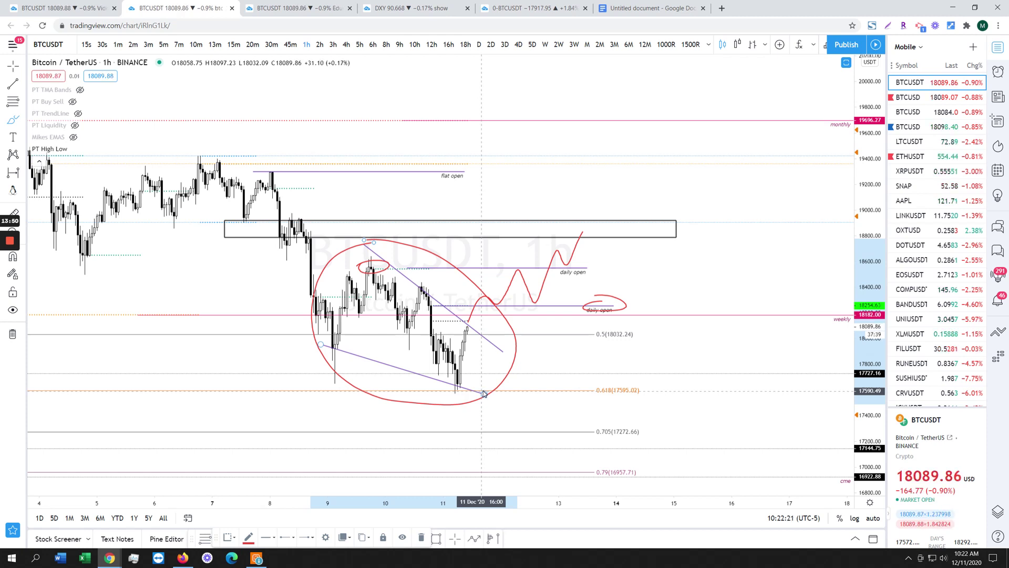
pyautogui.moveTo(275, 219)
pyautogui.mouseDown()
pyautogui.moveTo(294, 250)
pyautogui.moveTo(315, 213)
pyautogui.mouseUp()
pyautogui.moveTo(265, 178)
pyautogui.mouseDown()
pyautogui.moveTo(282, 162)
pyautogui.moveTo(269, 161)
pyautogui.mouseUp()
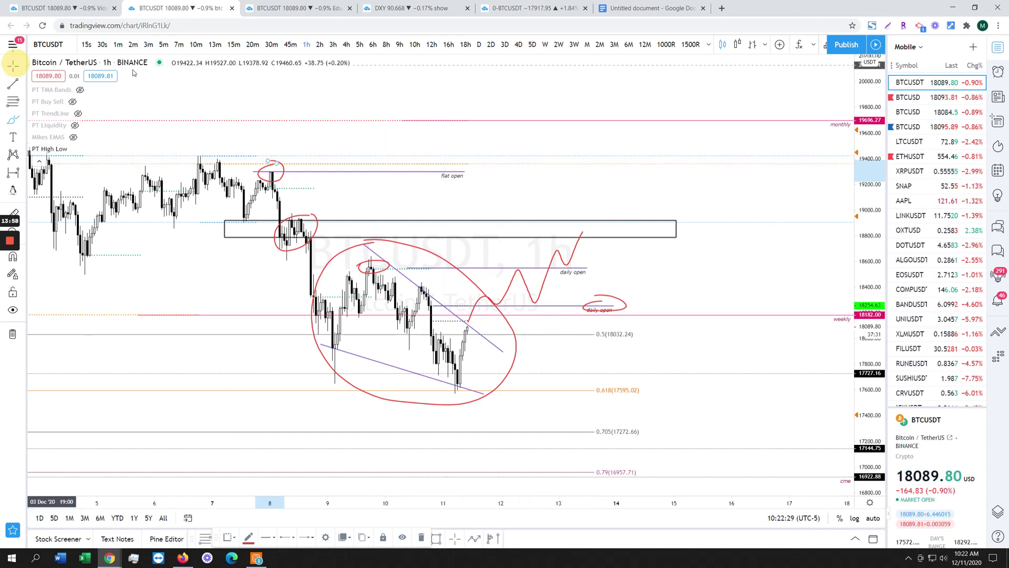
pyautogui.moveTo(619, 179); pyautogui.dragTo(589, 174)
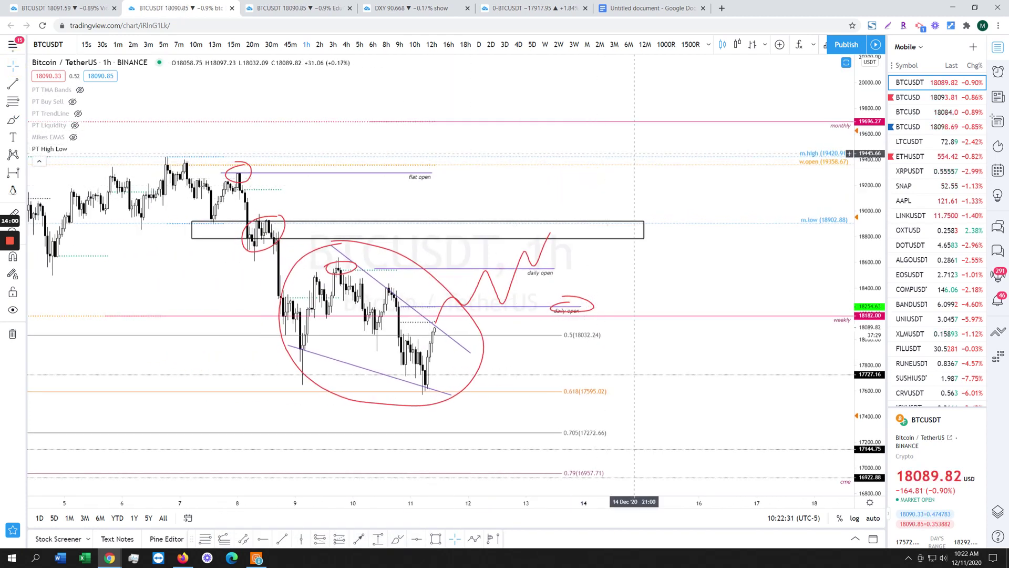
pyautogui.scroll(-1, 635, 153)
pyautogui.scroll(-1, 686, 164)
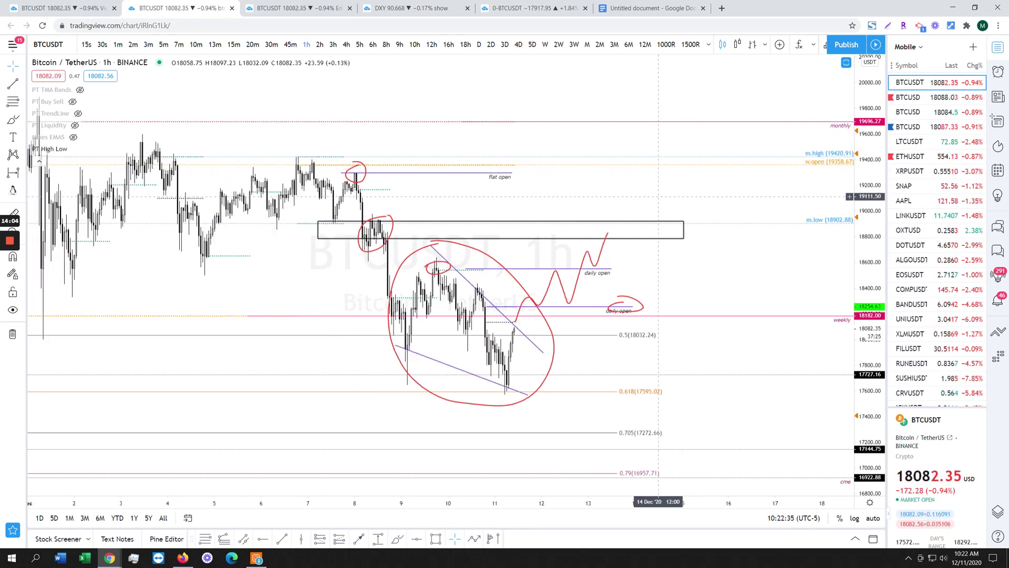
pyautogui.scroll(2, 658, 196)
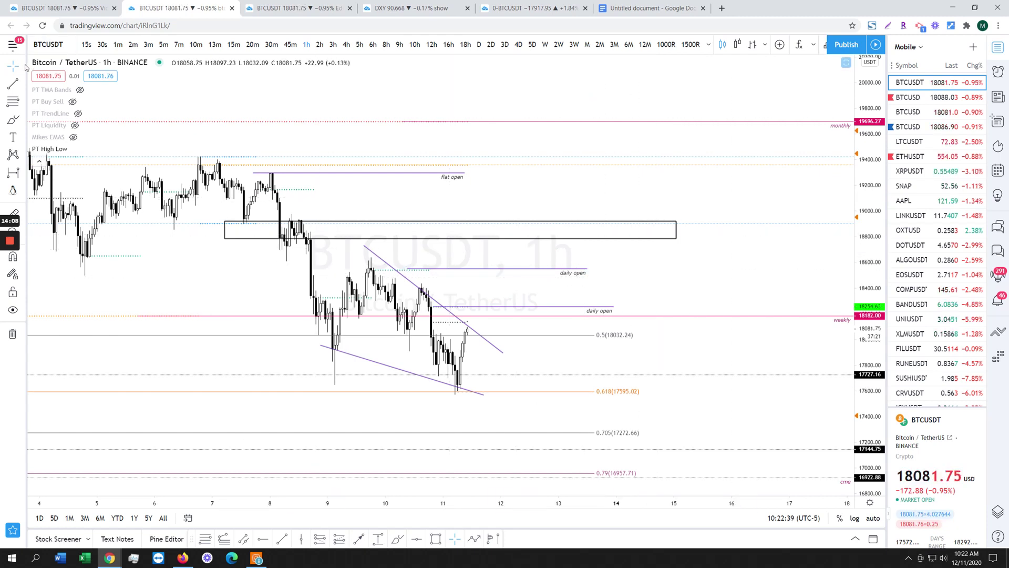
# - Set the chart to the 1D timeframe with an auto-fitted price scale and restore the stochastic and RSI panes
pyautogui.click(479, 44)
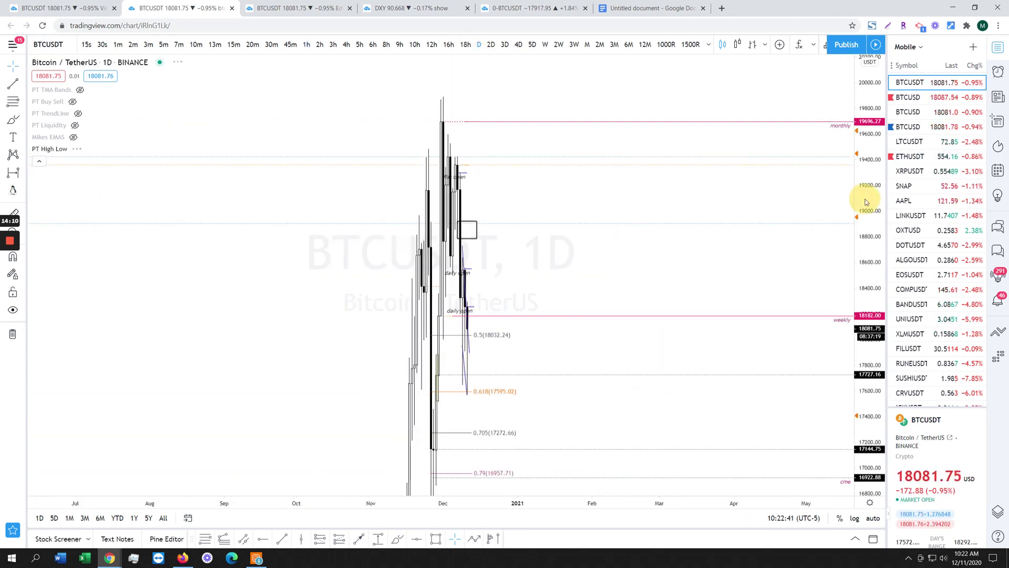
pyautogui.click(11, 70)
pyautogui.doubleClick(535, 289)
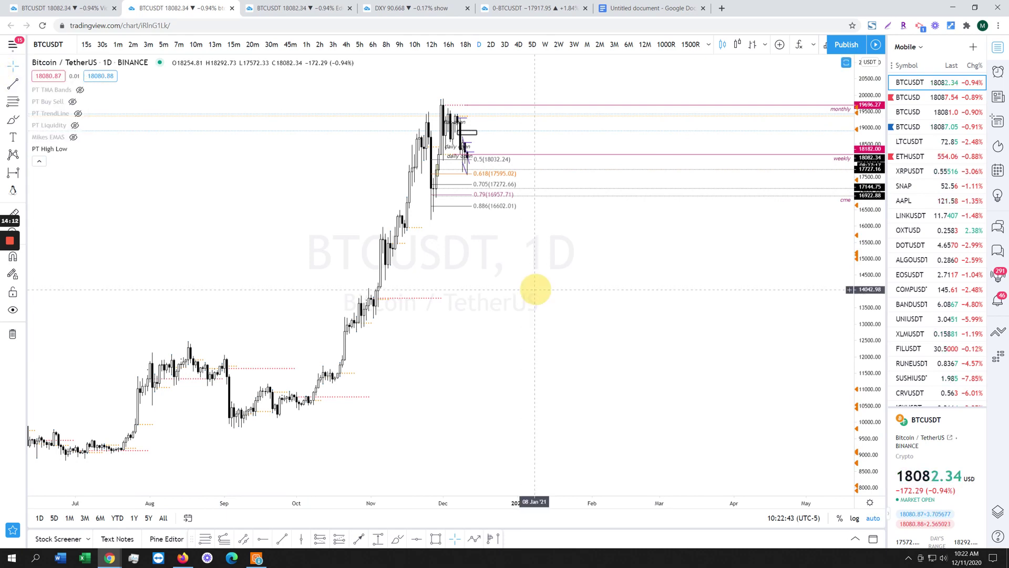
pyautogui.scroll(-2, 535, 289)
# - Circle in red the early December bounce on the daily stochastic and readjust the RSI pane's vertical scale
pyautogui.click(13, 119)
pyautogui.moveTo(490, 264)
pyautogui.mouseDown()
pyautogui.moveTo(480, 289)
pyautogui.moveTo(509, 273)
pyautogui.moveTo(492, 263)
pyautogui.moveTo(500, 279)
pyautogui.moveTo(579, 255)
pyautogui.moveTo(629, 270)
pyautogui.mouseUp()
pyautogui.press('Delete')
pyautogui.doubleClick(862, 423)
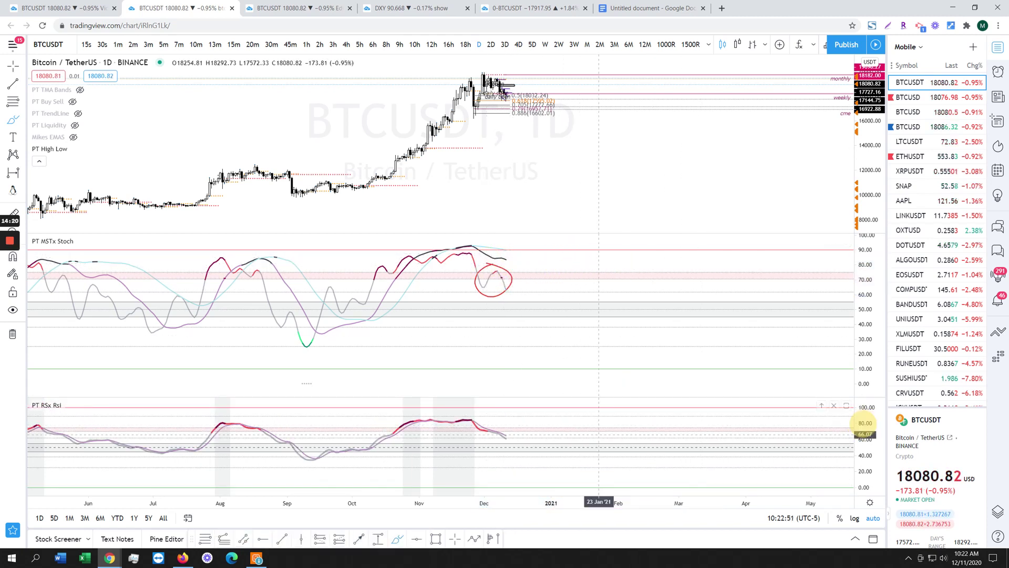
pyautogui.moveTo(884, 481); pyautogui.dragTo(864, 423)
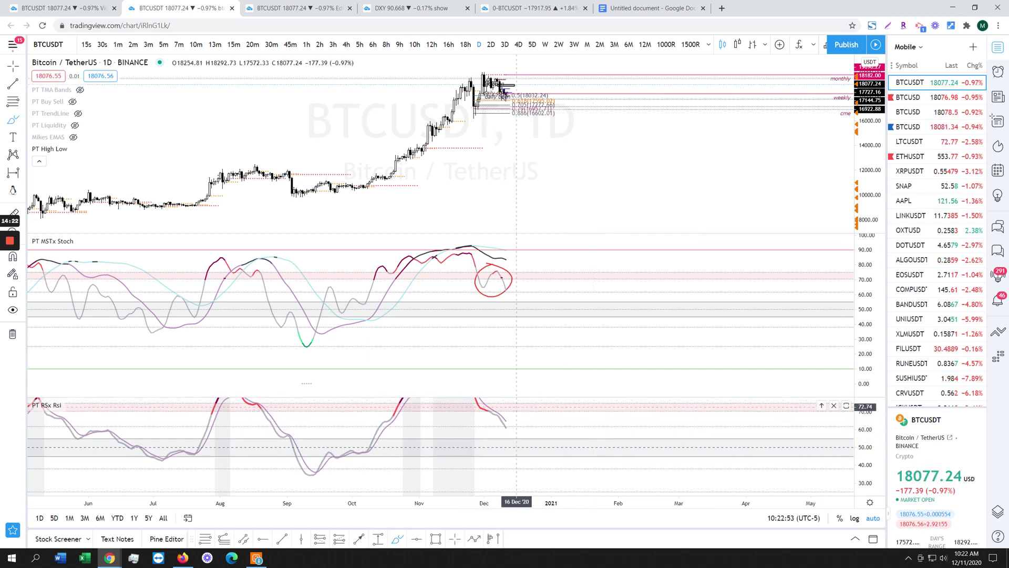
# - On the daily RSI, circle in red the early September and December declines and draw a rounded-bottom curve from December into January 2021
pyautogui.scroll(-5, 556, 447)
pyautogui.click(604, 431)
pyautogui.moveTo(603, 432)
pyautogui.mouseDown()
pyautogui.moveTo(632, 420)
pyautogui.moveTo(591, 421)
pyautogui.mouseUp()
pyautogui.moveTo(486, 432)
pyautogui.mouseDown()
pyautogui.moveTo(475, 451)
pyautogui.moveTo(466, 432)
pyautogui.mouseUp()
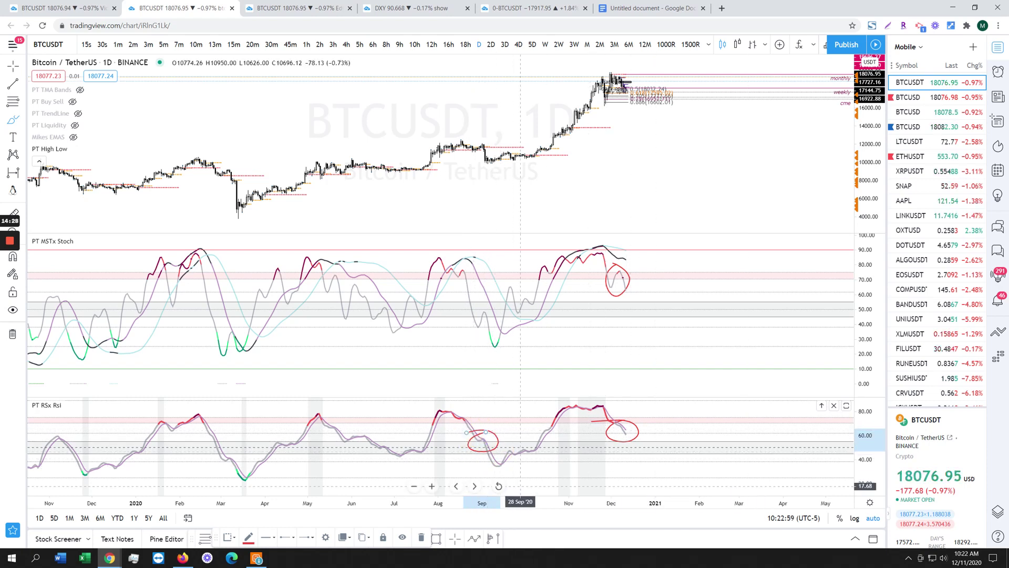
pyautogui.moveTo(618, 435); pyautogui.dragTo(688, 435)
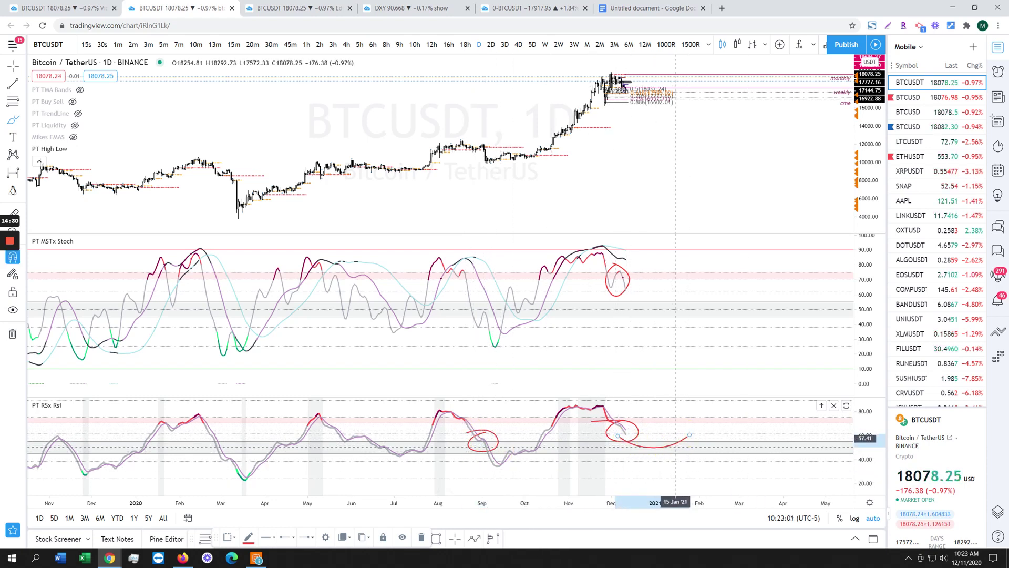
# - Undo the red marks on the daily stochastic and RSI, and try a flat line along the early December stochastic low
pyautogui.hotkey('ctrl', 'z')
pyautogui.hotkey('ctrl', 'z')
pyautogui.hotkey('ctrl', 'z')
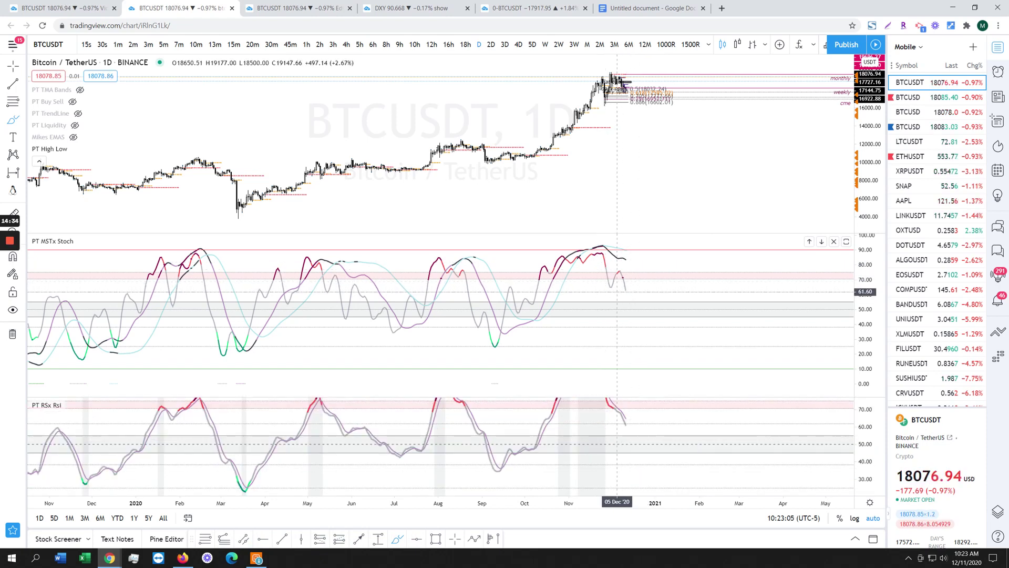
pyautogui.moveTo(605, 288); pyautogui.dragTo(661, 285)
pyautogui.hotkey('ctrl', 'z')
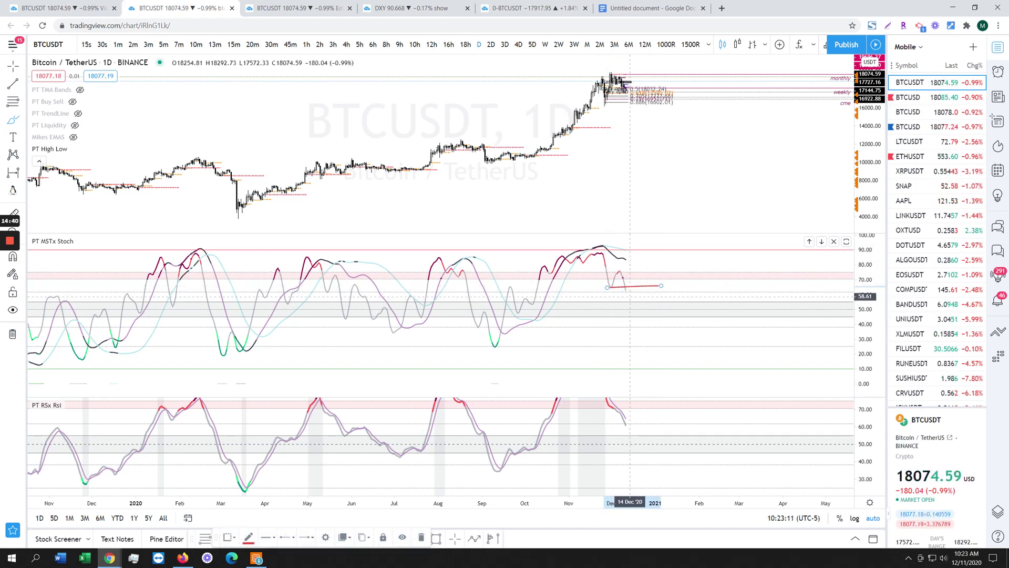
pyautogui.hotkey('ctrl', 'z')
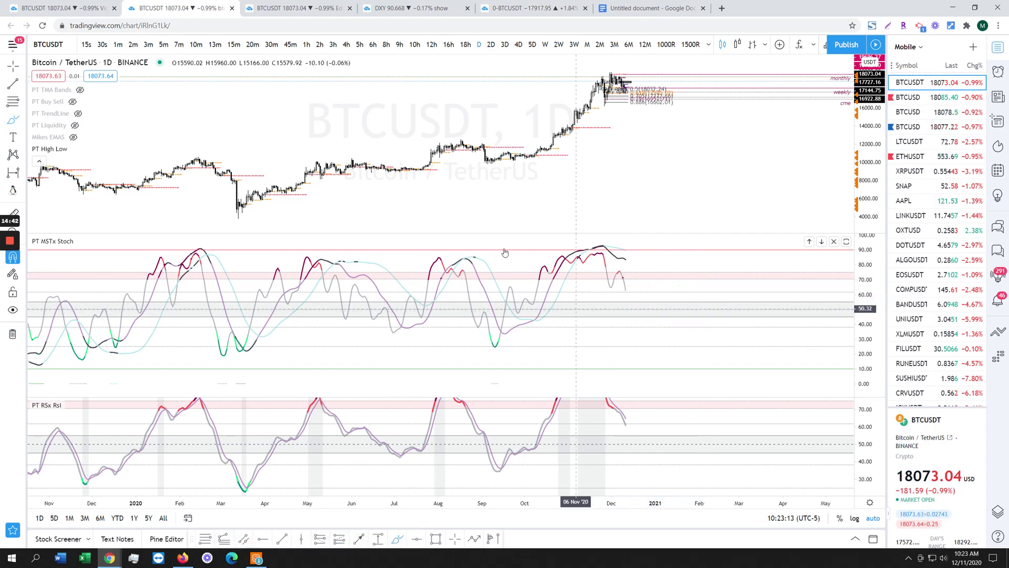
# - Set the chart to the 2D timeframe and turn off the Swing Toggle of the PT RSx Rsi indicator
pyautogui.click(491, 44)
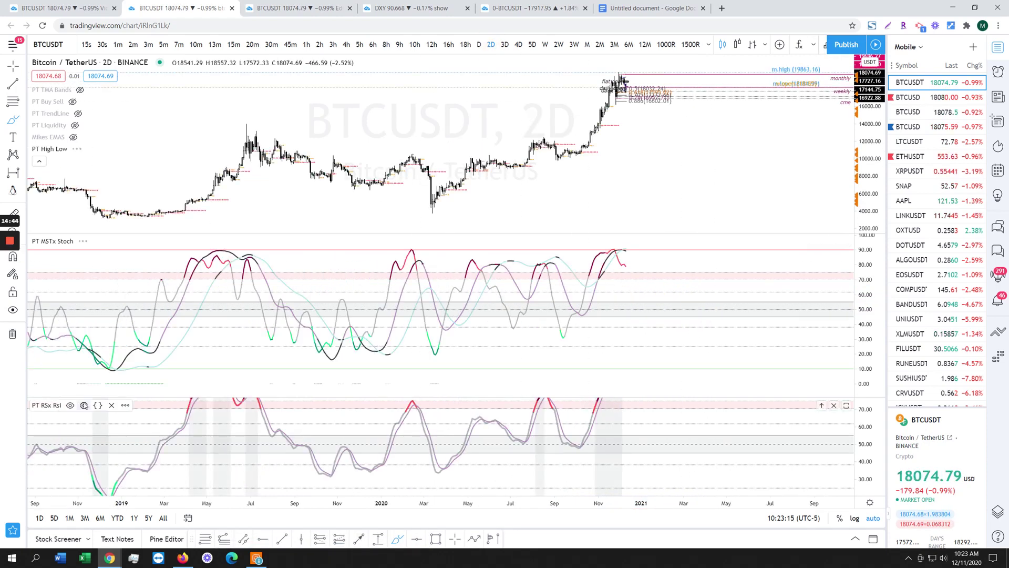
pyautogui.click(84, 405)
pyautogui.click(414, 85)
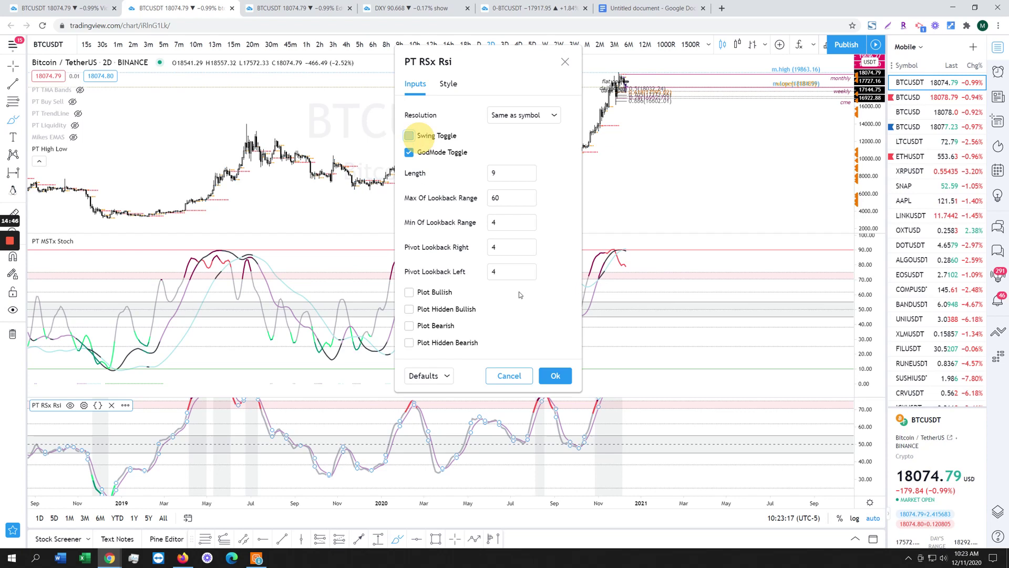
pyautogui.click(556, 377)
pyautogui.scroll(1, 686, 387)
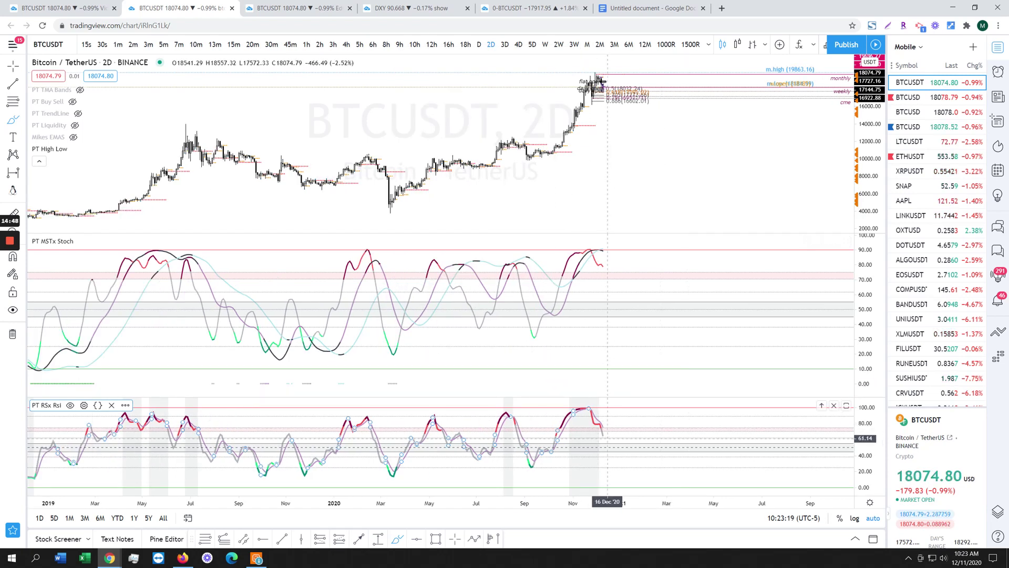
# - Circle in red the December drop on the 2D RSI, check it on the 3D timeframe, and undo both the change and the circle
pyautogui.moveTo(592, 419)
pyautogui.mouseDown()
pyautogui.moveTo(591, 438)
pyautogui.moveTo(600, 418)
pyautogui.mouseUp()
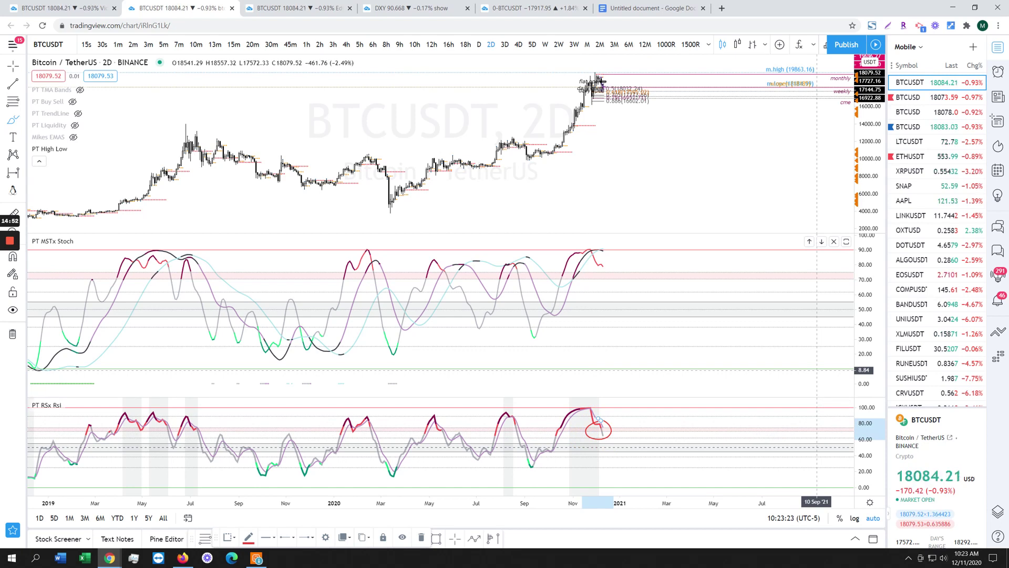
pyautogui.scroll(1, 599, 418)
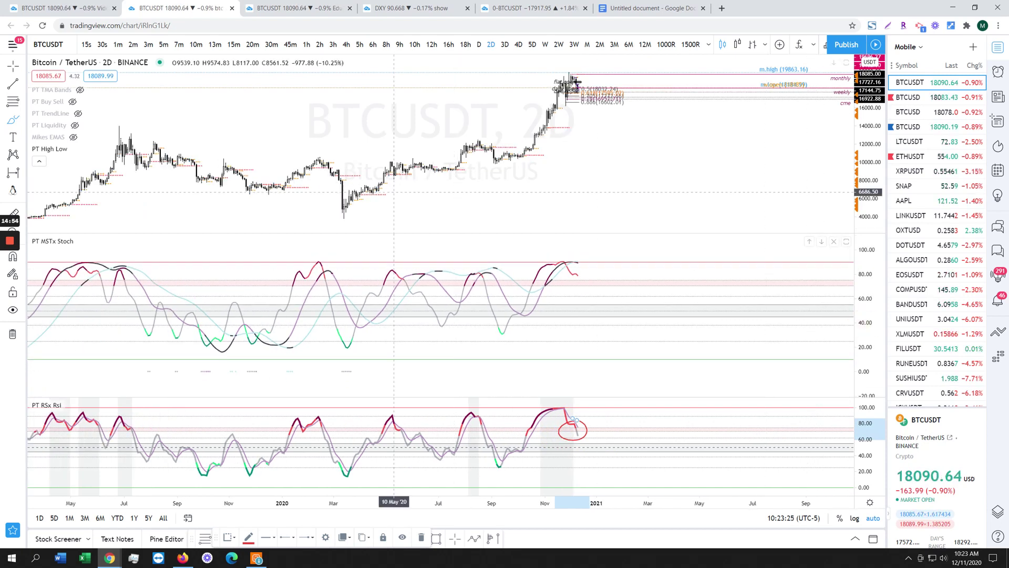
pyautogui.click(504, 44)
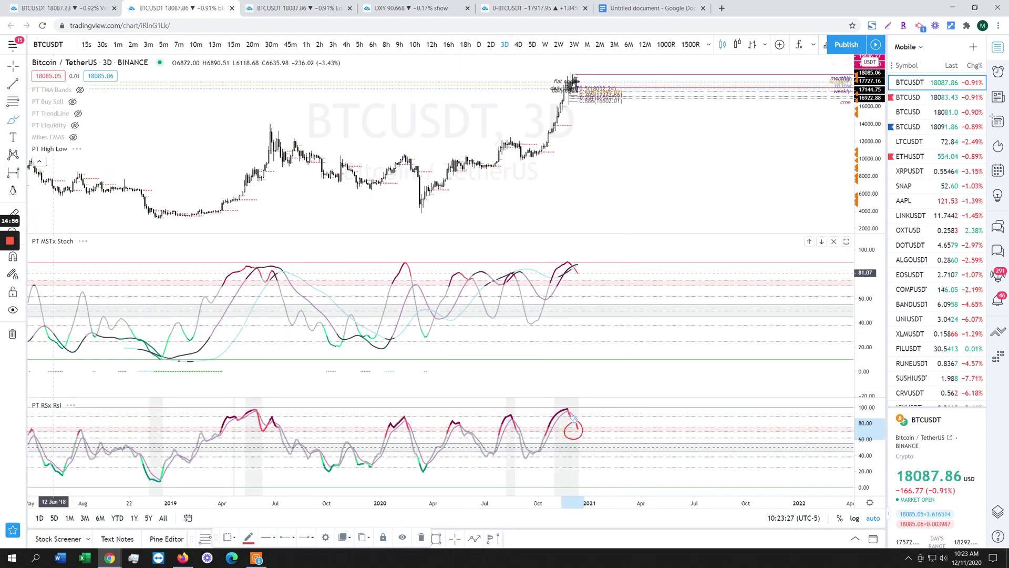
pyautogui.hotkey('ctrl', 'z')
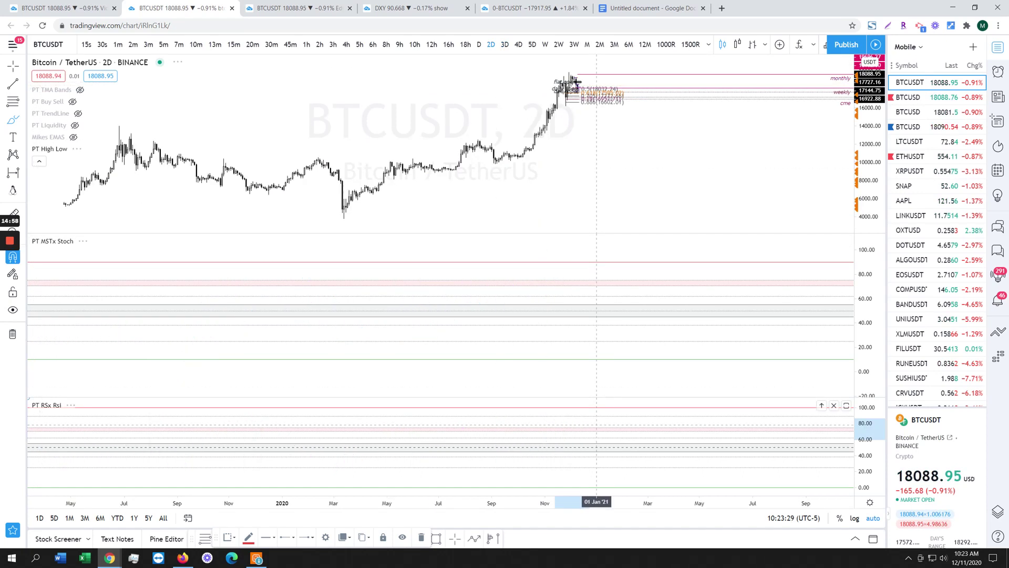
pyautogui.hotkey('ctrl', 'z')
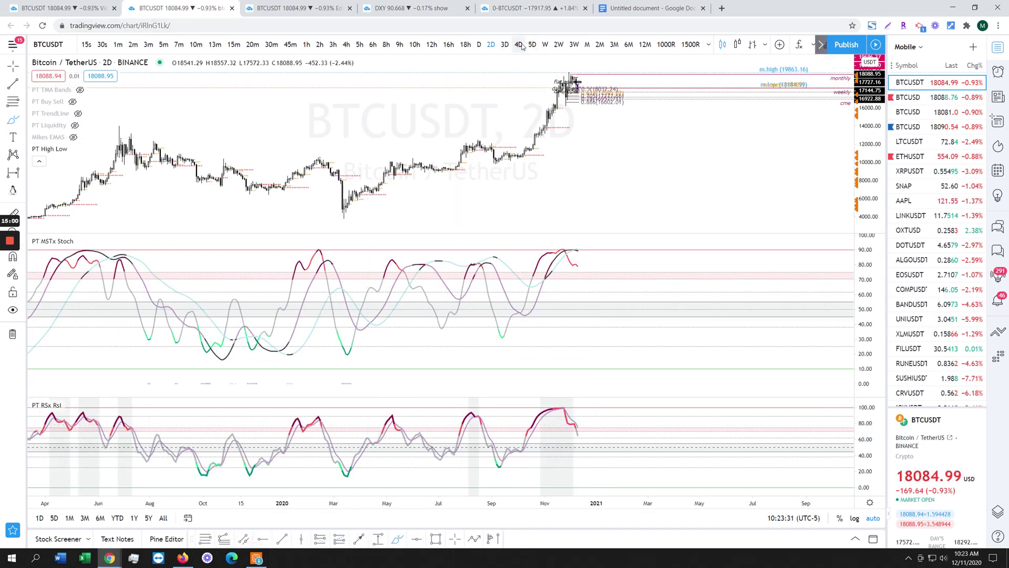
# - Review the 1W and 1D timeframes and set the chart to 12h
pyautogui.click(545, 44)
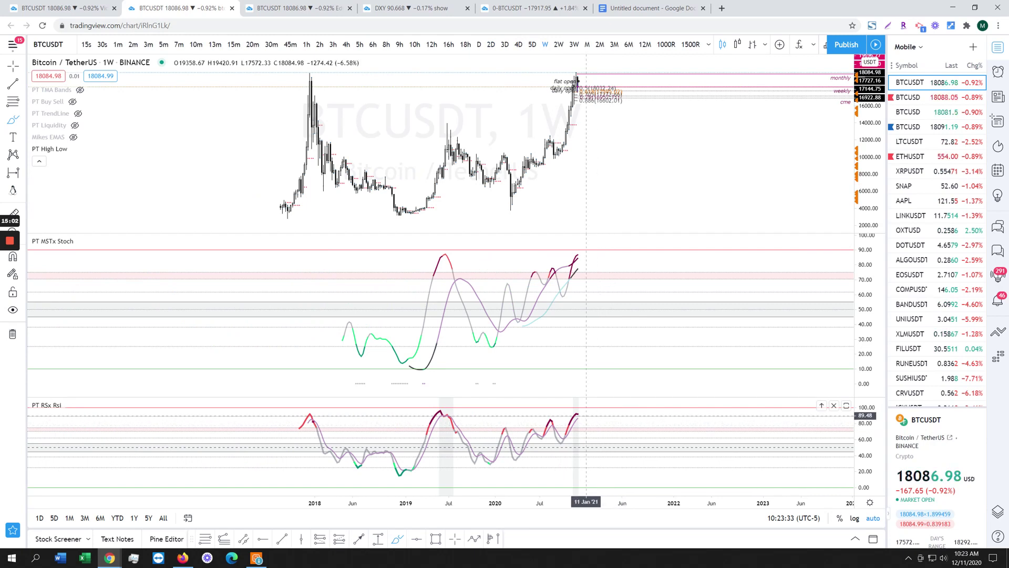
pyautogui.click(477, 46)
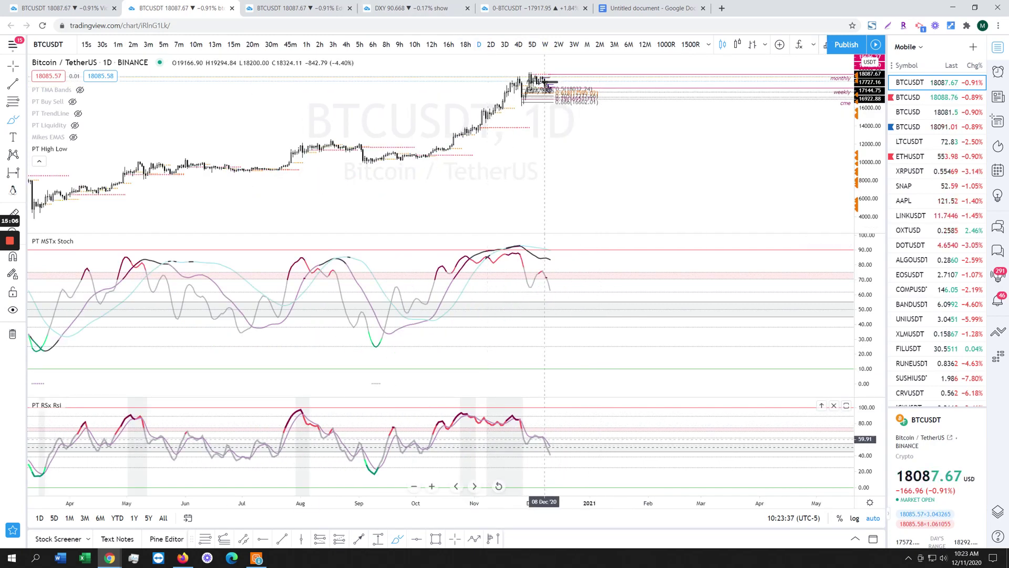
pyautogui.click(432, 46)
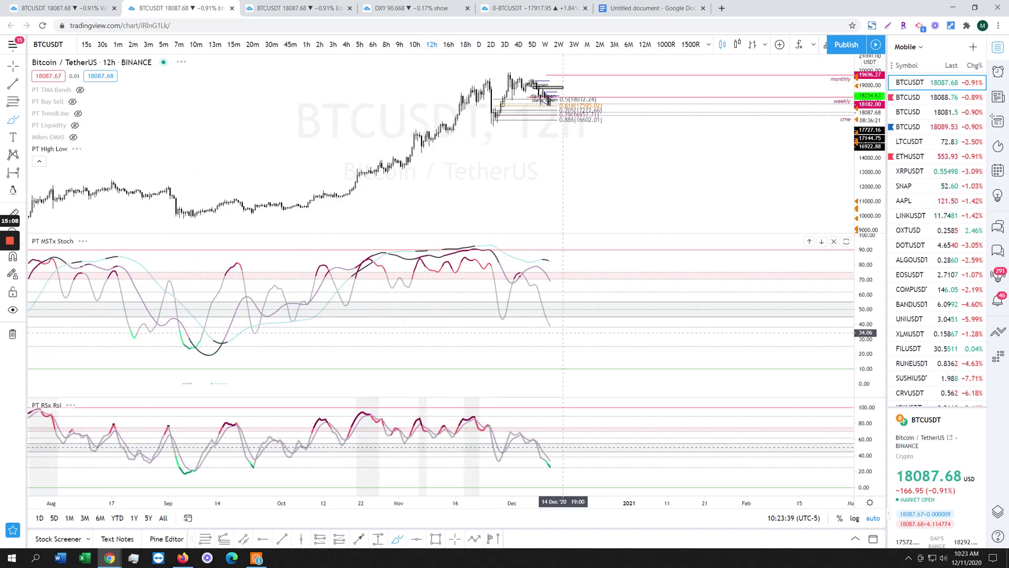
# - Circle in red the September and December lows on the 12h RSI, sketch a rising path from the December low, and undo the marks
pyautogui.moveTo(608, 453)
pyautogui.mouseDown()
pyautogui.moveTo(600, 466)
pyautogui.moveTo(616, 458)
pyautogui.moveTo(604, 455)
pyautogui.mouseUp()
pyautogui.scroll(-2, 597, 456)
pyautogui.moveTo(426, 462)
pyautogui.mouseDown()
pyautogui.moveTo(417, 461)
pyautogui.moveTo(457, 462)
pyautogui.mouseUp()
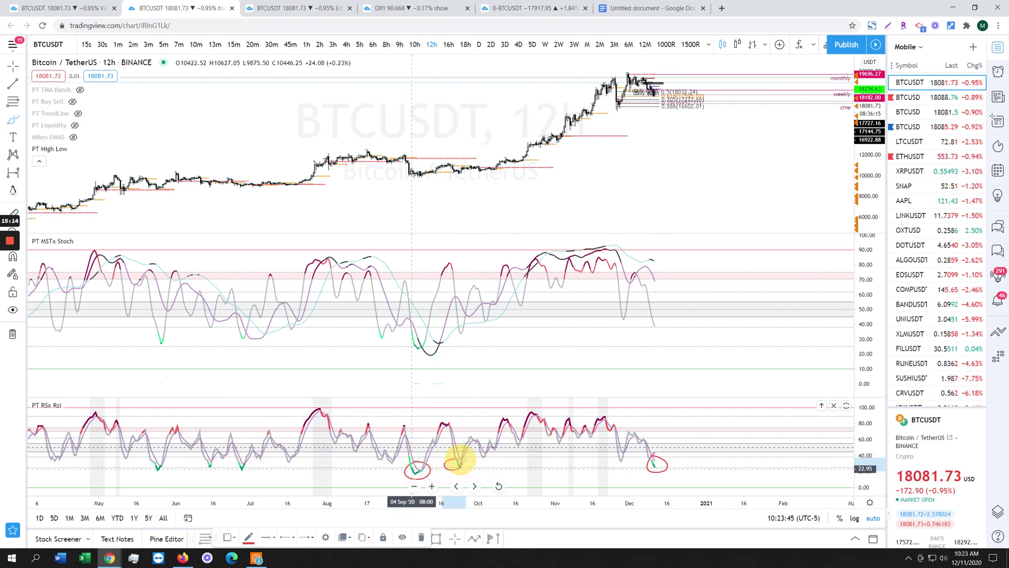
pyautogui.scroll(1, 631, 463)
pyautogui.moveTo(631, 462)
pyautogui.mouseDown()
pyautogui.moveTo(654, 465)
pyautogui.moveTo(671, 433)
pyautogui.moveTo(699, 450)
pyautogui.moveTo(708, 445)
pyautogui.mouseUp()
pyautogui.moveTo(632, 467)
pyautogui.mouseDown()
pyautogui.moveTo(734, 455)
pyautogui.moveTo(698, 449)
pyautogui.mouseUp()
pyautogui.hotkey('ctrl', 'z')
pyautogui.hotkey('ctrl', 'z')
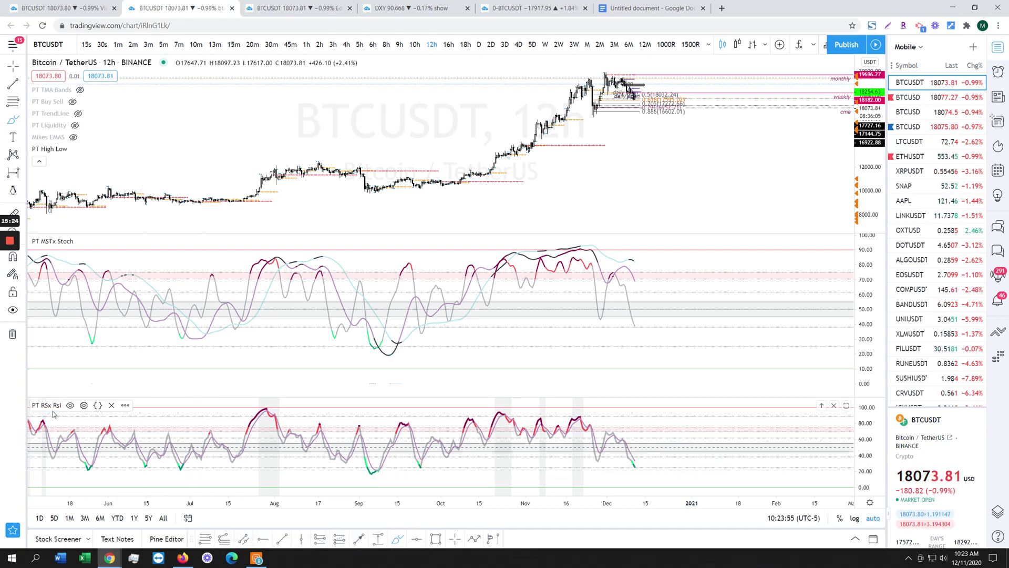
# - Turn on the Swing Toggle of the PT RSx Rsi indicator and move its pane above the stochastic
pyautogui.click(84, 405)
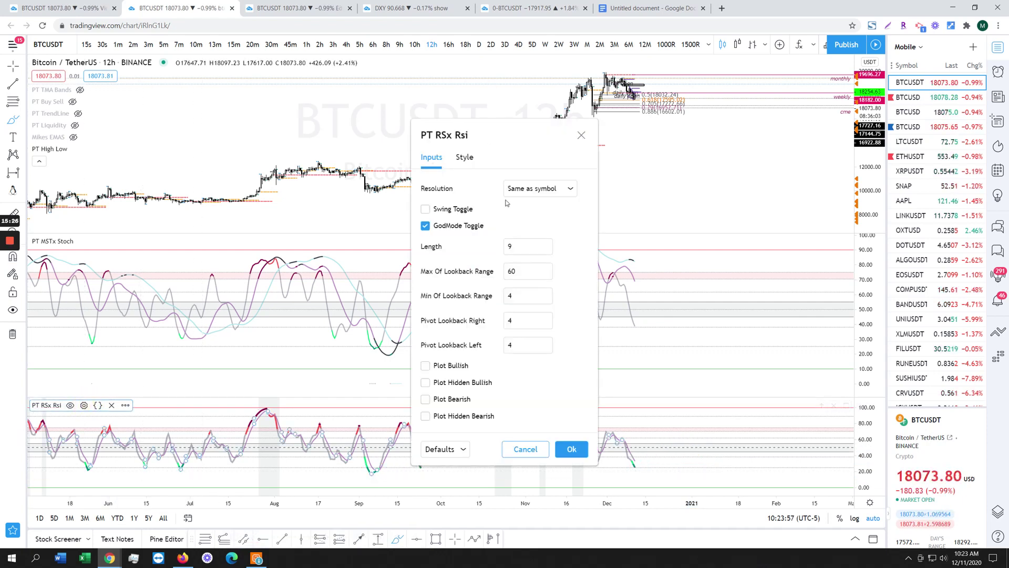
pyautogui.click(451, 209)
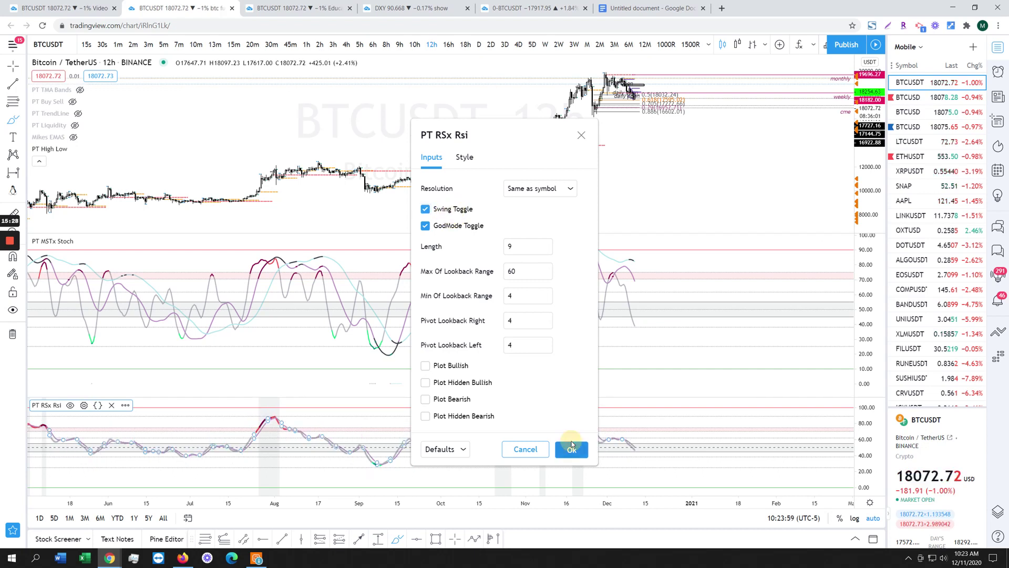
pyautogui.click(571, 449)
pyautogui.click(820, 407)
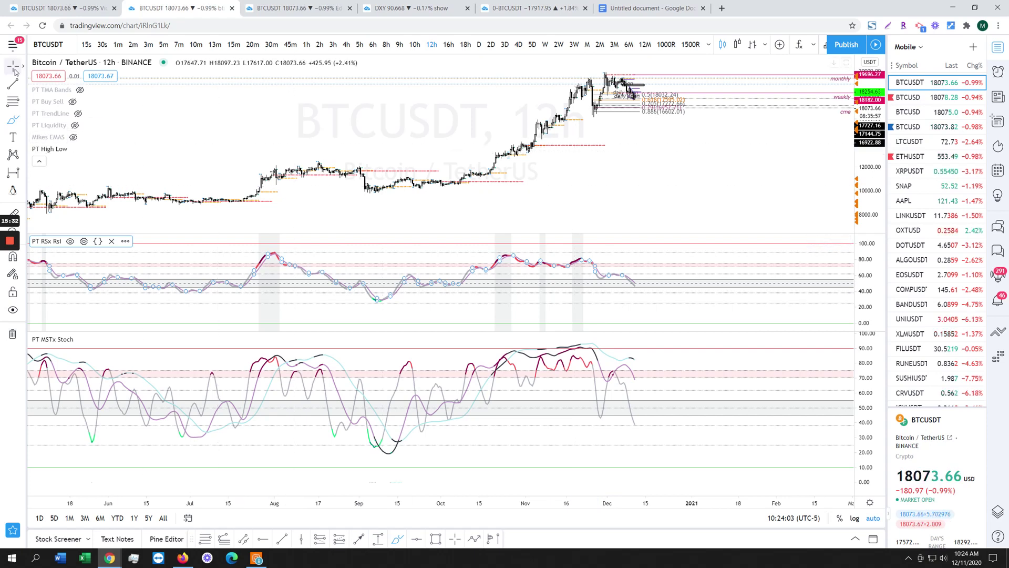
# - Hide the PT High Low indicator and all drawings on the 12h chart
pyautogui.scroll(-5, 703, 293)
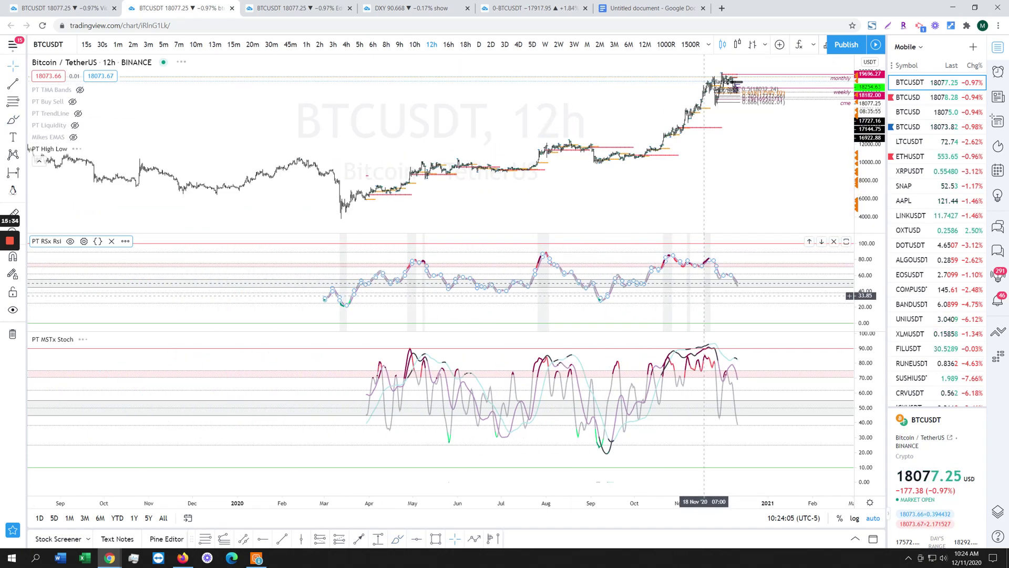
pyautogui.click(576, 309)
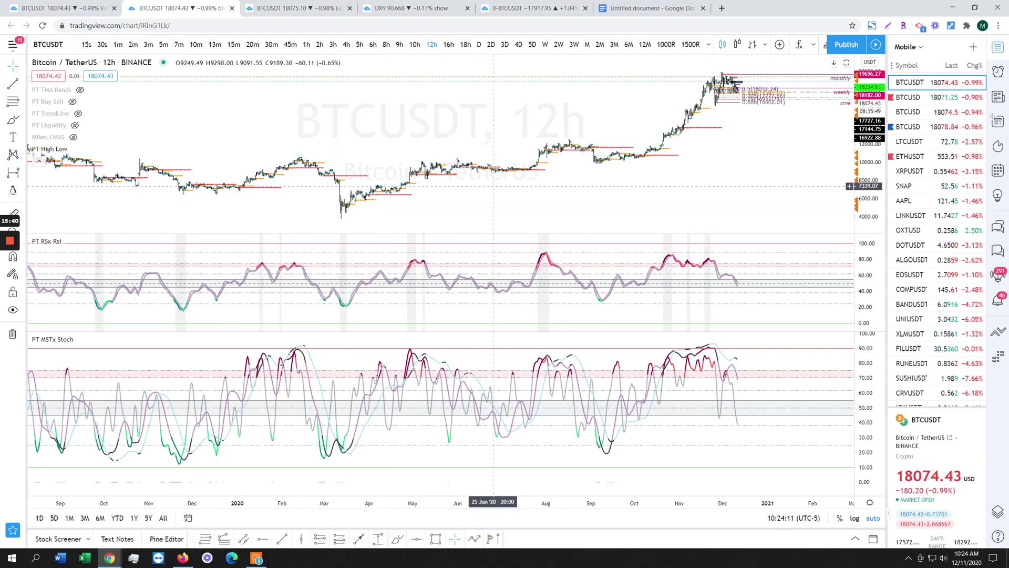
pyautogui.click(76, 149)
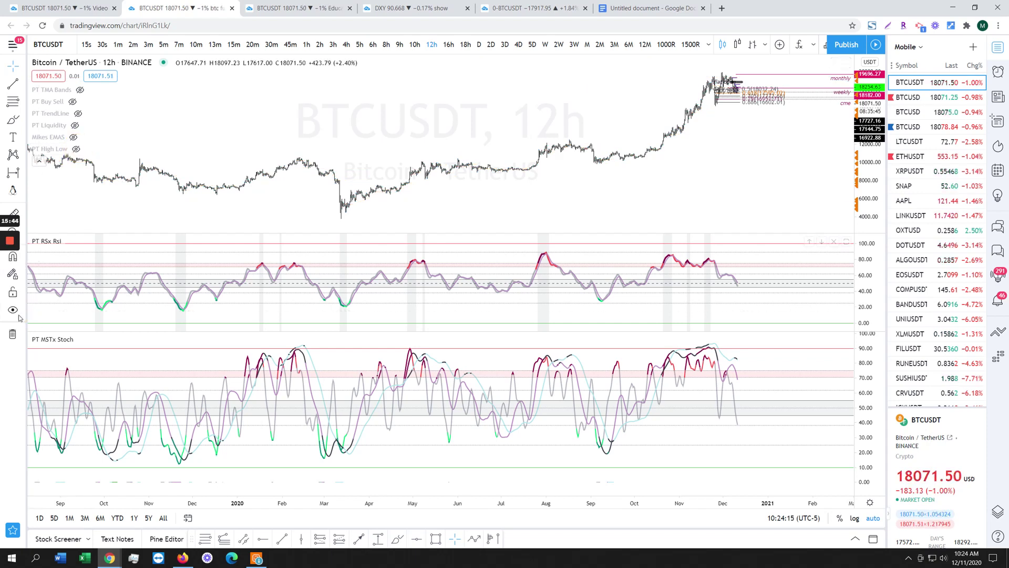
pyautogui.click(23, 313)
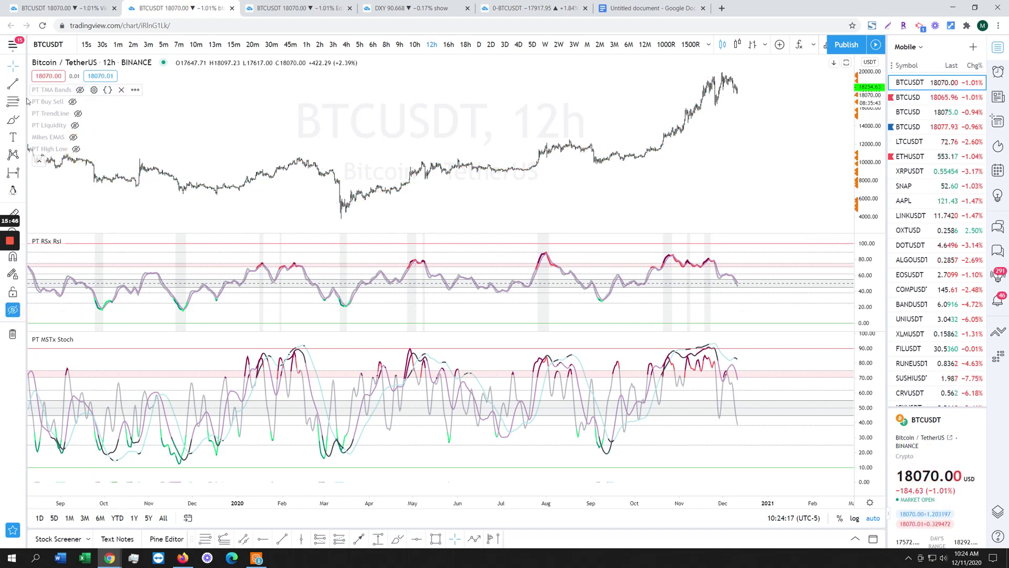
# - Circle in red the March and September 2020 lows on the 12h RSI and draw a rising support curve from the March price low to February 2021
pyautogui.click(13, 120)
pyautogui.moveTo(331, 297); pyautogui.dragTo(342, 295)
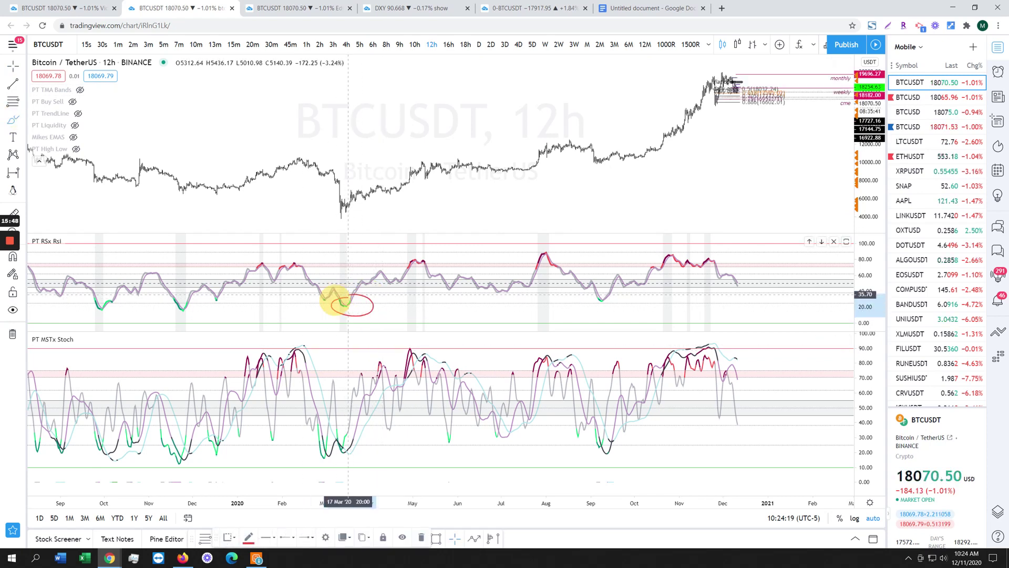
pyautogui.scroll(3, 616, 285)
pyautogui.moveTo(511, 288); pyautogui.dragTo(513, 286)
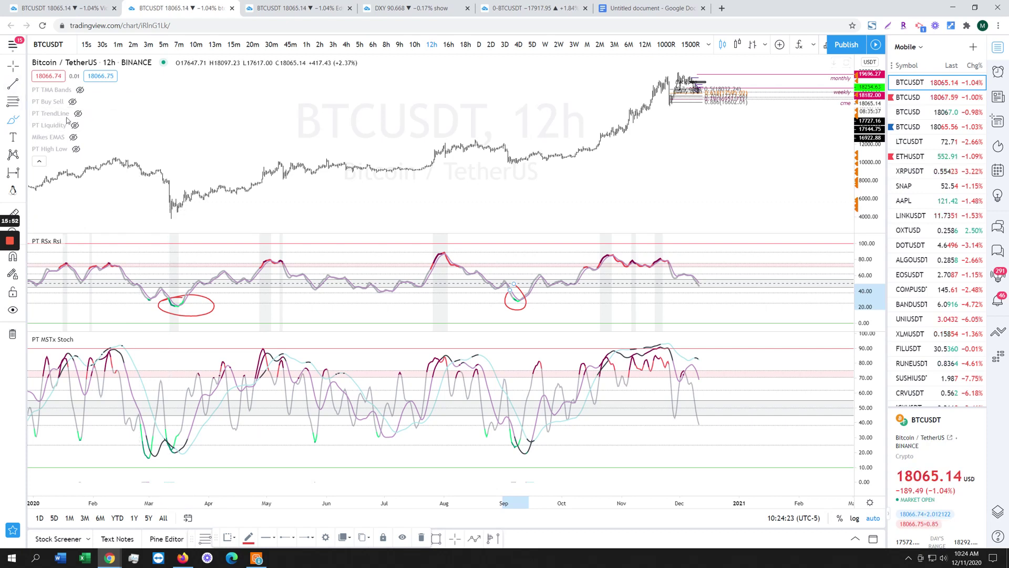
pyautogui.moveTo(171, 216)
pyautogui.mouseDown()
pyautogui.moveTo(533, 162)
pyautogui.moveTo(817, 100)
pyautogui.mouseUp()
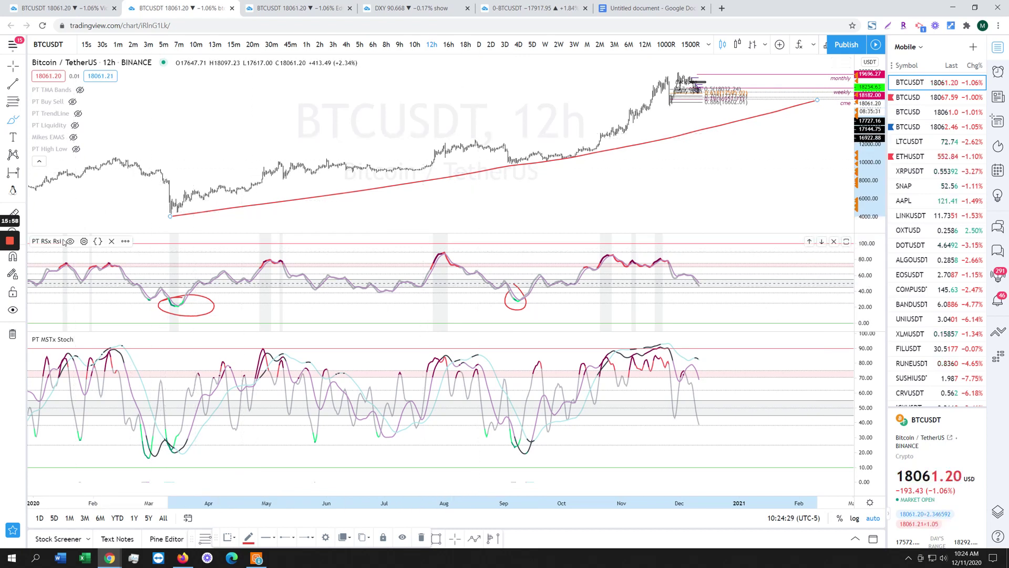
# - Check the PT RSx Rsi input settings and circle in red a late December target near 30 on the 12h RSI
pyautogui.click(84, 241)
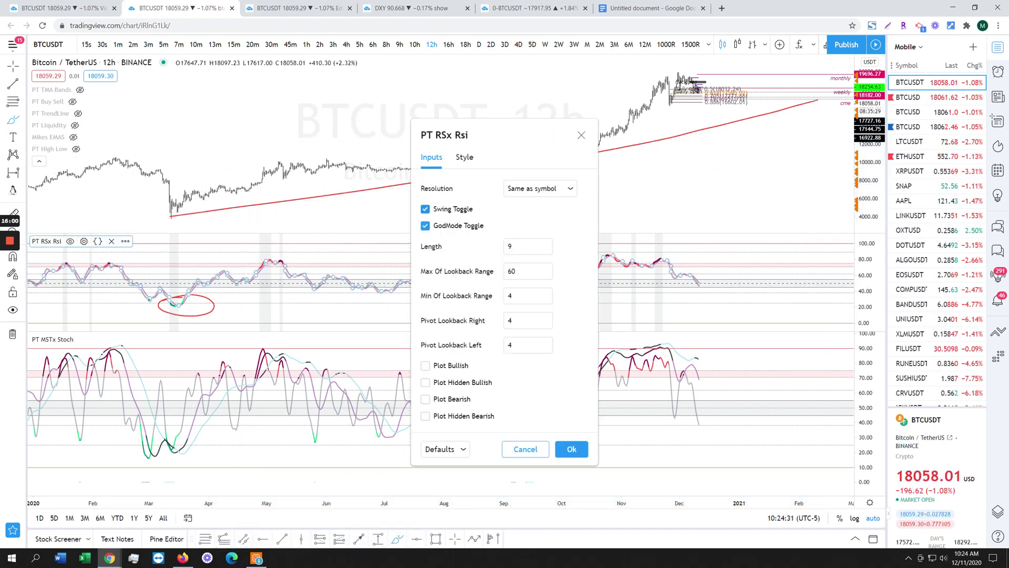
pyautogui.click(569, 455)
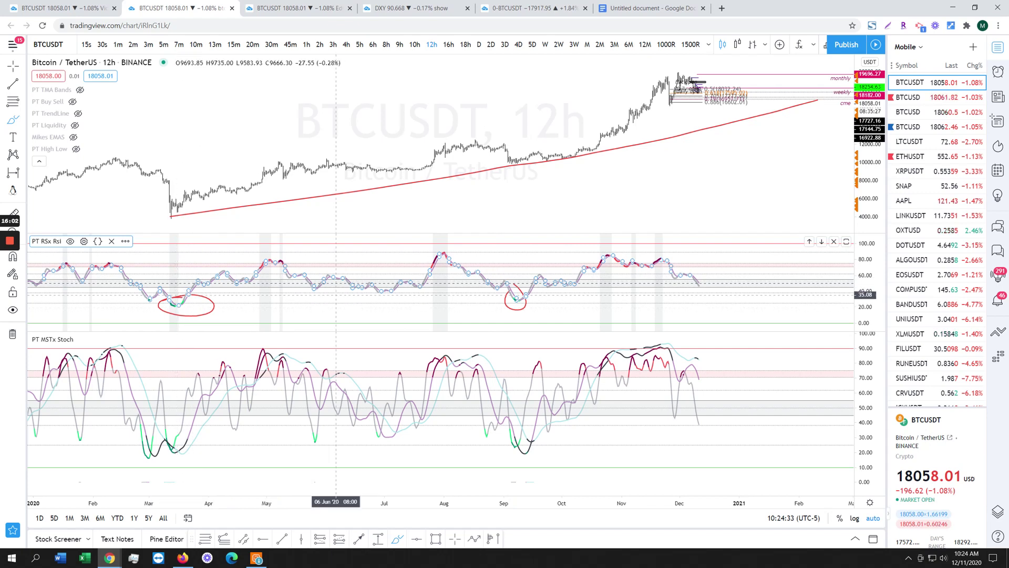
pyautogui.moveTo(718, 290)
pyautogui.mouseDown()
pyautogui.moveTo(727, 293)
pyautogui.moveTo(715, 293)
pyautogui.mouseUp()
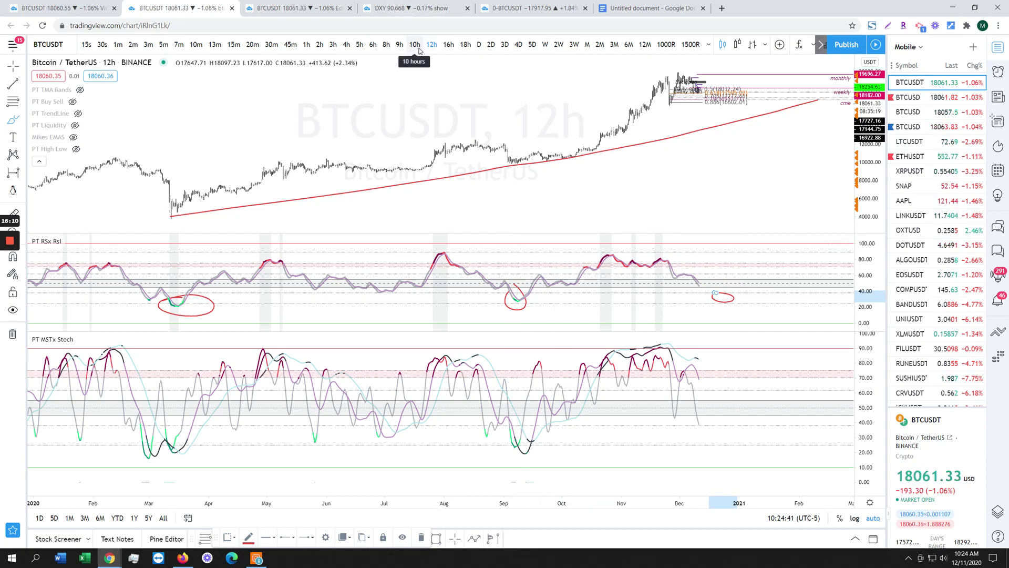
# - Circle in red the March and September 2020 double-dip lows on the 12h stochastic
pyautogui.scroll(-3, 412, 421)
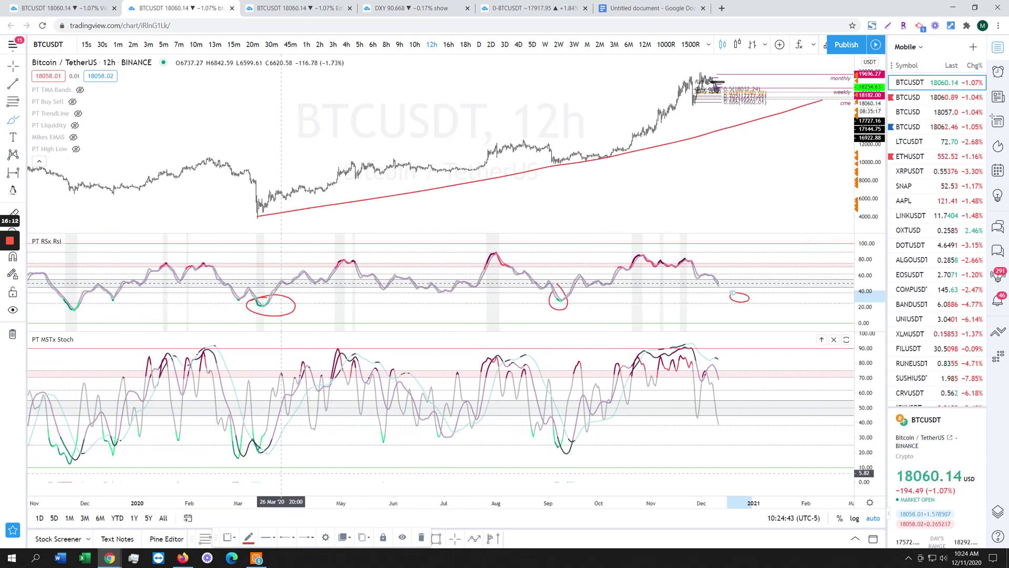
pyautogui.scroll(2, 269, 418)
pyautogui.click(14, 68)
pyautogui.scroll(2, 259, 447)
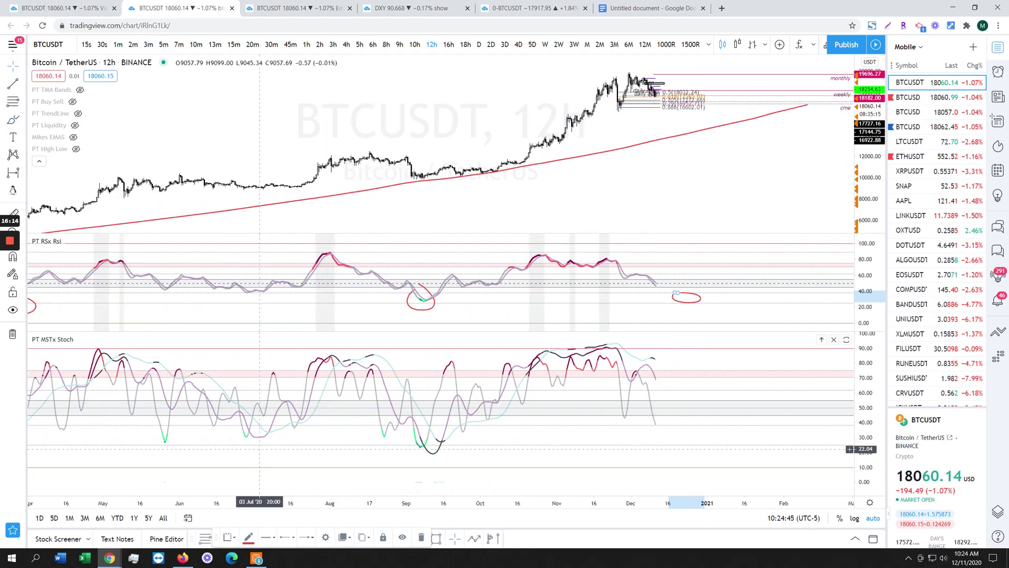
pyautogui.moveTo(306, 444); pyautogui.dragTo(489, 442)
pyautogui.scroll(-3, 407, 423)
pyautogui.moveTo(422, 430); pyautogui.dragTo(369, 436)
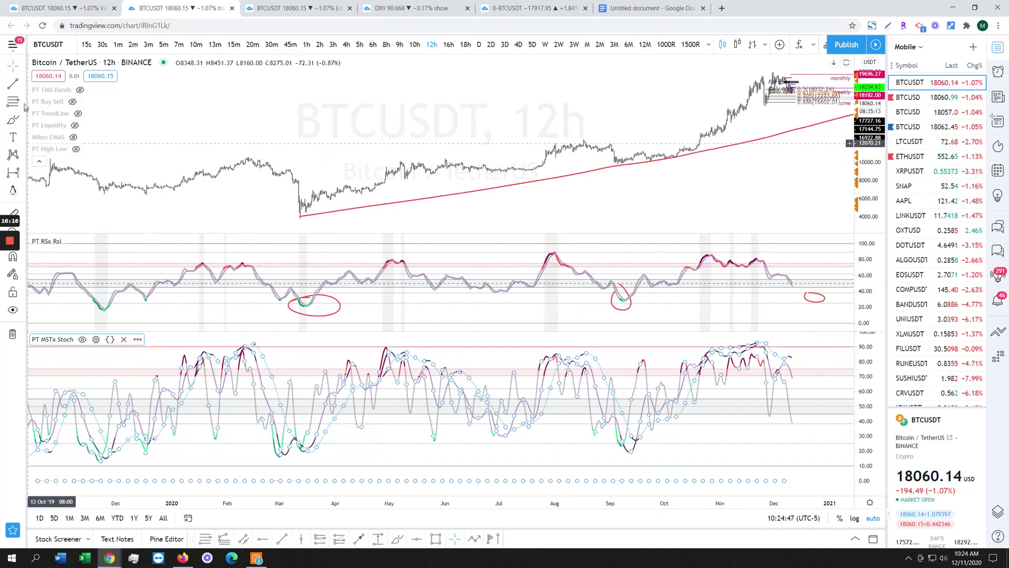
pyautogui.click(23, 124)
pyautogui.scroll(5, 248, 461)
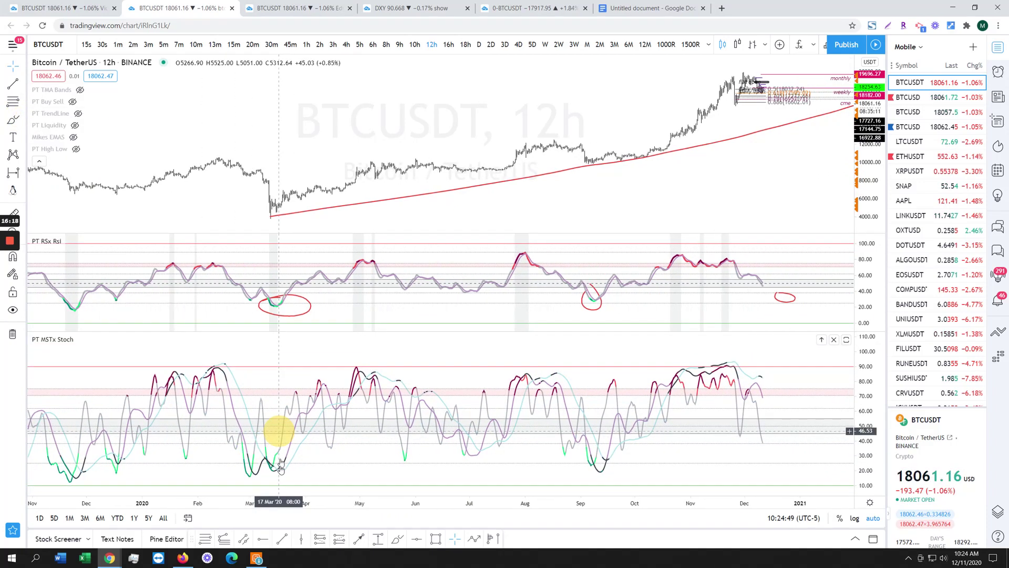
pyautogui.moveTo(256, 469); pyautogui.dragTo(367, 451)
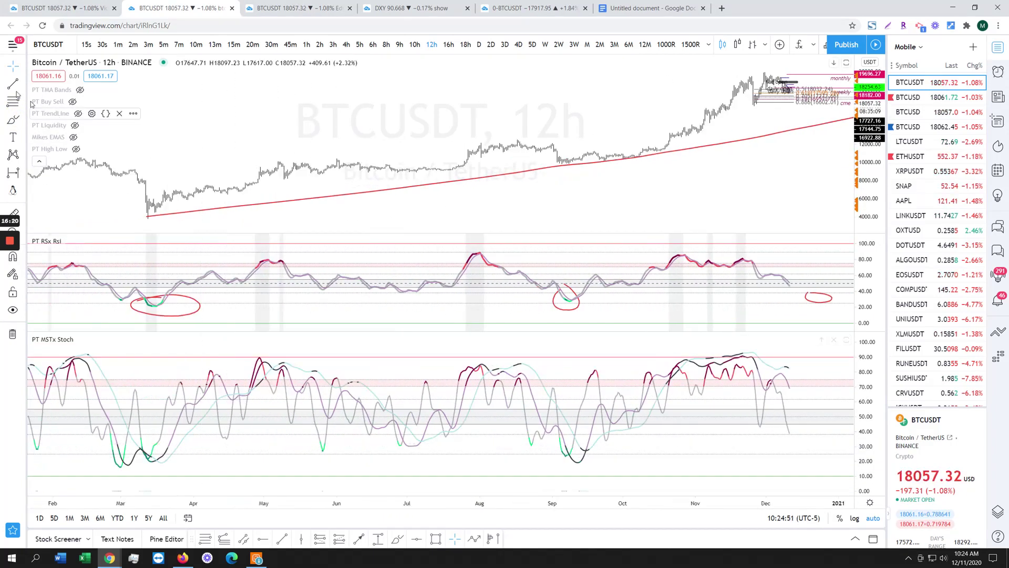
pyautogui.moveTo(114, 448)
pyautogui.mouseDown()
pyautogui.moveTo(176, 461)
pyautogui.moveTo(115, 465)
pyautogui.moveTo(151, 440)
pyautogui.mouseUp()
pyautogui.moveTo(592, 446)
pyautogui.mouseDown()
pyautogui.moveTo(597, 462)
pyautogui.moveTo(589, 445)
pyautogui.mouseUp()
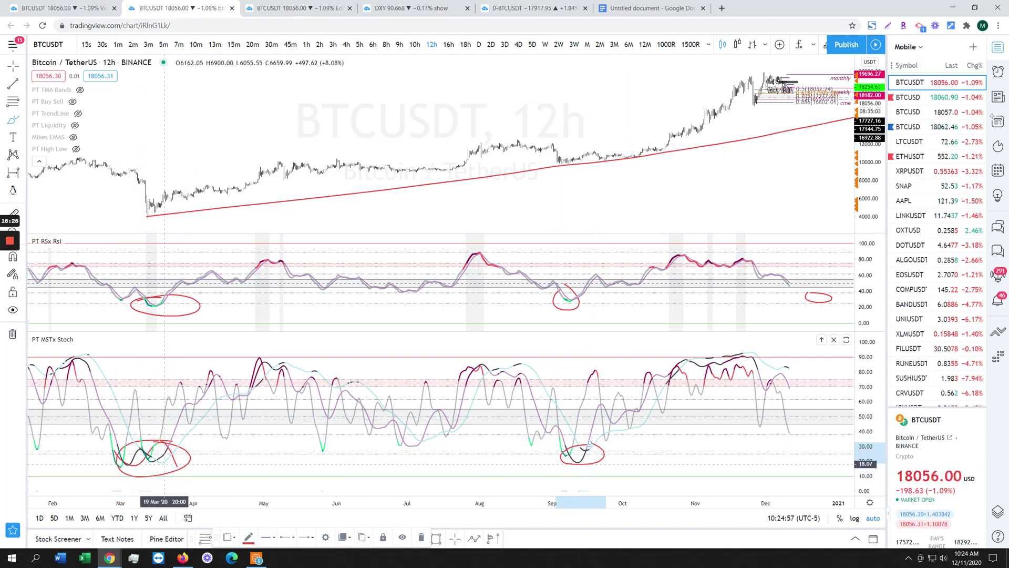
# - Circle in red the second September dip on the 12h stochastic and clear the red circles from that pane
pyautogui.moveTo(590, 446)
pyautogui.mouseDown()
pyautogui.moveTo(574, 451)
pyautogui.moveTo(601, 452)
pyautogui.moveTo(583, 447)
pyautogui.mouseUp()
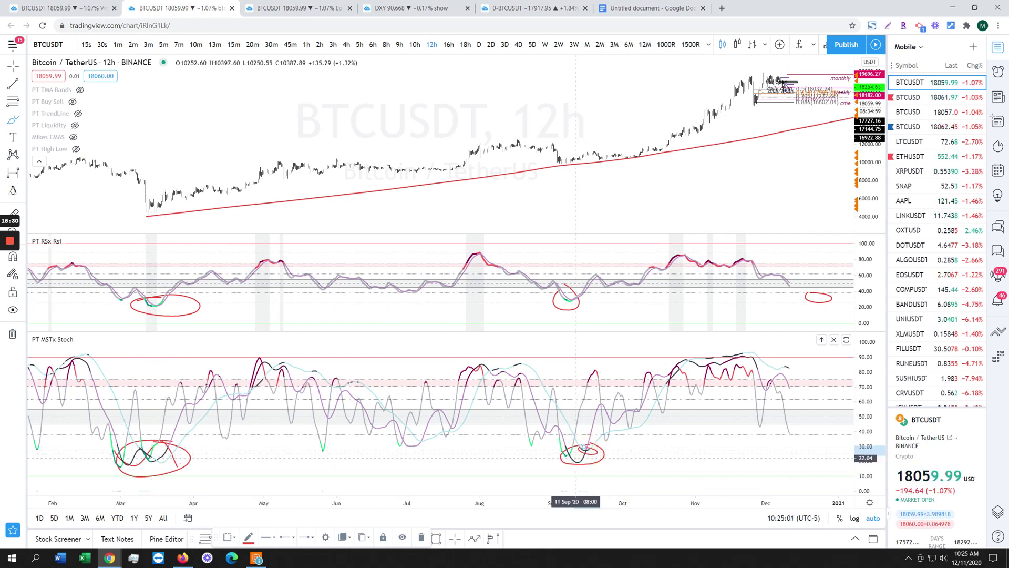
pyautogui.press('Delete')
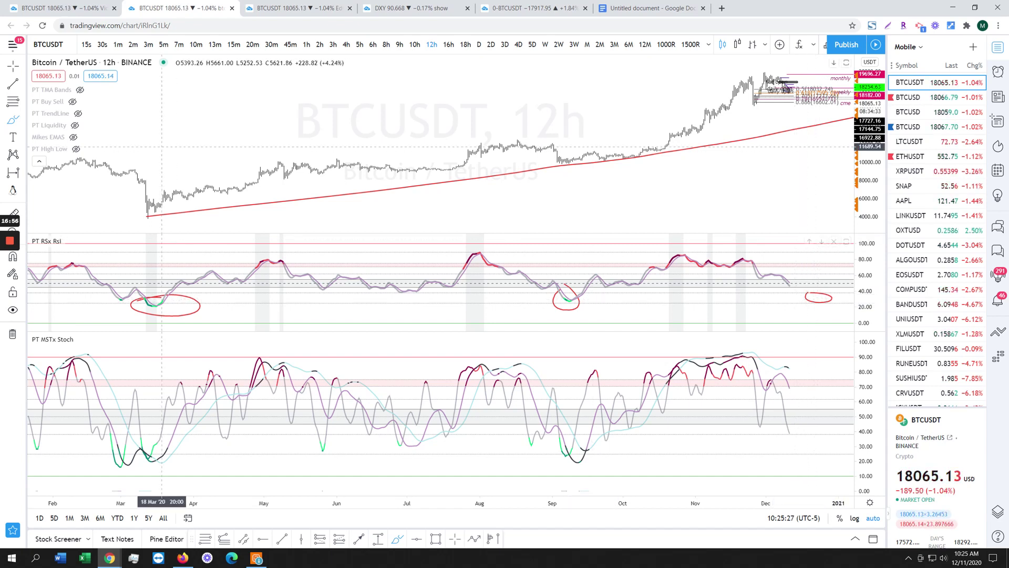
# - Maximise the price pane and switch the BTCUSDT chart to the 4h timeframe, framed on late November and December
pyautogui.doubleClick(410, 79)
pyautogui.scroll(1, 480, 192)
pyautogui.click(347, 45)
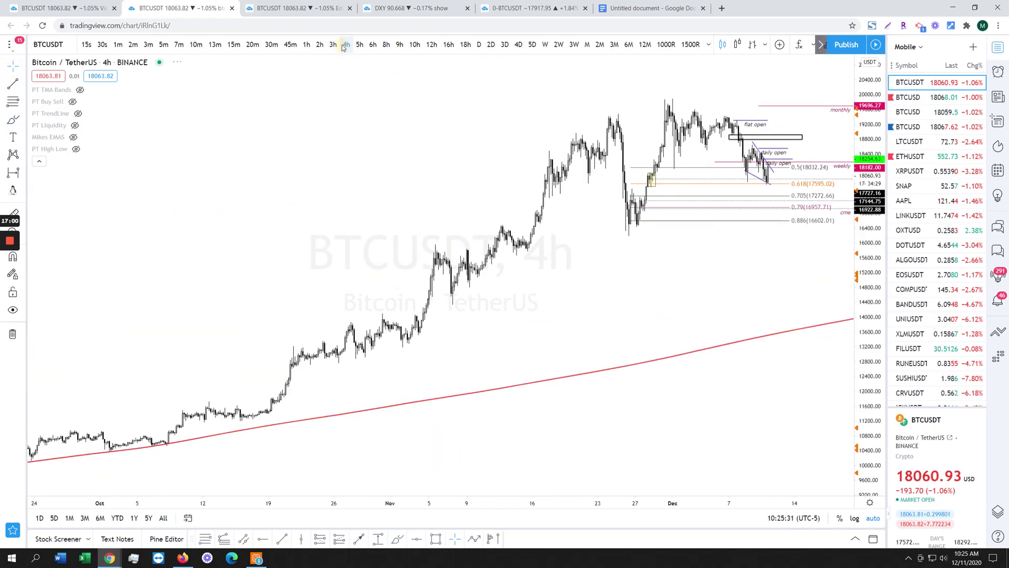
pyautogui.scroll(6, 380, 138)
pyautogui.scroll(2, 379, 138)
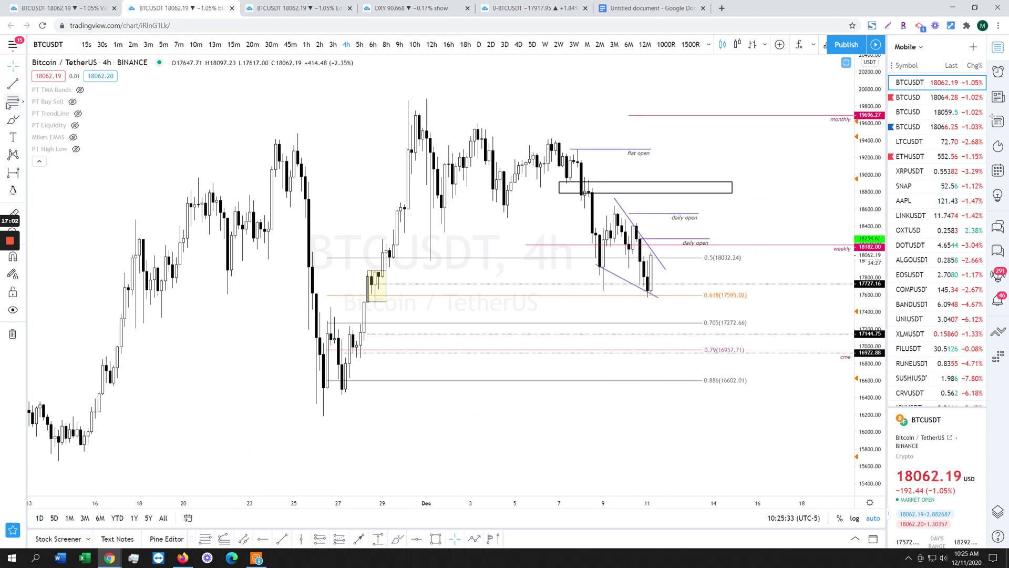
# - Show the PT Liquidity indicator and hide all drawings on the 4h chart
pyautogui.click(74, 126)
pyautogui.scroll(2, 597, 182)
pyautogui.moveTo(778, 165); pyautogui.dragTo(708, 171)
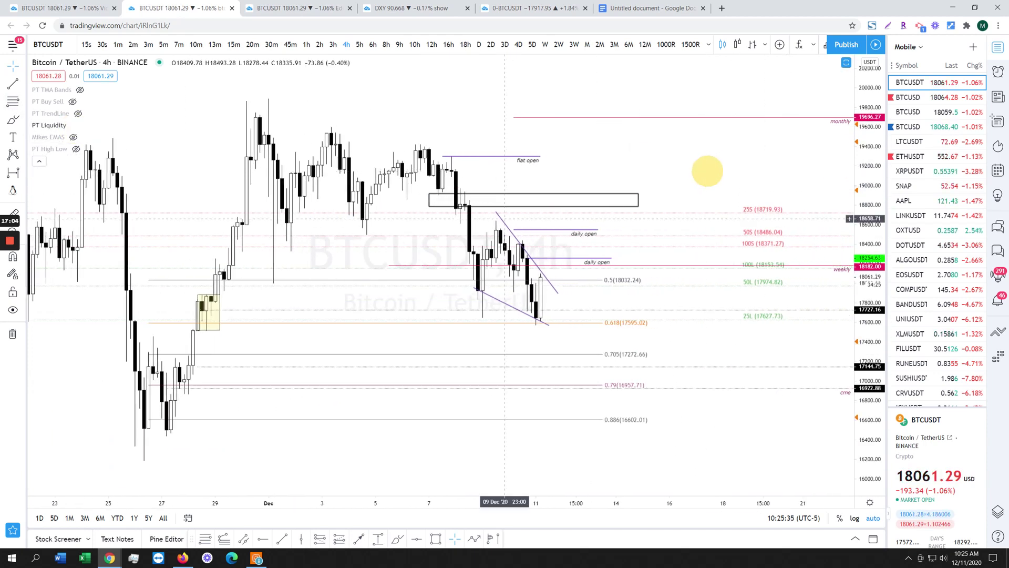
pyautogui.click(10, 302)
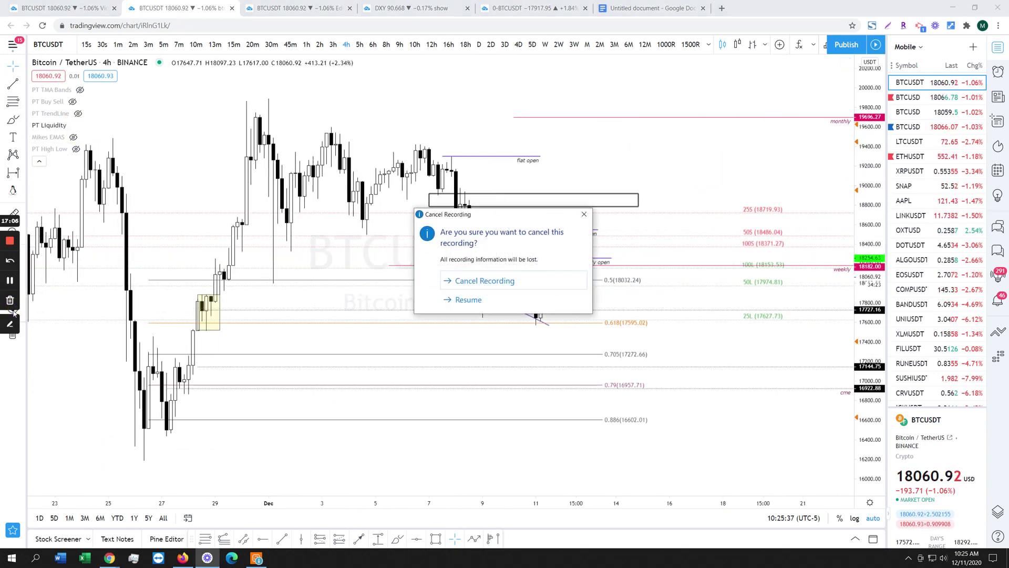
pyautogui.click(475, 307)
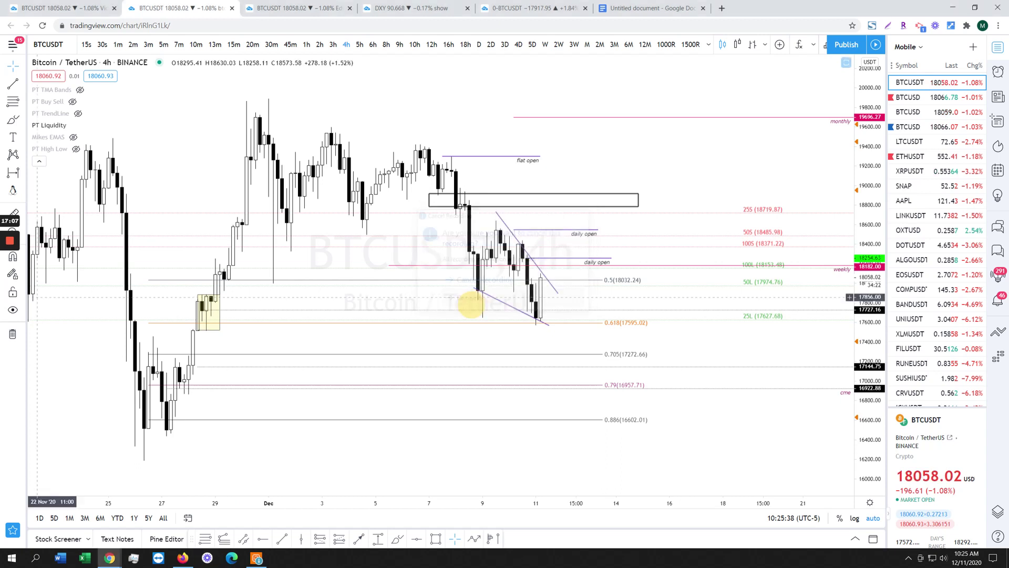
pyautogui.click(12, 310)
pyautogui.moveTo(719, 152); pyautogui.dragTo(715, 152)
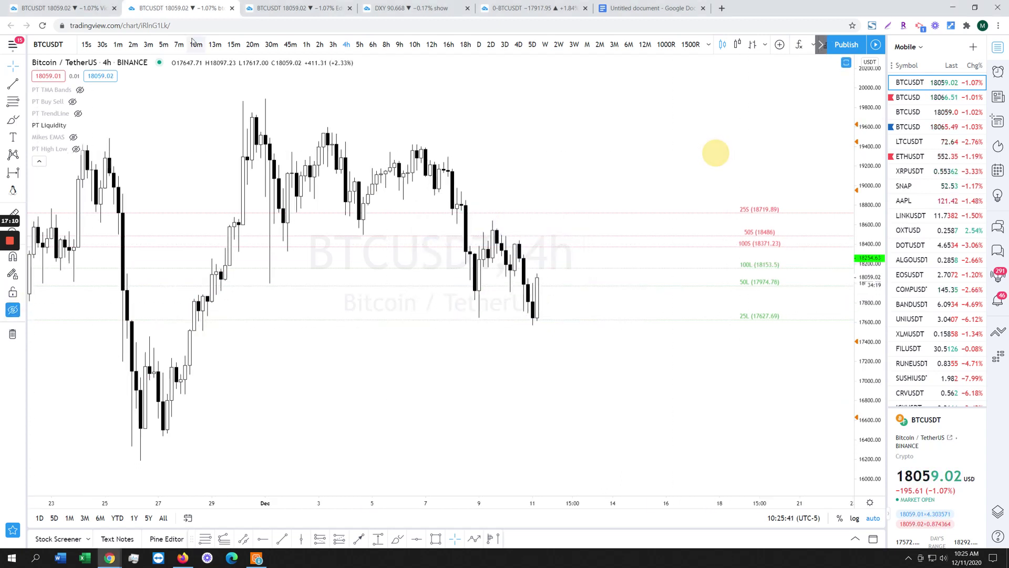
# - Switch to the 1h chart and try to circle in red the December 11 low while the other drawings are hidden
pyautogui.click(306, 44)
pyautogui.moveTo(736, 208); pyautogui.dragTo(637, 155)
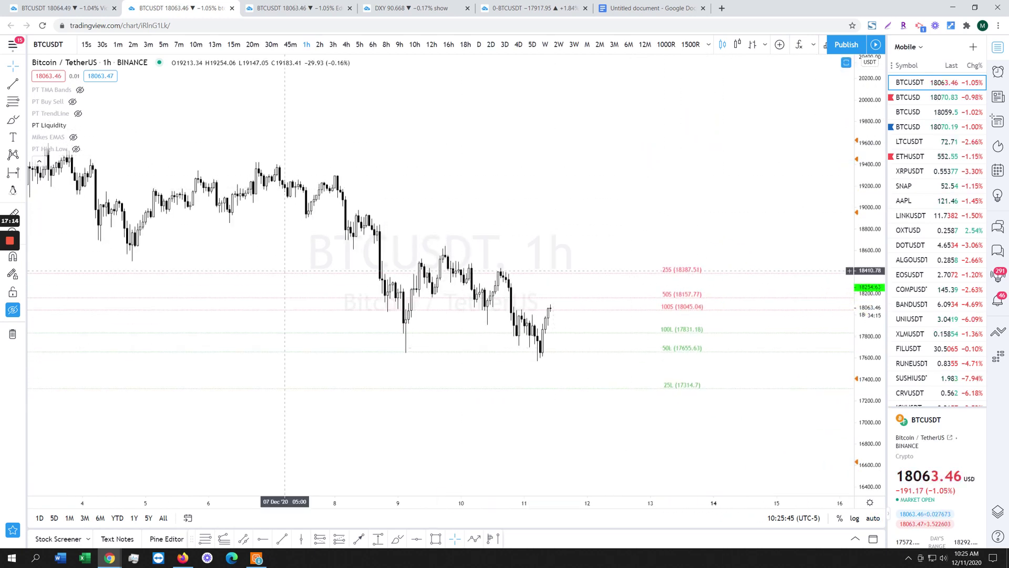
pyautogui.click(13, 119)
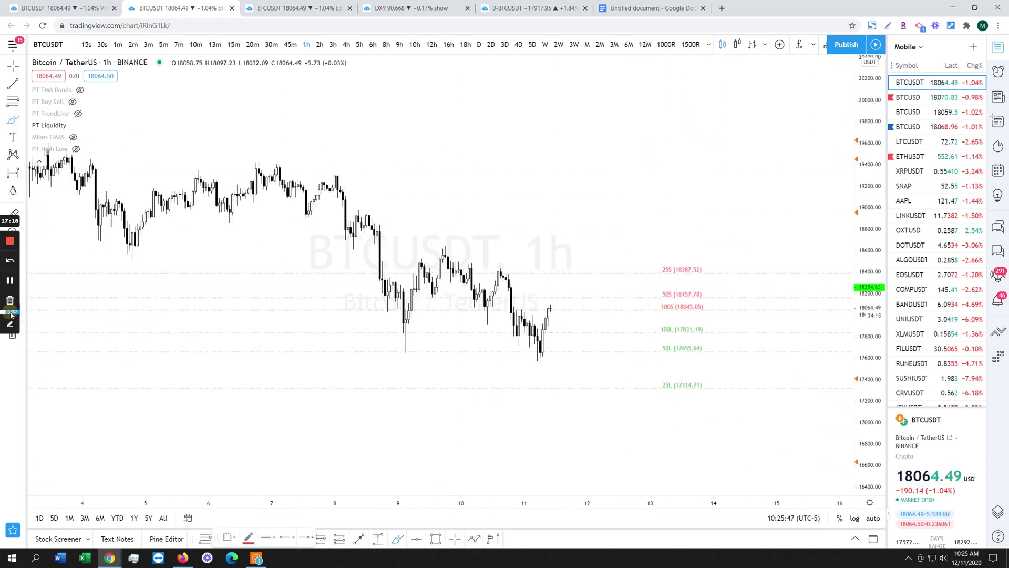
pyautogui.moveTo(545, 350)
pyautogui.mouseDown()
pyautogui.moveTo(525, 351)
pyautogui.moveTo(549, 348)
pyautogui.mouseUp()
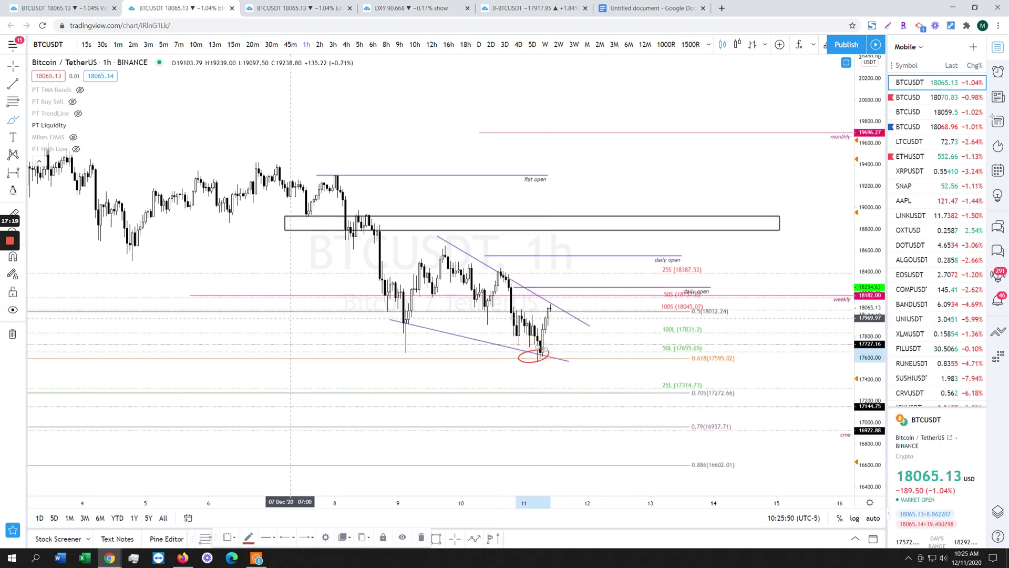
pyautogui.click(13, 309)
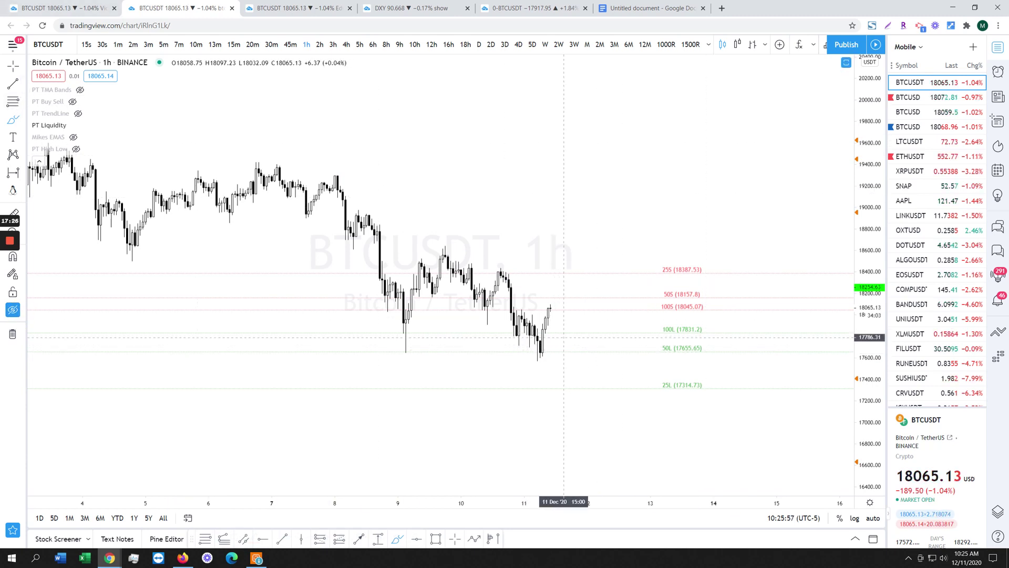
pyautogui.moveTo(541, 349); pyautogui.dragTo(553, 341)
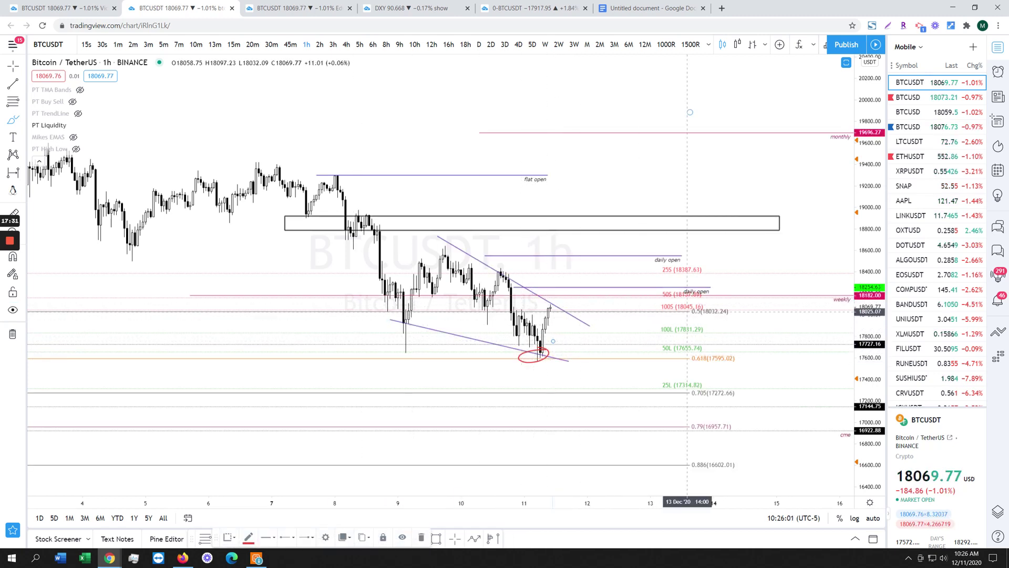
# - Remove all drawings and circle in red the December 9 and 11 lows and the 25S and 25L liquidity levels on the 1h chart
pyautogui.click(22, 334)
pyautogui.click(45, 333)
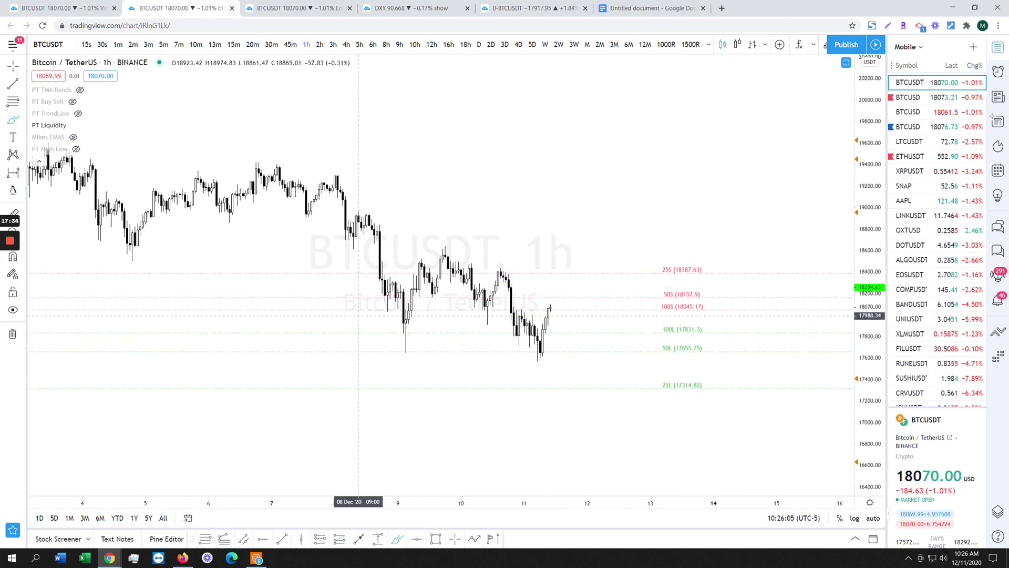
pyautogui.moveTo(546, 351)
pyautogui.mouseDown()
pyautogui.moveTo(541, 361)
pyautogui.moveTo(536, 345)
pyautogui.moveTo(537, 363)
pyautogui.mouseUp()
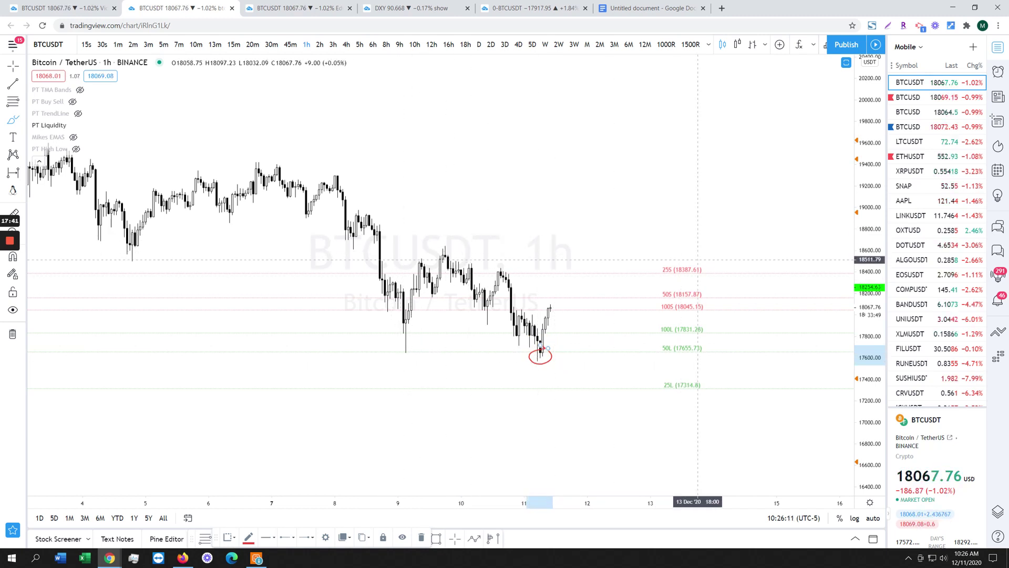
pyautogui.moveTo(648, 272); pyautogui.dragTo(715, 271)
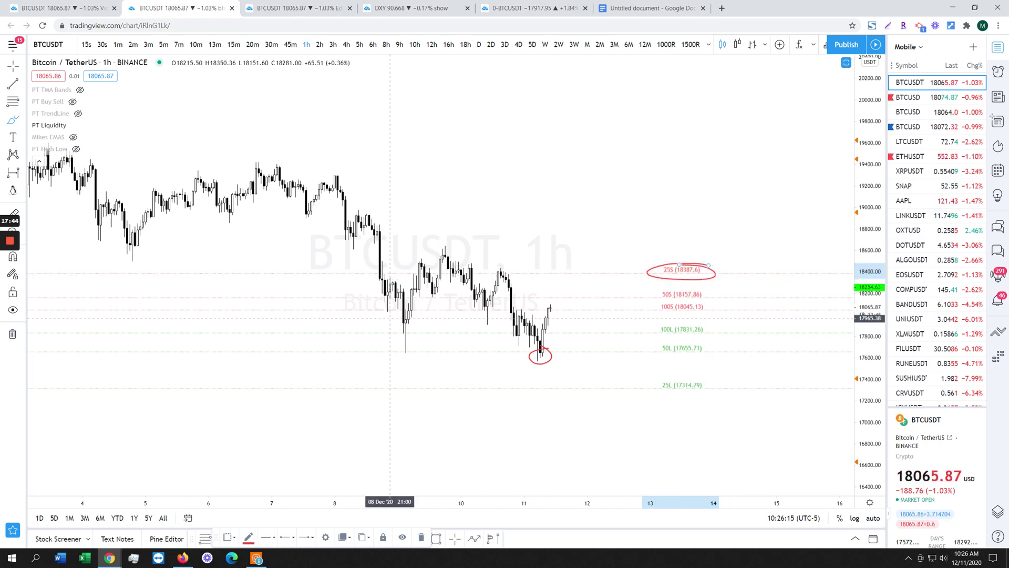
pyautogui.moveTo(693, 378)
pyautogui.mouseDown()
pyautogui.moveTo(647, 384)
pyautogui.moveTo(717, 387)
pyautogui.moveTo(677, 380)
pyautogui.mouseUp()
pyautogui.moveTo(403, 347); pyautogui.dragTo(389, 351)
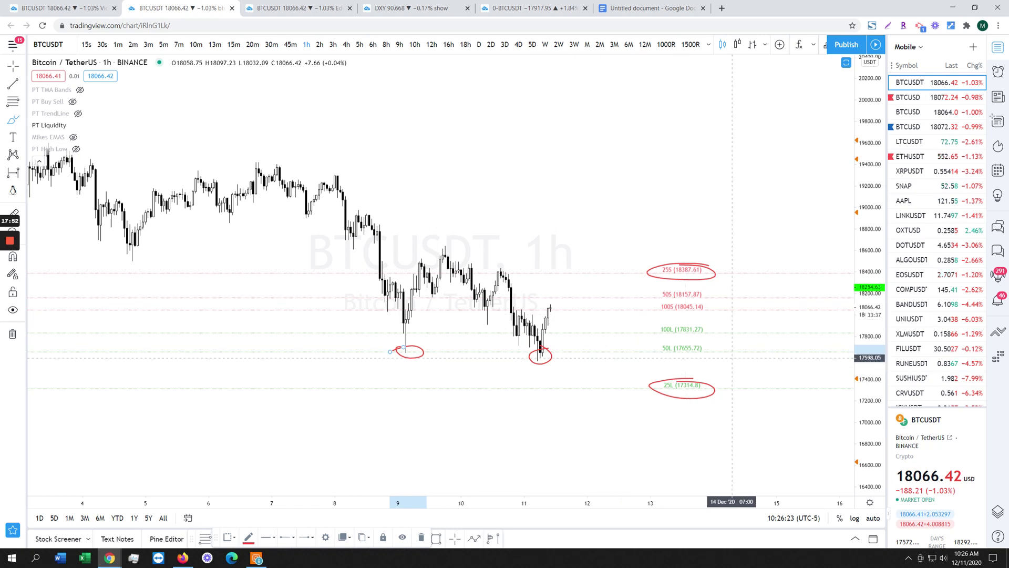
# - On the 15m chart, circle in red the 50S and 25S levels and outline the zone from the December 10 breakdown to 25S
pyautogui.click(214, 44)
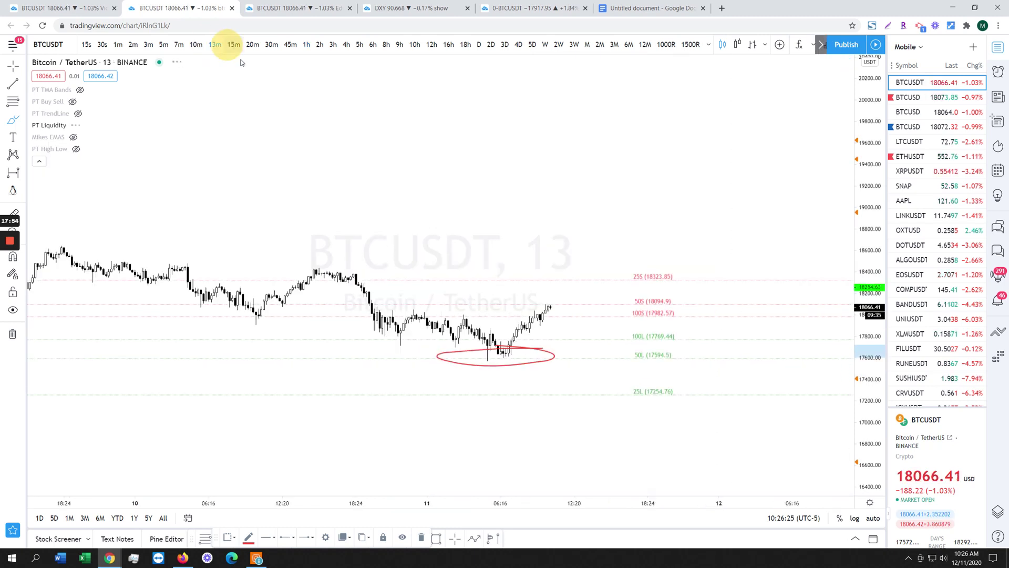
pyautogui.click(234, 44)
pyautogui.moveTo(870, 331); pyautogui.dragTo(863, 277)
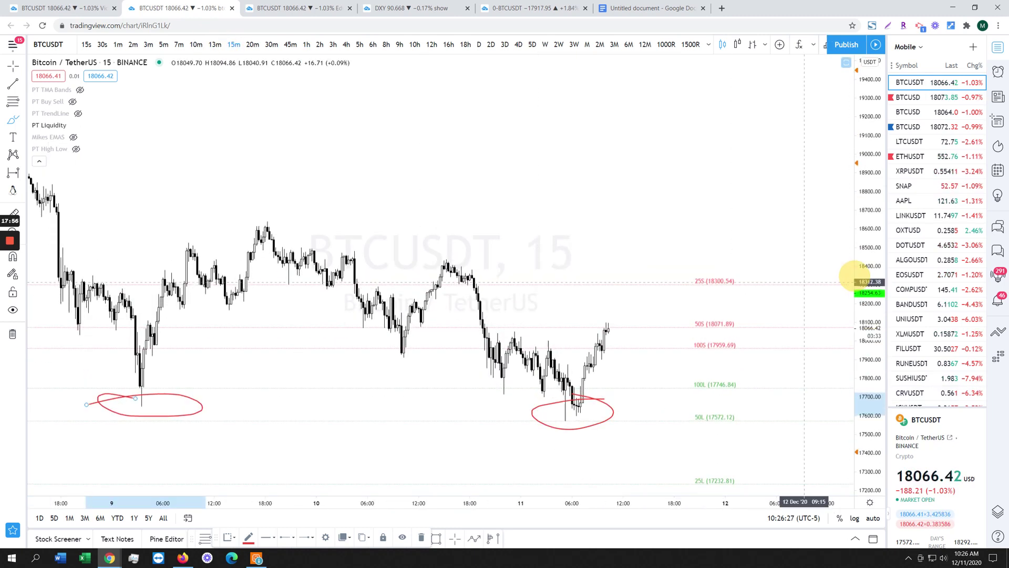
pyautogui.moveTo(708, 317)
pyautogui.mouseDown()
pyautogui.moveTo(732, 322)
pyautogui.moveTo(723, 318)
pyautogui.mouseUp()
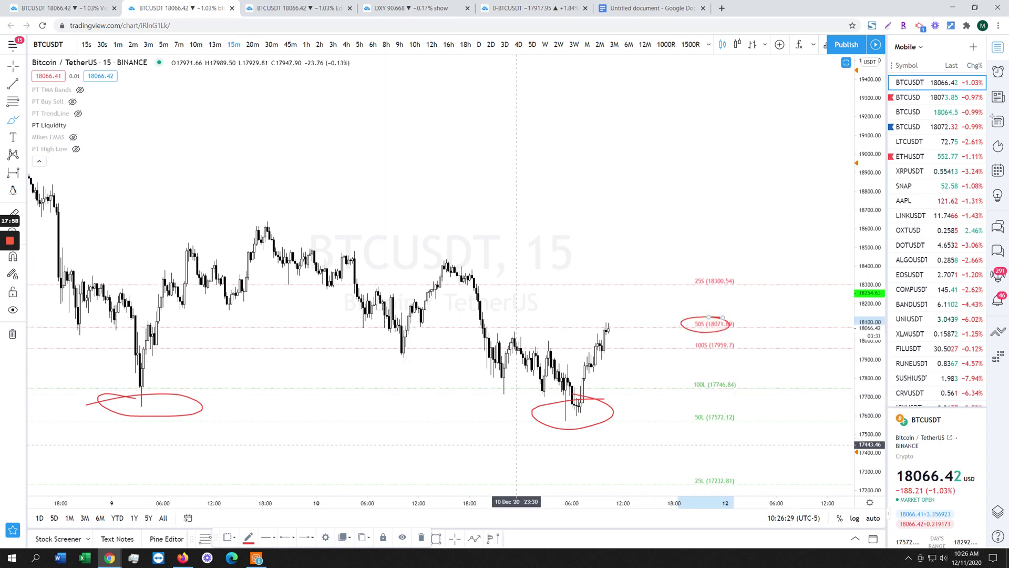
pyautogui.moveTo(699, 265)
pyautogui.mouseDown()
pyautogui.moveTo(741, 286)
pyautogui.moveTo(738, 268)
pyautogui.mouseUp()
pyautogui.moveTo(459, 282)
pyautogui.mouseDown()
pyautogui.moveTo(705, 284)
pyautogui.moveTo(655, 268)
pyautogui.moveTo(462, 270)
pyautogui.mouseUp()
pyautogui.scroll(-2, 779, 319)
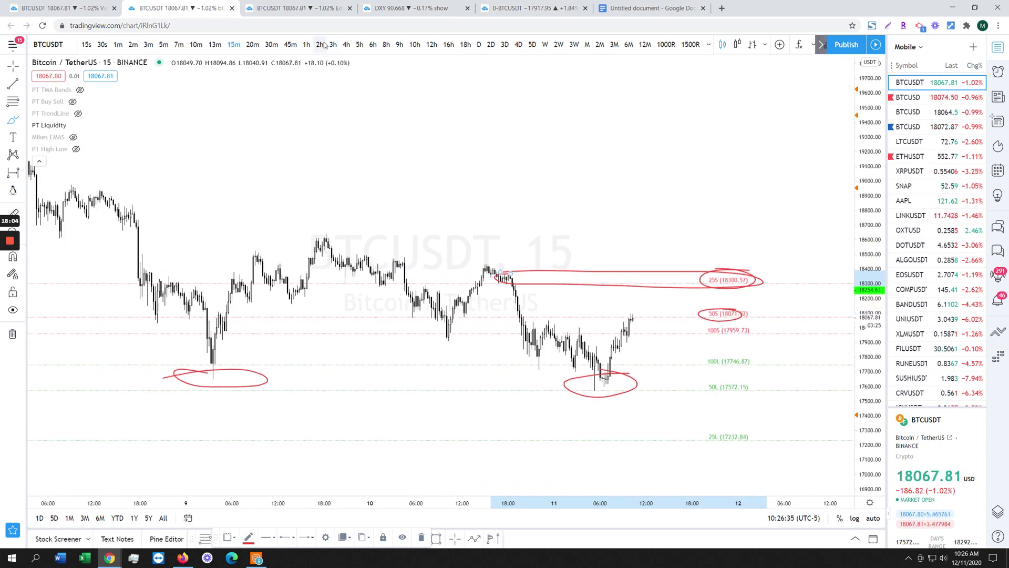
# - Return to the 1h chart, remove all drawings and circle in red the 25S liquidity level
pyautogui.click(307, 46)
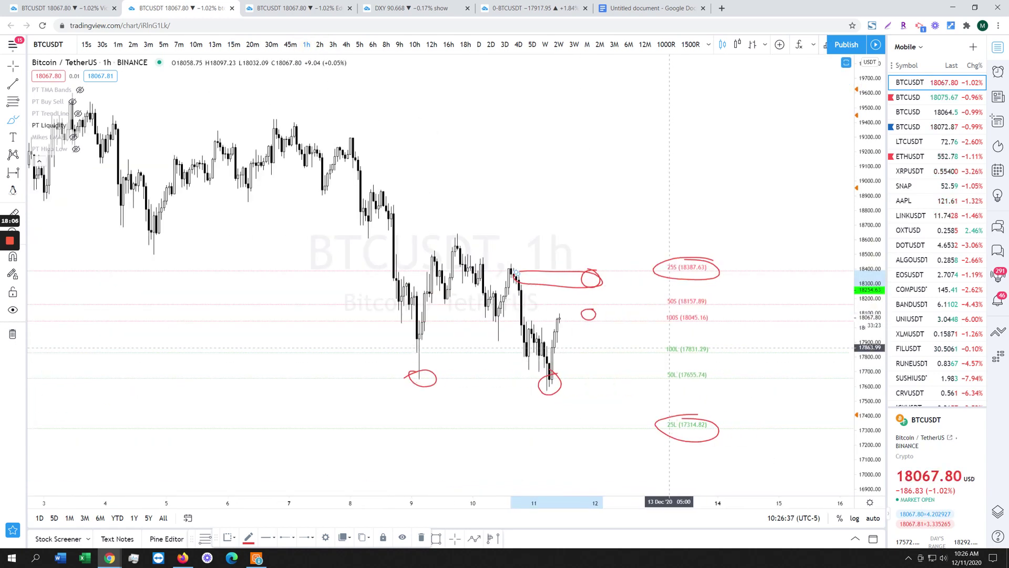
pyautogui.moveTo(699, 270)
pyautogui.mouseDown()
pyautogui.moveTo(642, 270)
pyautogui.moveTo(734, 270)
pyautogui.mouseUp()
pyautogui.click(24, 336)
pyautogui.click(42, 333)
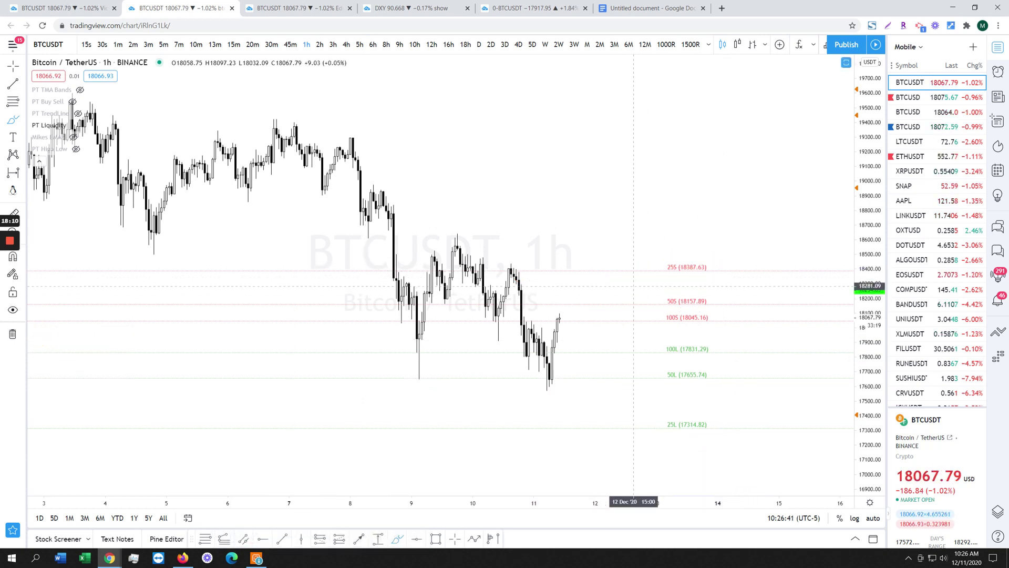
pyautogui.moveTo(675, 253); pyautogui.dragTo(649, 256)
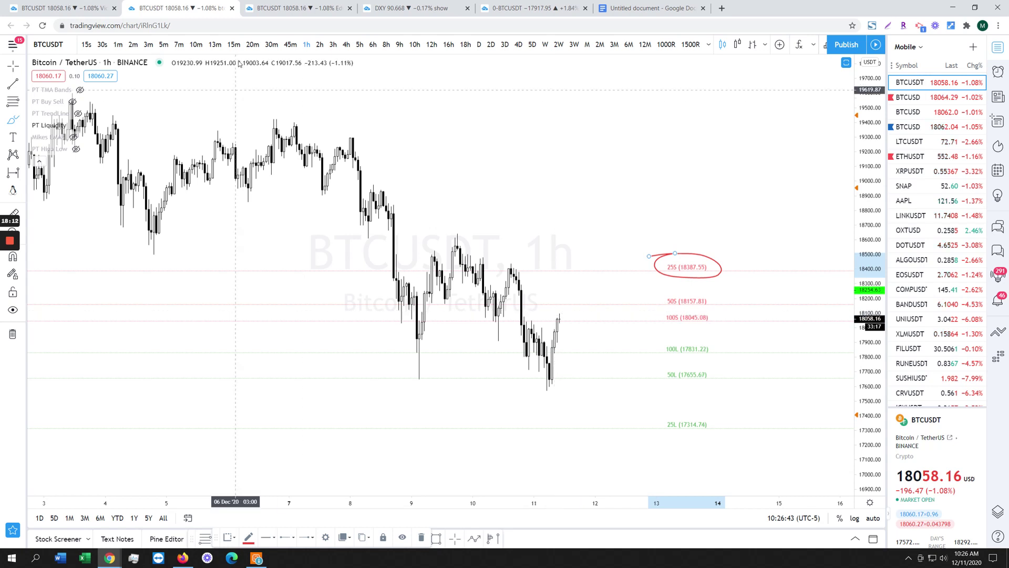
# - On the 15m chart, circle in red the 25S level and draw a projected price path dipping to 100L before rising to 25S
pyautogui.click(233, 46)
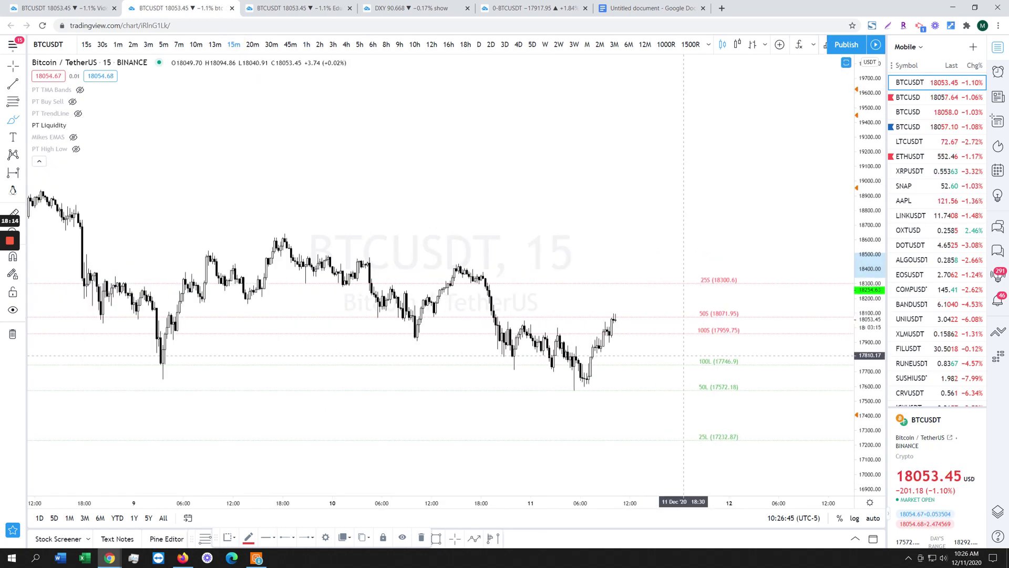
pyautogui.scroll(-1, 683, 355)
pyautogui.moveTo(747, 272)
pyautogui.mouseDown()
pyautogui.moveTo(698, 286)
pyautogui.moveTo(738, 269)
pyautogui.mouseUp()
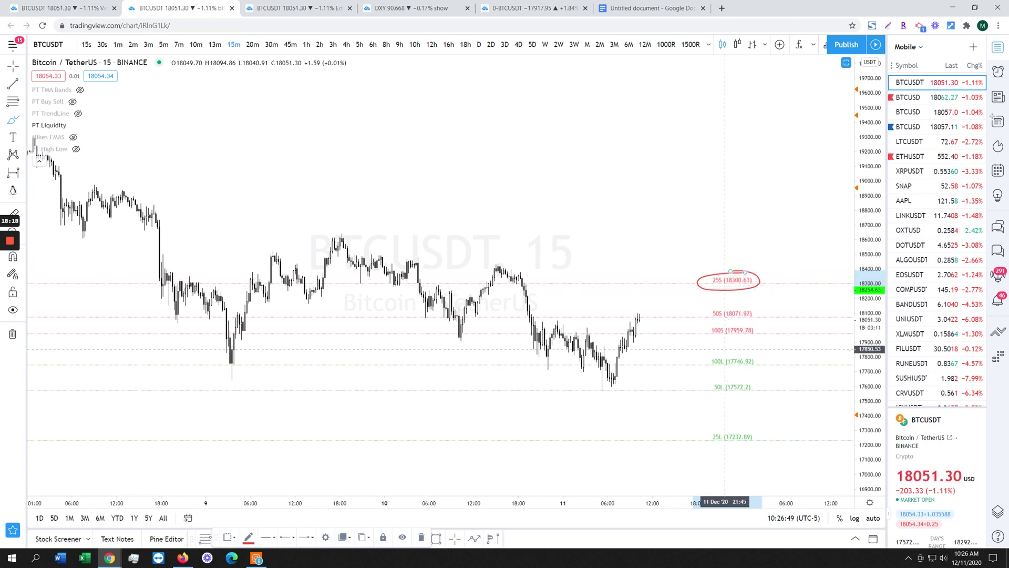
pyautogui.scroll(-1, 638, 323)
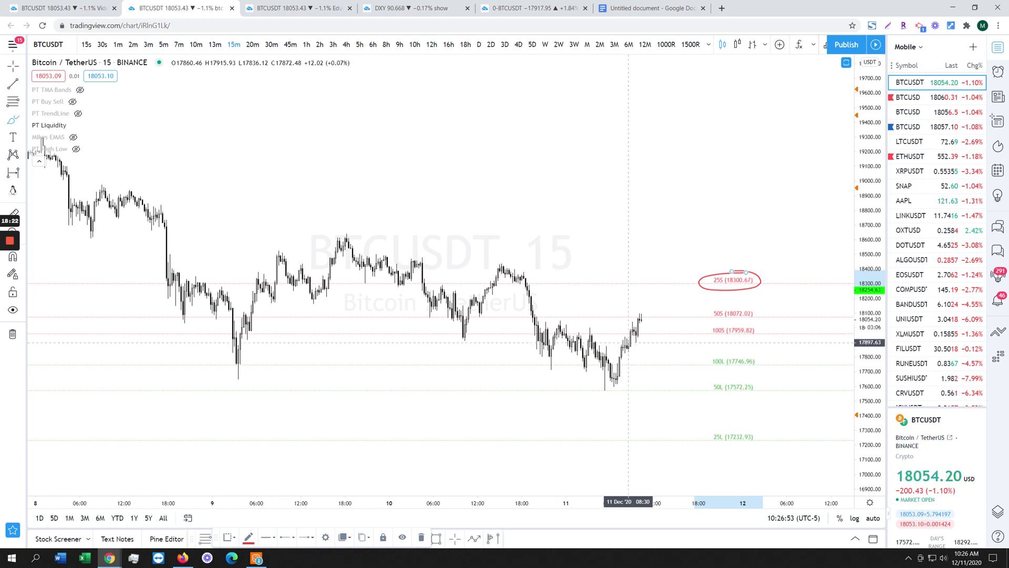
pyautogui.moveTo(643, 318)
pyautogui.mouseDown()
pyautogui.moveTo(680, 361)
pyautogui.moveTo(711, 267)
pyautogui.mouseUp()
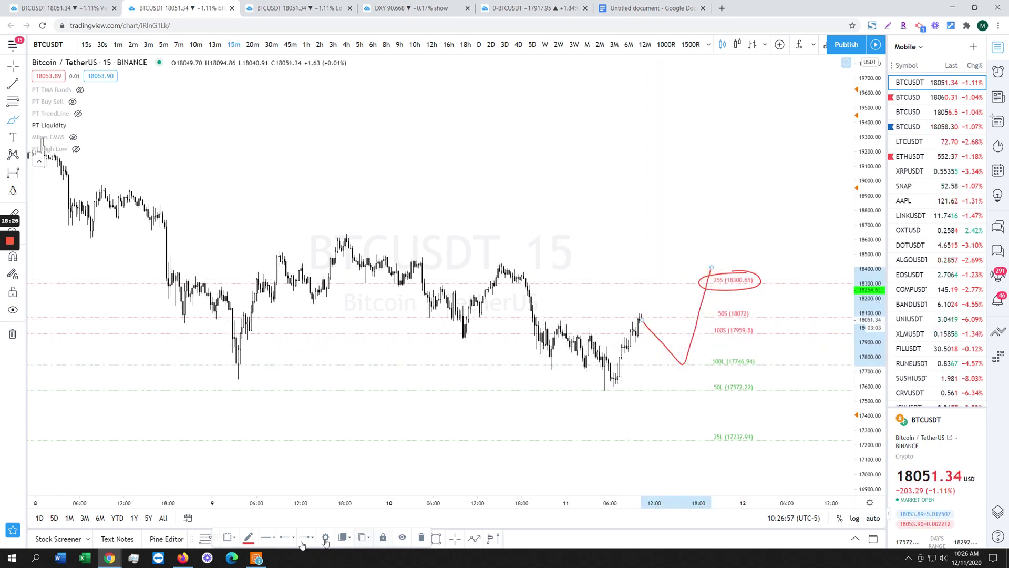
# - Draw a Fibonacci retracement from the December 11 low at 17571.34 to the recent high at 18099.45, extended into December 12
pyautogui.click(205, 538)
pyautogui.click(597, 390)
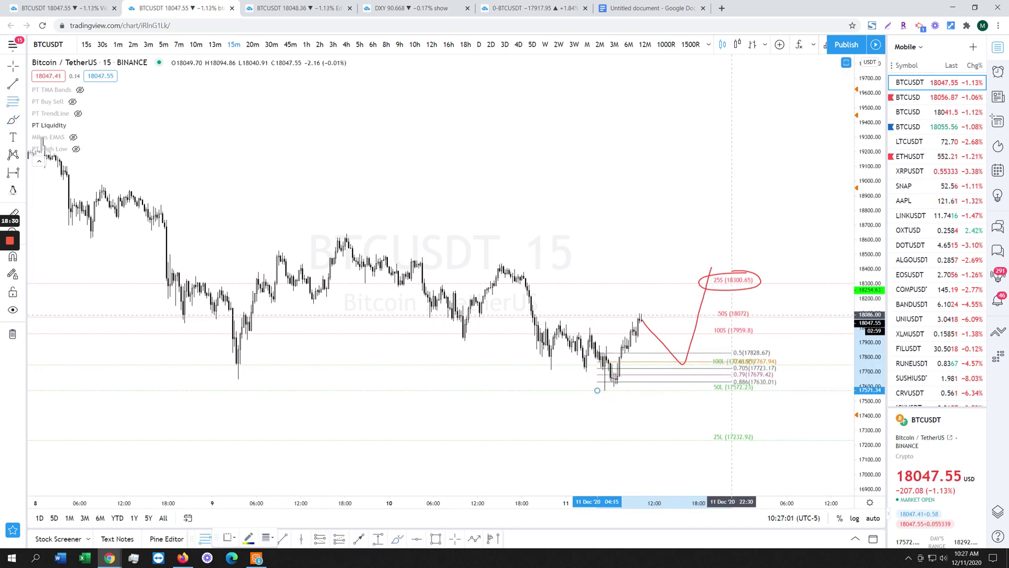
pyautogui.click(758, 313)
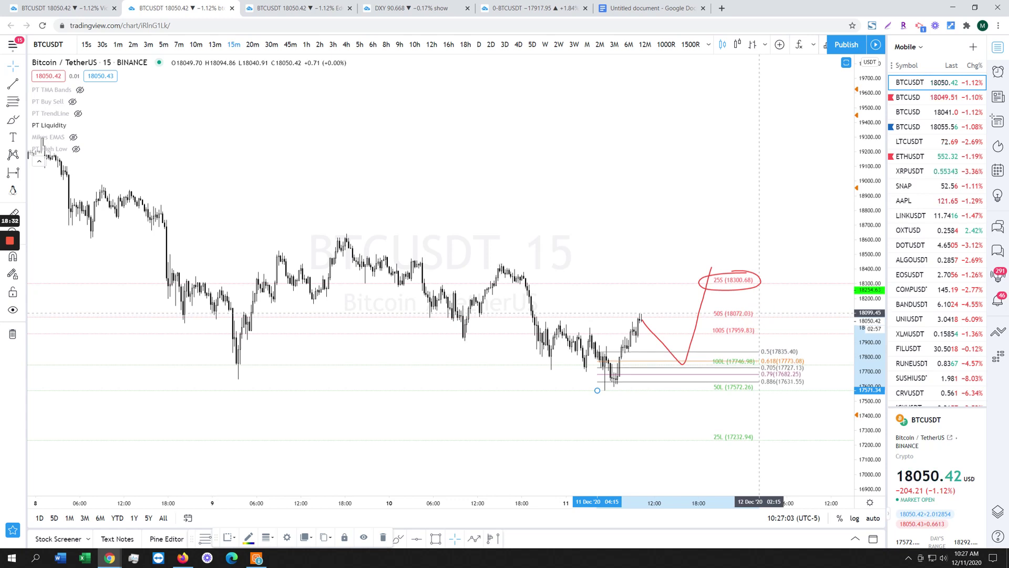
pyautogui.scroll(3, 759, 313)
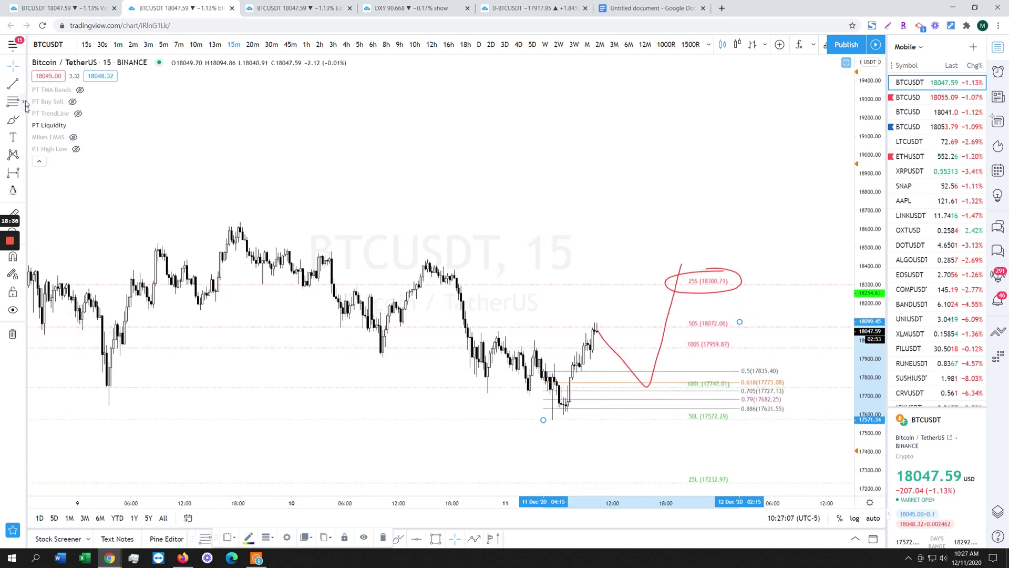
# - Circle in red the 0.618 and 100L levels, the December 11 pause near 17850, and the reaction areas near 18350 and 18600
pyautogui.click(23, 121)
pyautogui.click(50, 120)
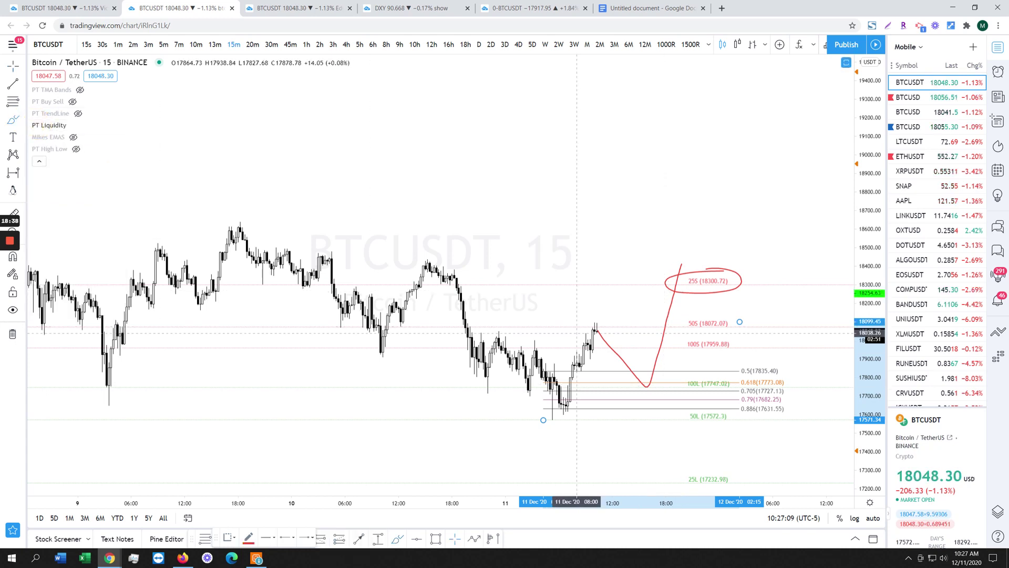
pyautogui.moveTo(781, 387)
pyautogui.mouseDown()
pyautogui.moveTo(746, 387)
pyautogui.moveTo(741, 374)
pyautogui.moveTo(698, 387)
pyautogui.moveTo(673, 380)
pyautogui.mouseUp()
pyautogui.moveTo(574, 367)
pyautogui.mouseDown()
pyautogui.moveTo(563, 384)
pyautogui.moveTo(581, 386)
pyautogui.moveTo(571, 388)
pyautogui.mouseUp()
pyautogui.moveTo(447, 273); pyautogui.dragTo(444, 268)
pyautogui.scroll(-3, 399, 255)
pyautogui.moveTo(403, 220); pyautogui.dragTo(413, 219)
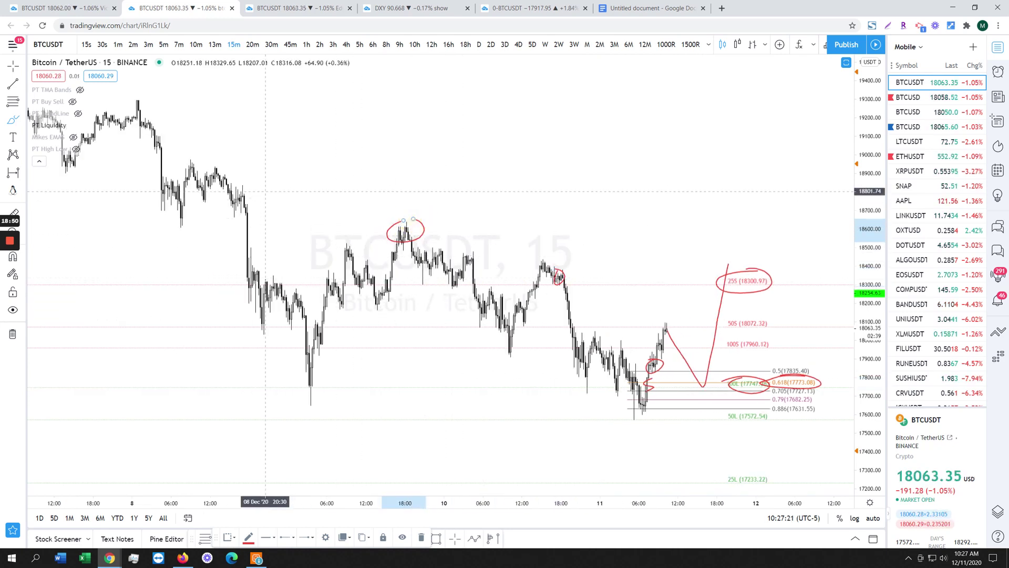
# - Draw a red line near 18700 with a circle around the December 8 consolidation, and mark the peak near 19300 with a short line
pyautogui.moveTo(140, 207); pyautogui.dragTo(851, 201)
pyautogui.moveTo(182, 158)
pyautogui.mouseDown()
pyautogui.moveTo(258, 211)
pyautogui.moveTo(160, 157)
pyautogui.mouseUp()
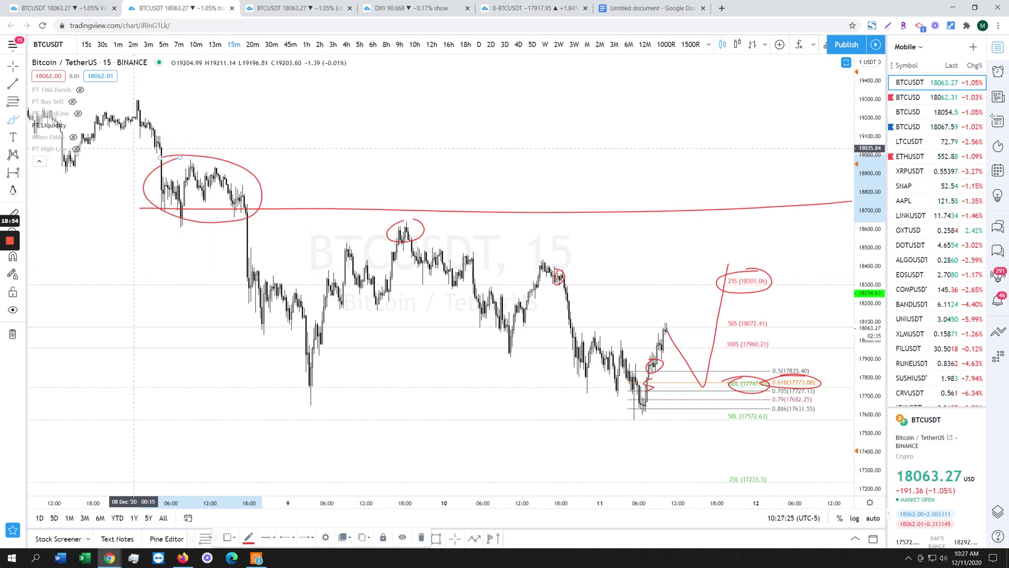
pyautogui.scroll(-1, 199, 92)
pyautogui.moveTo(203, 101); pyautogui.dragTo(313, 104)
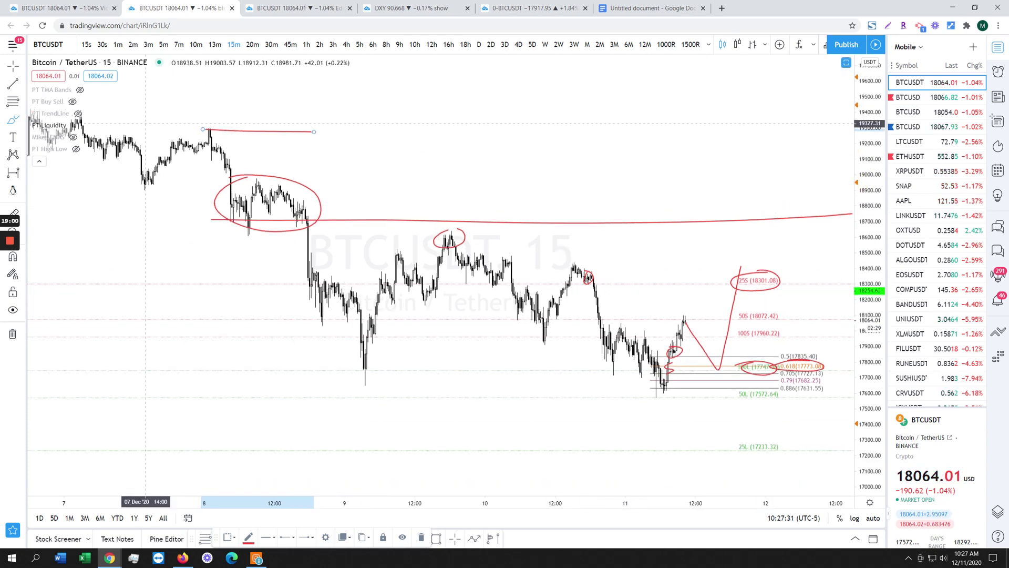
# - Undo the red markings, projected path and Fibonacci retracement on the 15m chart
pyautogui.scroll(1, 743, 330)
pyautogui.scroll(1, 742, 330)
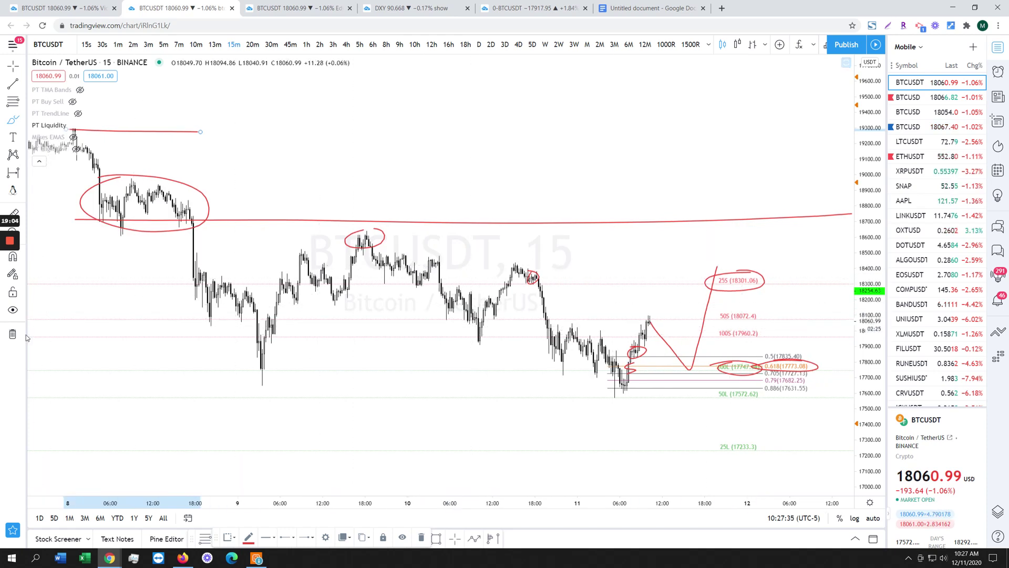
pyautogui.hotkey('ctrl', 'z')
pyautogui.hotkey('ctrl', 'z')
pyautogui.hotkey('ctrl', 'z')
pyautogui.hotkey('ctrl', 'z')
pyautogui.hotkey('ctrl', 'z')
pyautogui.hotkey('ctrl', 'z')
pyautogui.hotkey('ctrl', 'z')
pyautogui.hotkey('ctrl', 'z')
pyautogui.hotkey('ctrl', 'z')
pyautogui.hotkey('ctrl', 'z')
pyautogui.hotkey('ctrl', 'z')
pyautogui.hotkey('ctrl', 'z')
pyautogui.hotkey('ctrl', 'z')
pyautogui.hotkey('ctrl', 'z')
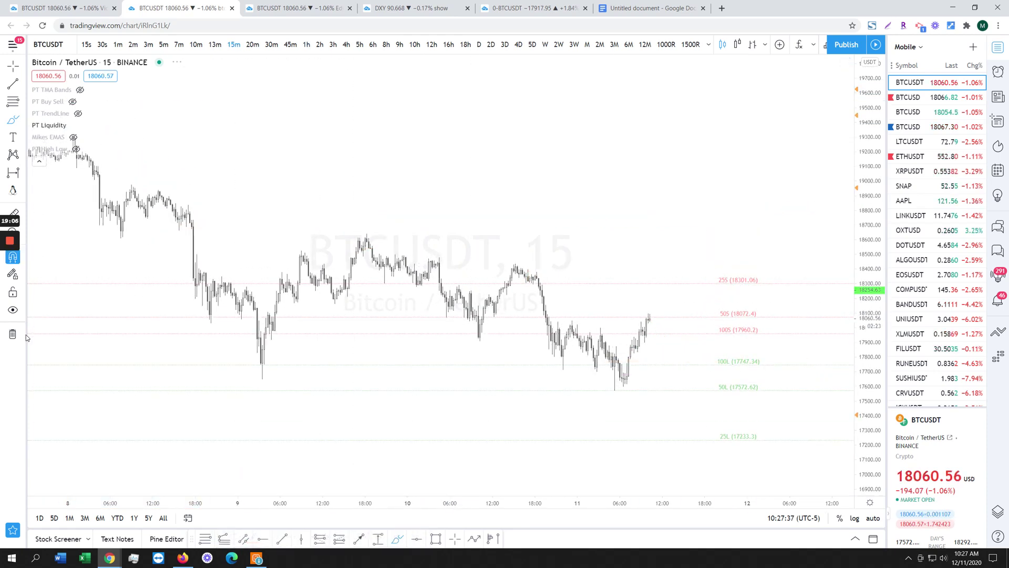
# - Take the BTCUSDT chart through the 12h and 4h timeframes to 1h, compressed to show November 29 to December 16
pyautogui.write('720')
pyautogui.press('Return')
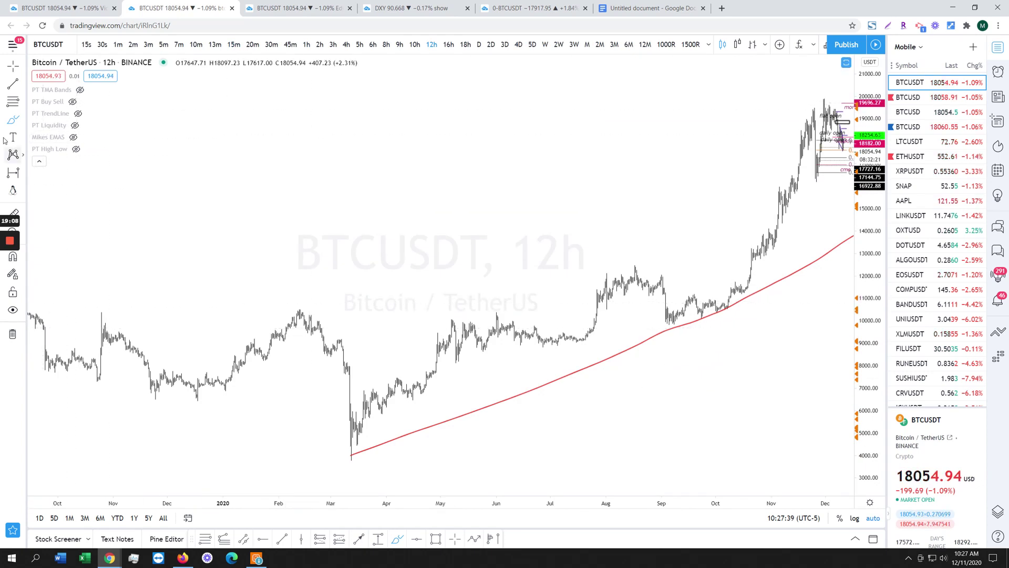
pyautogui.click(819, 44)
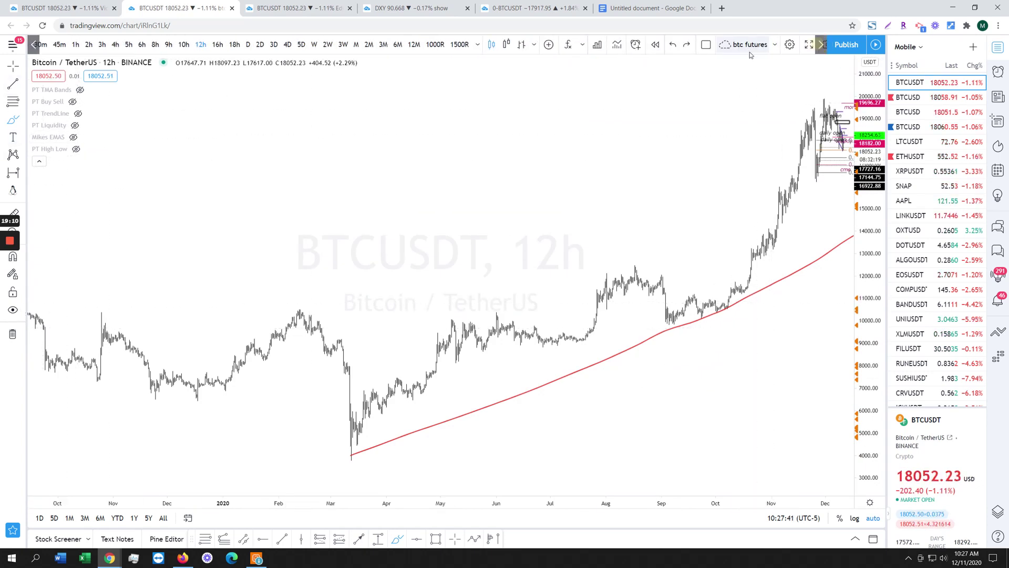
pyautogui.click(672, 48)
pyautogui.click(16, 63)
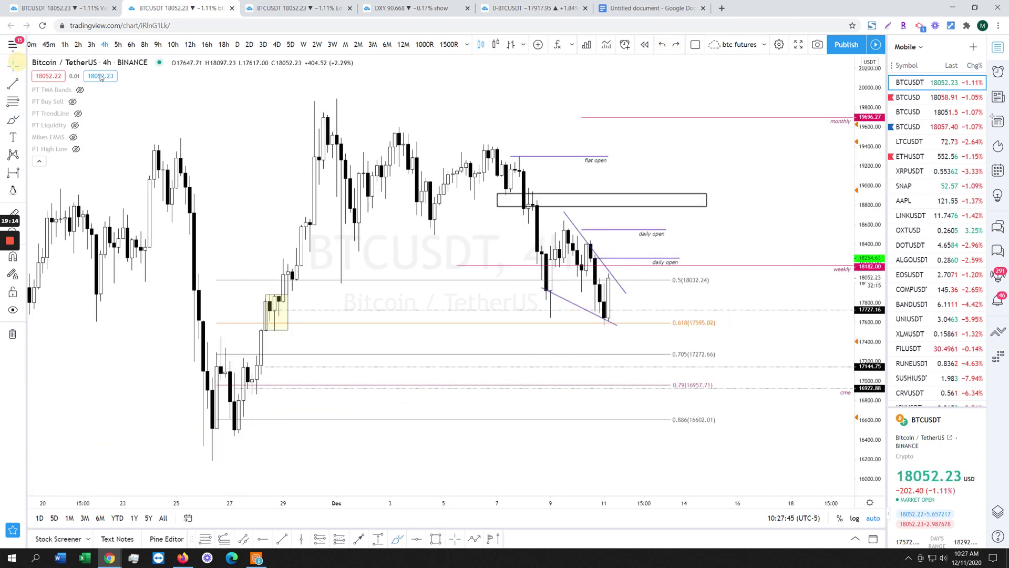
pyautogui.click(65, 44)
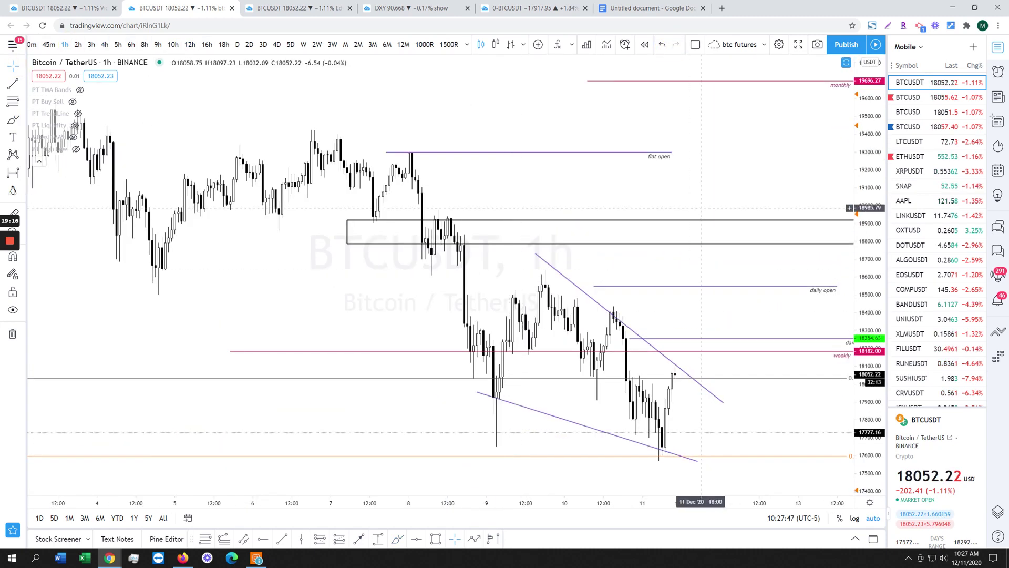
pyautogui.moveTo(866, 201); pyautogui.dragTo(848, 354)
pyautogui.scroll(-3, 723, 364)
pyautogui.moveTo(746, 362); pyautogui.dragTo(655, 360)
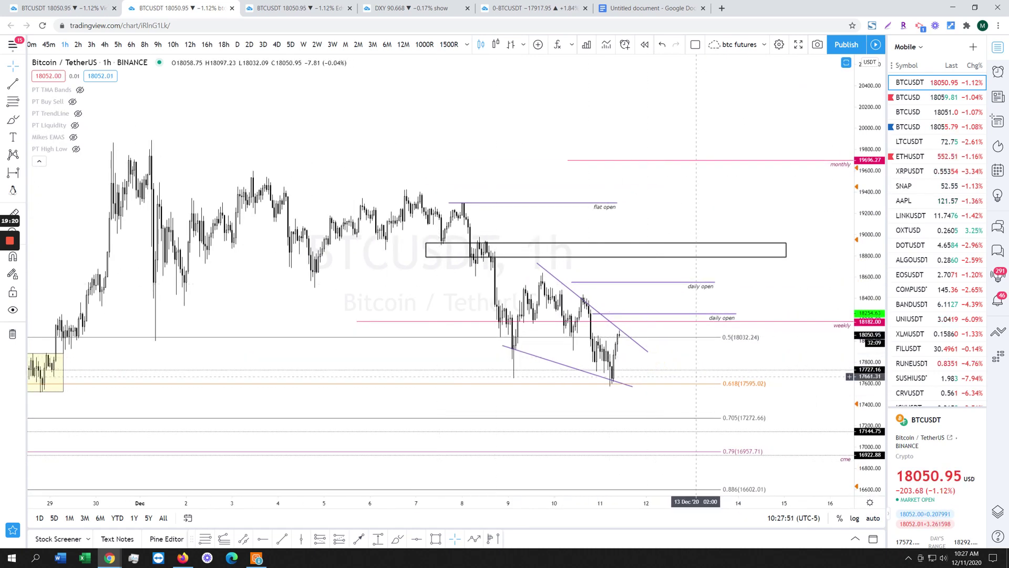
# - Draw two red support lines near 17800 and 17900 around December 11, with a short projected path dipping to them from the current price
pyautogui.click(13, 120)
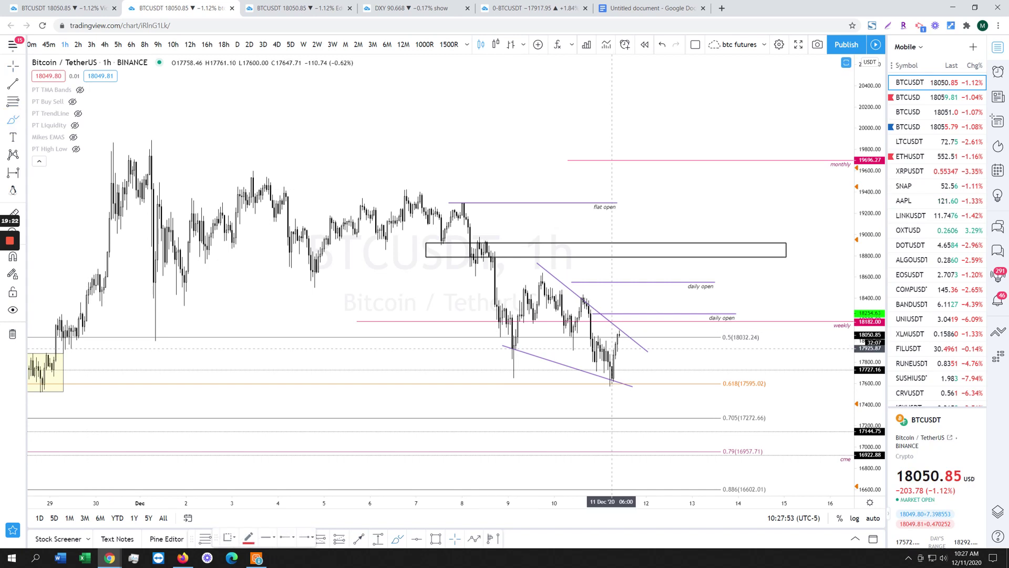
pyautogui.moveTo(587, 360); pyautogui.dragTo(678, 362)
pyautogui.moveTo(623, 339); pyautogui.dragTo(640, 360)
pyautogui.moveTo(508, 349); pyautogui.dragTo(689, 353)
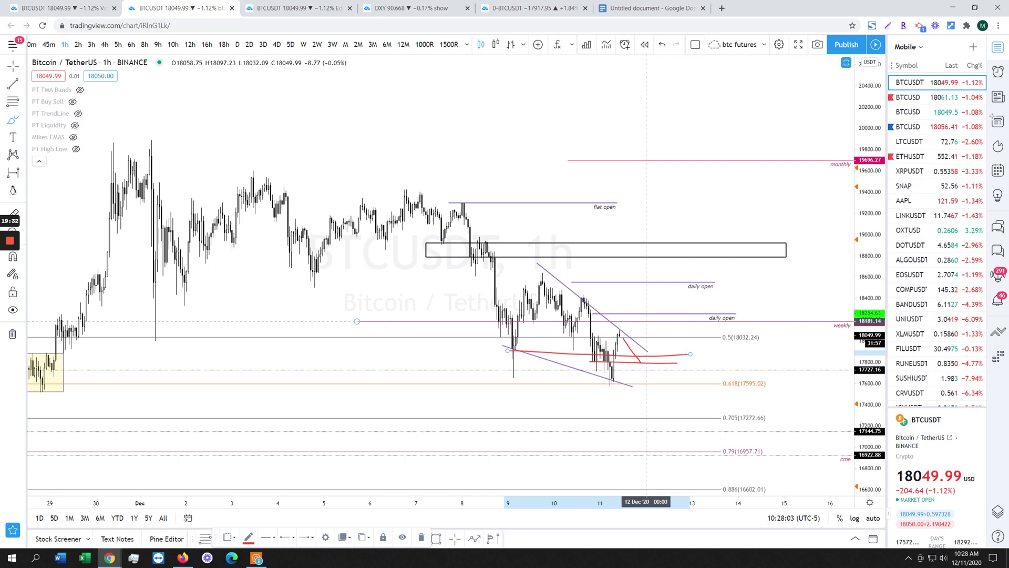
# - Circle in red the weekly label, both daily open labels and the December 8 consolidation inside the black box
pyautogui.moveTo(836, 317)
pyautogui.mouseDown()
pyautogui.moveTo(828, 332)
pyautogui.moveTo(846, 321)
pyautogui.moveTo(821, 316)
pyautogui.mouseUp()
pyautogui.moveTo(716, 311)
pyautogui.mouseDown()
pyautogui.moveTo(747, 320)
pyautogui.moveTo(729, 303)
pyautogui.moveTo(733, 287)
pyautogui.moveTo(679, 273)
pyautogui.mouseUp()
pyautogui.moveTo(493, 238)
pyautogui.mouseDown()
pyautogui.moveTo(480, 259)
pyautogui.moveTo(453, 227)
pyautogui.mouseUp()
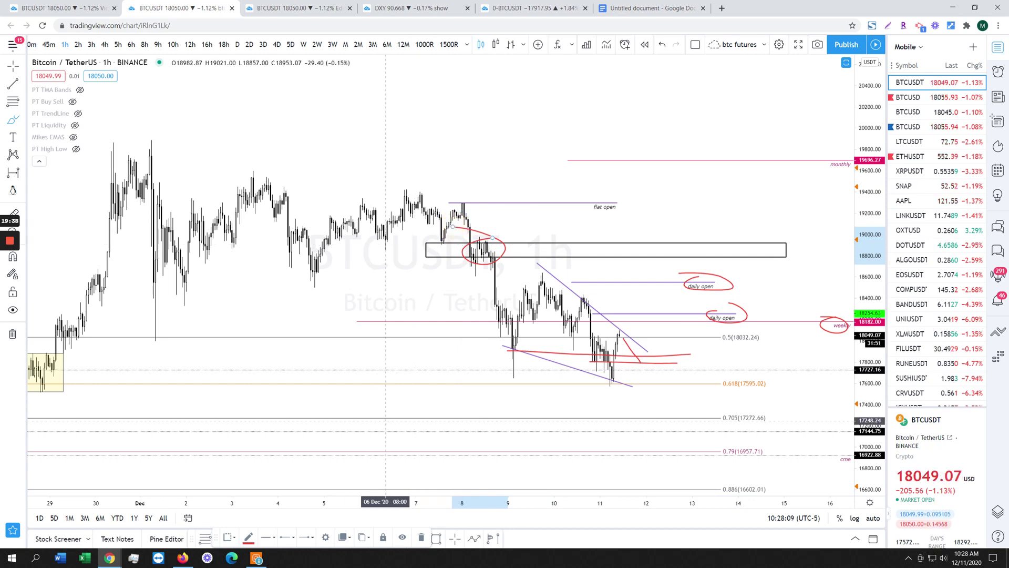